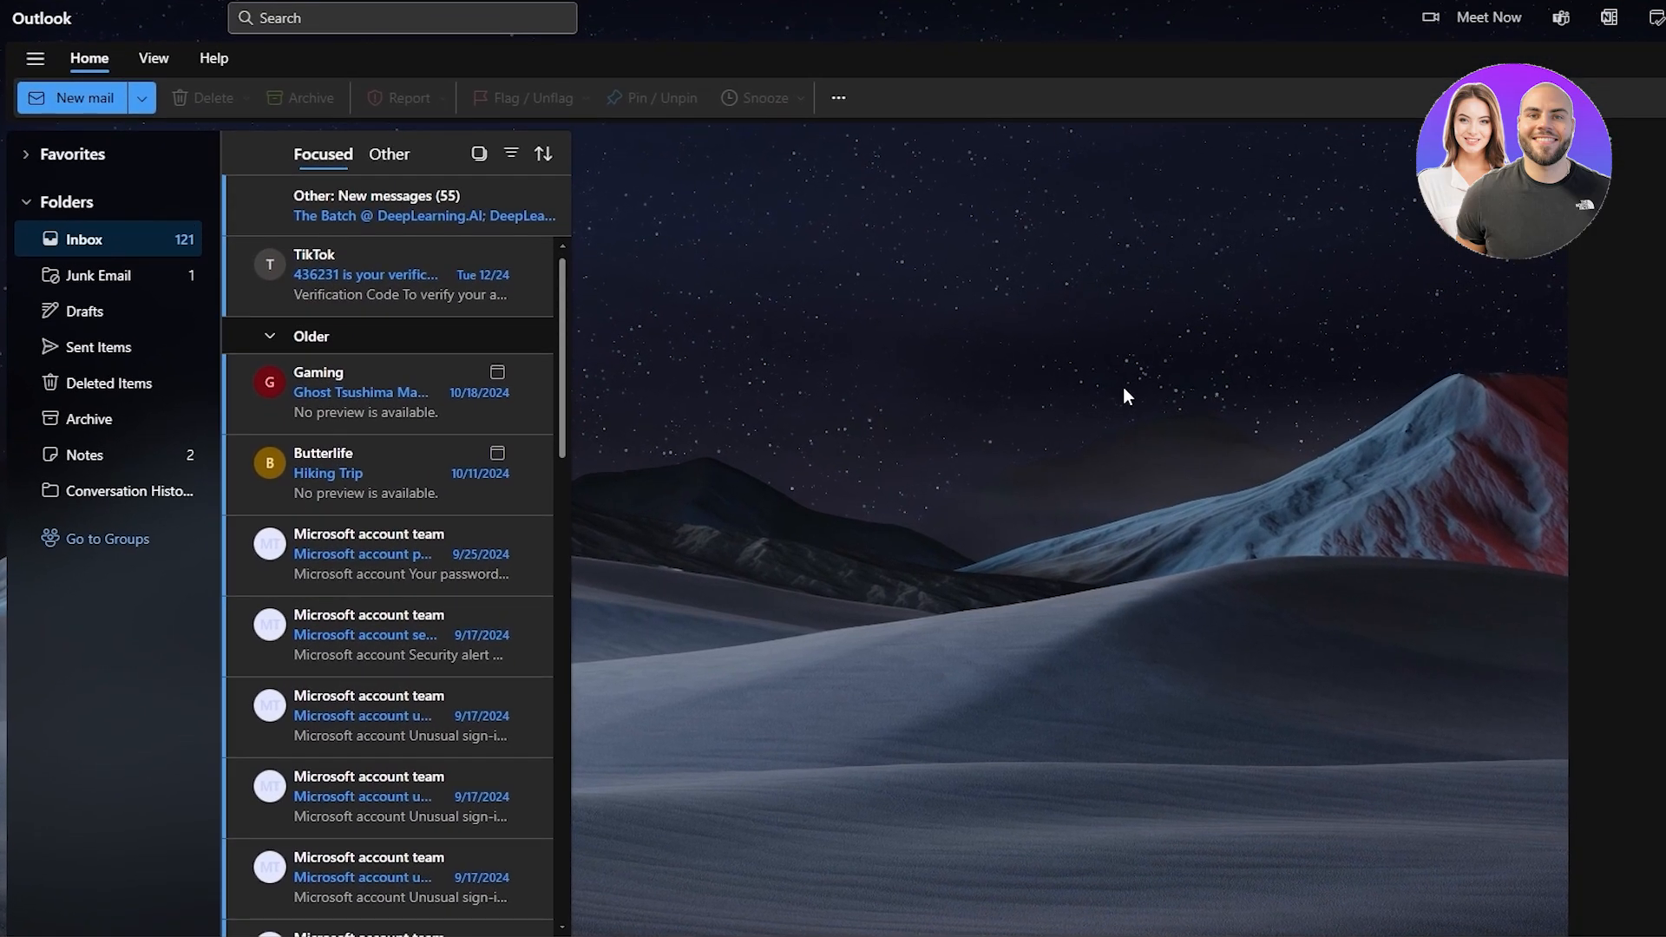
{"action": "scroll", "coordinate": [290, 622], "scroll_direction": "down", "scroll_amount": 3}
{"action": "scroll", "coordinate": [310, 699], "scroll_direction": "up", "scroll_amount": 3}
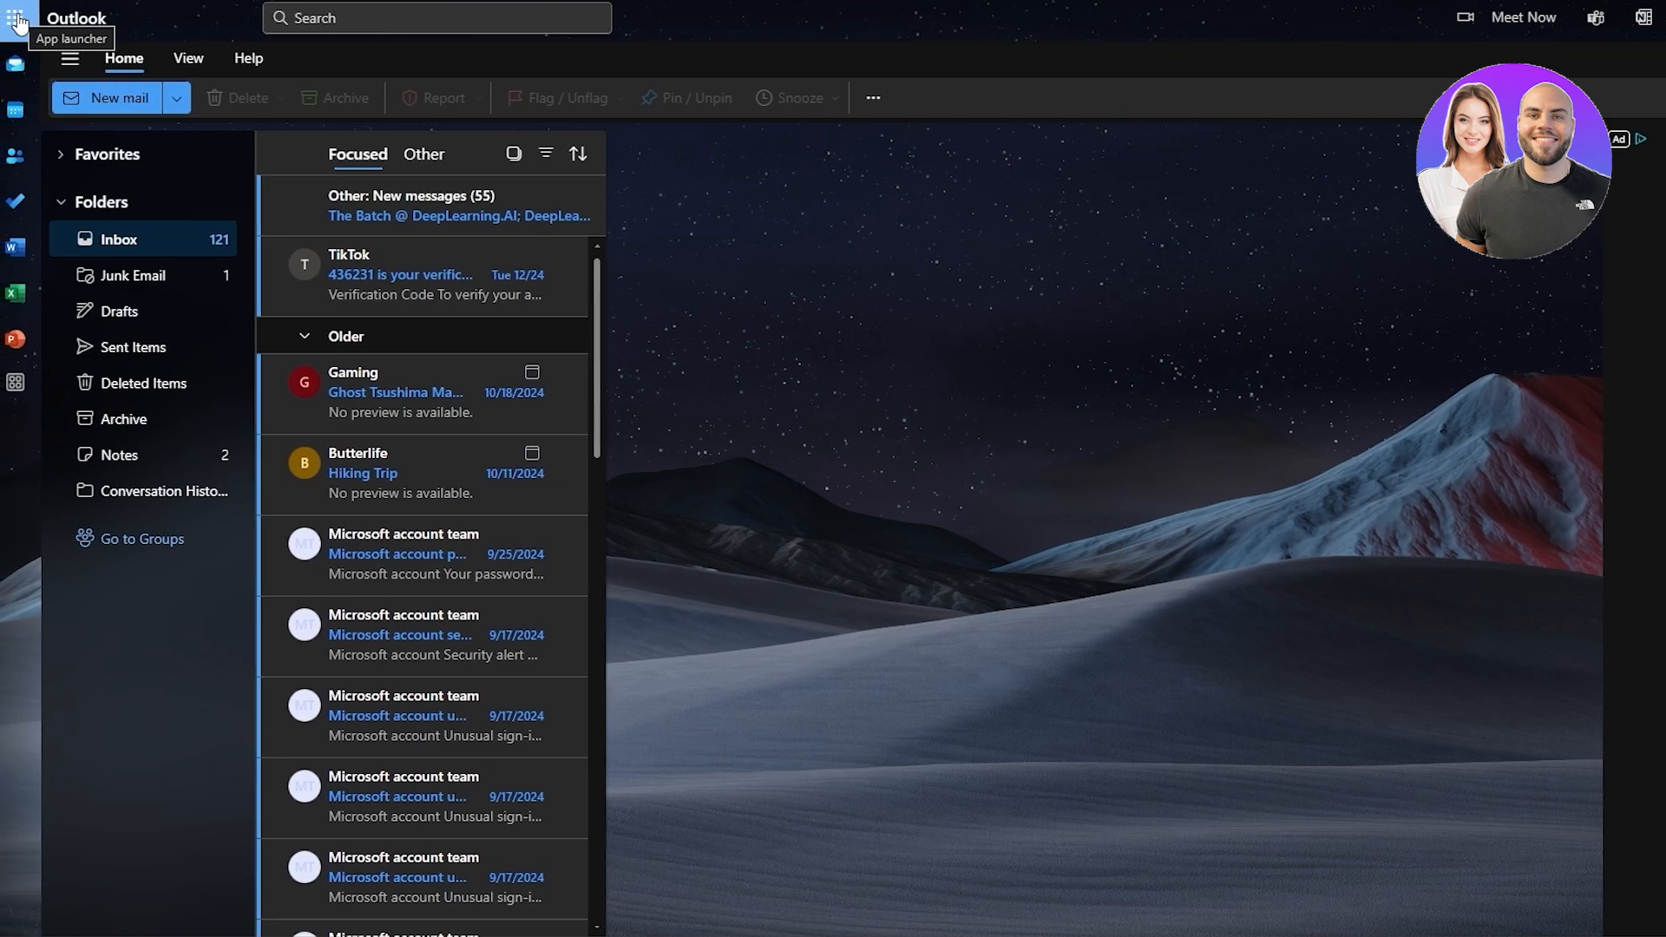
Search the Microsoft 365 apps for "pow" and switch to Power Automate.
{"action": "left_click", "coordinate": [17, 21]}
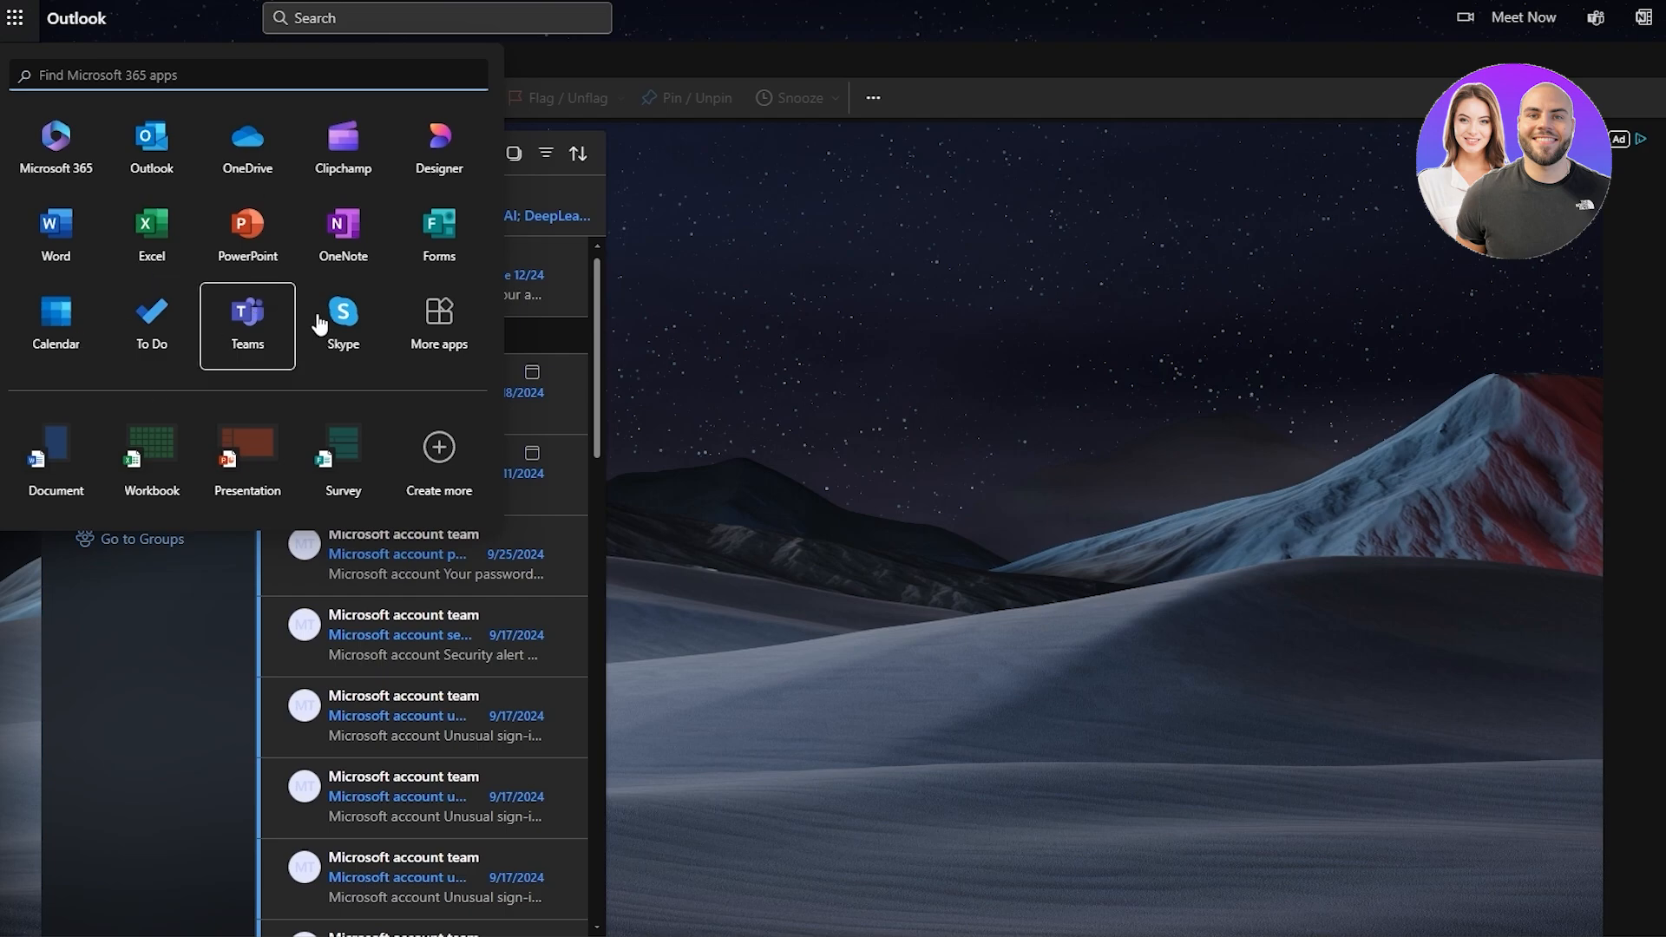
{"action": "left_click", "coordinate": [139, 77]}
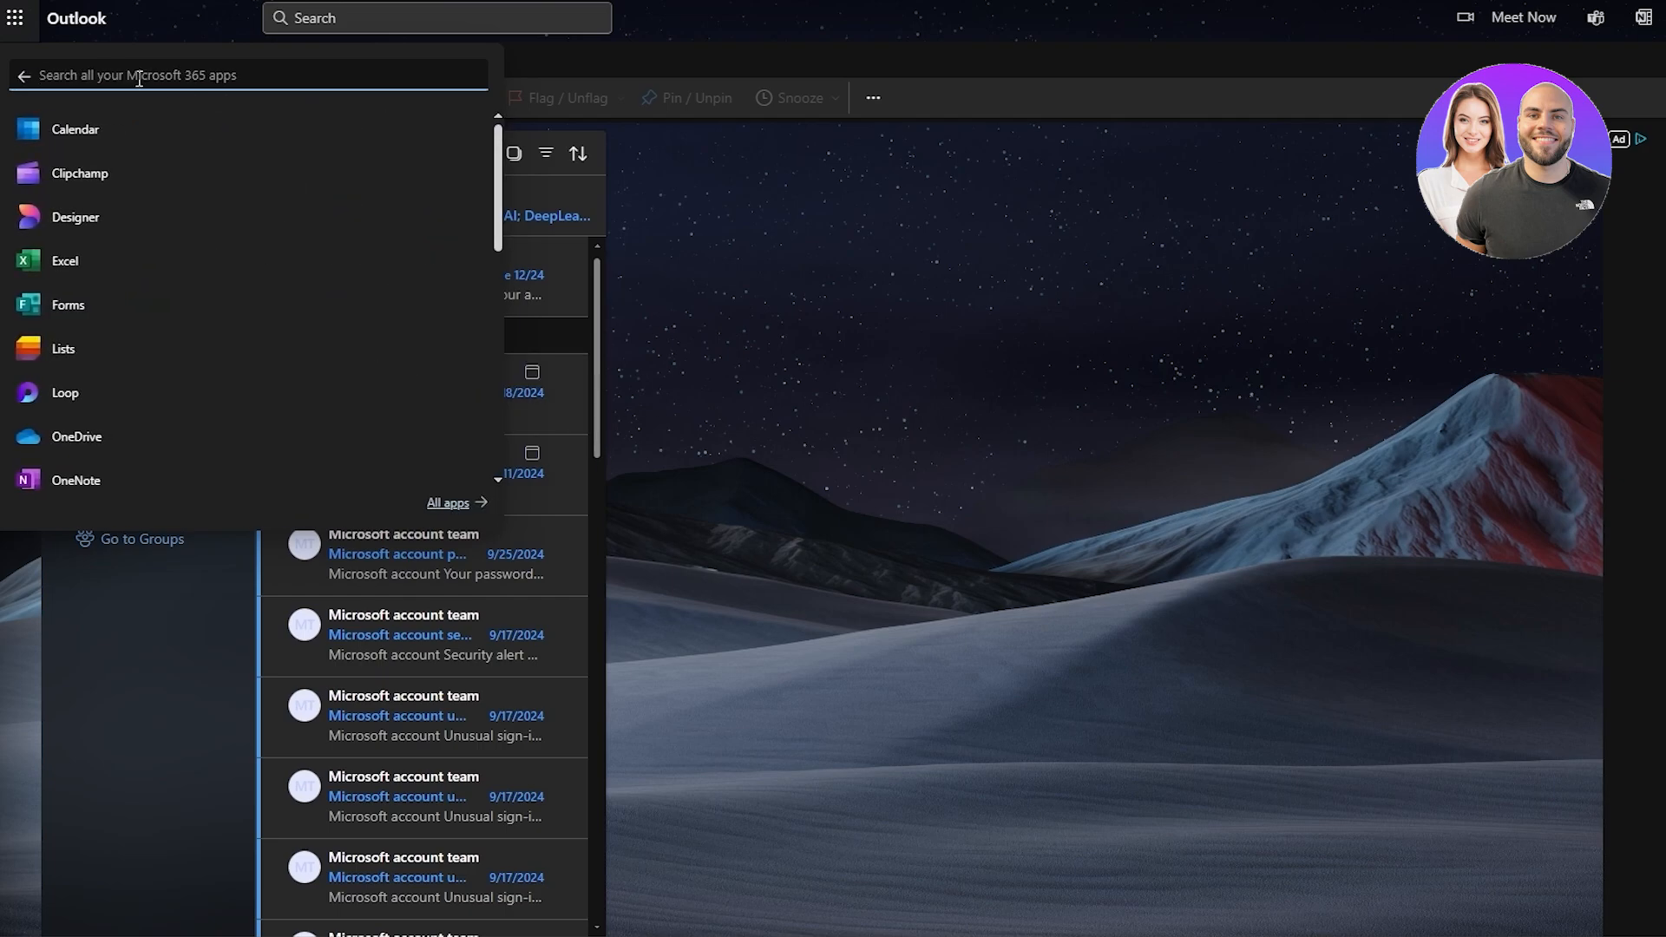
{"action": "type", "text": "poe"}
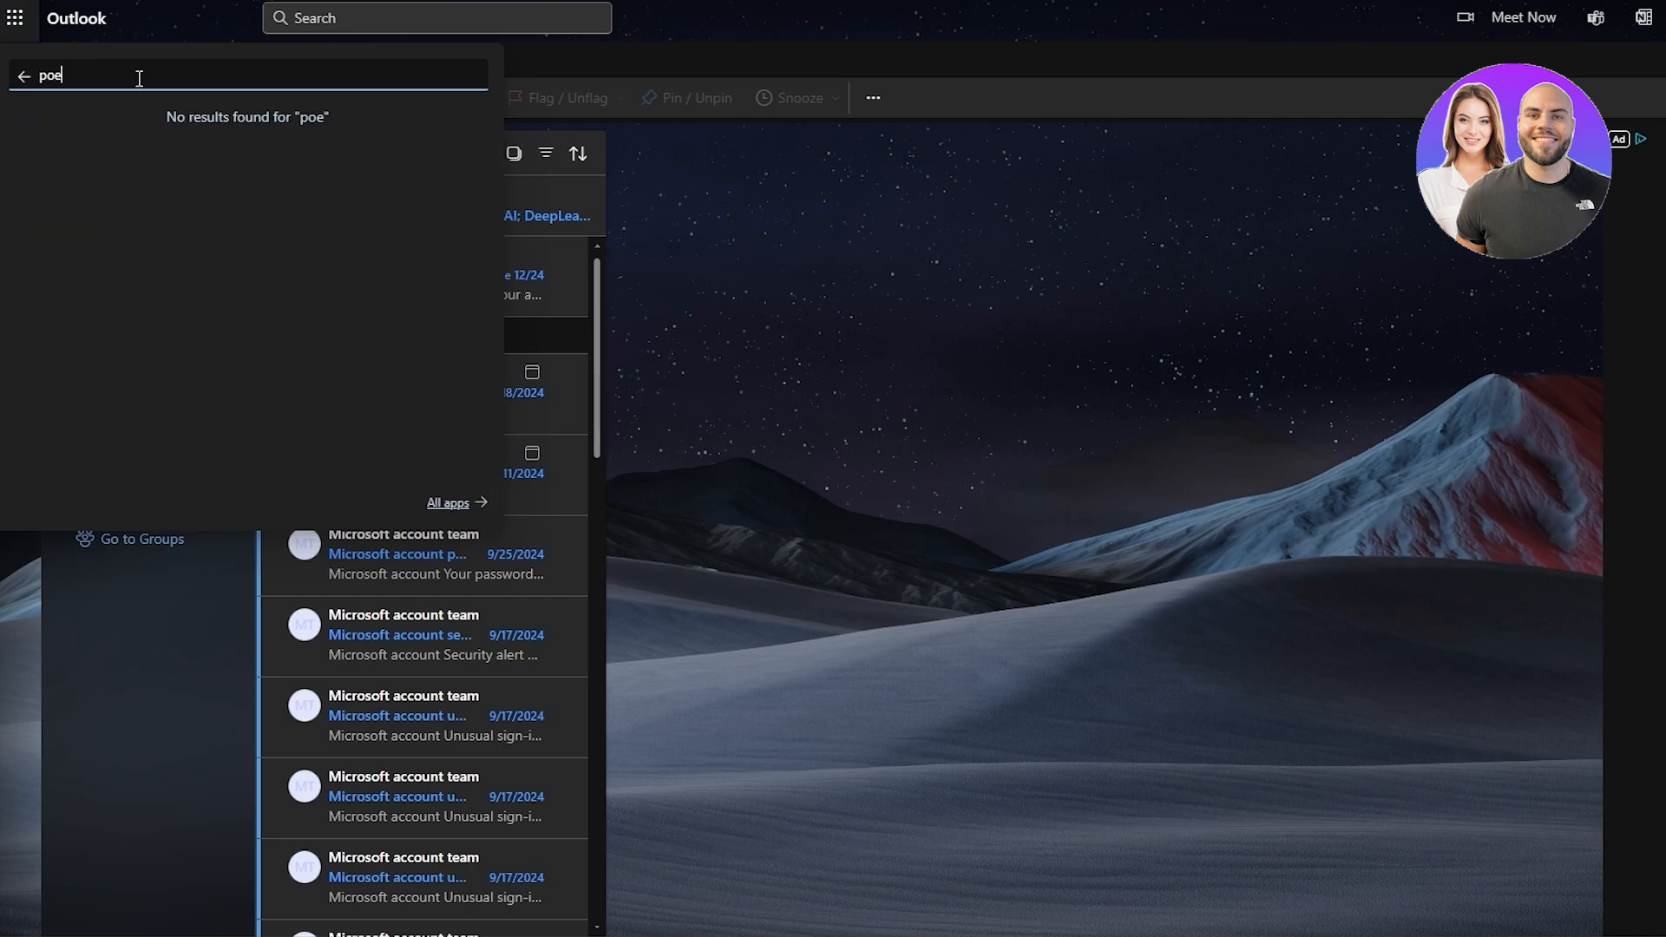
{"action": "key", "text": "BackSpace"}
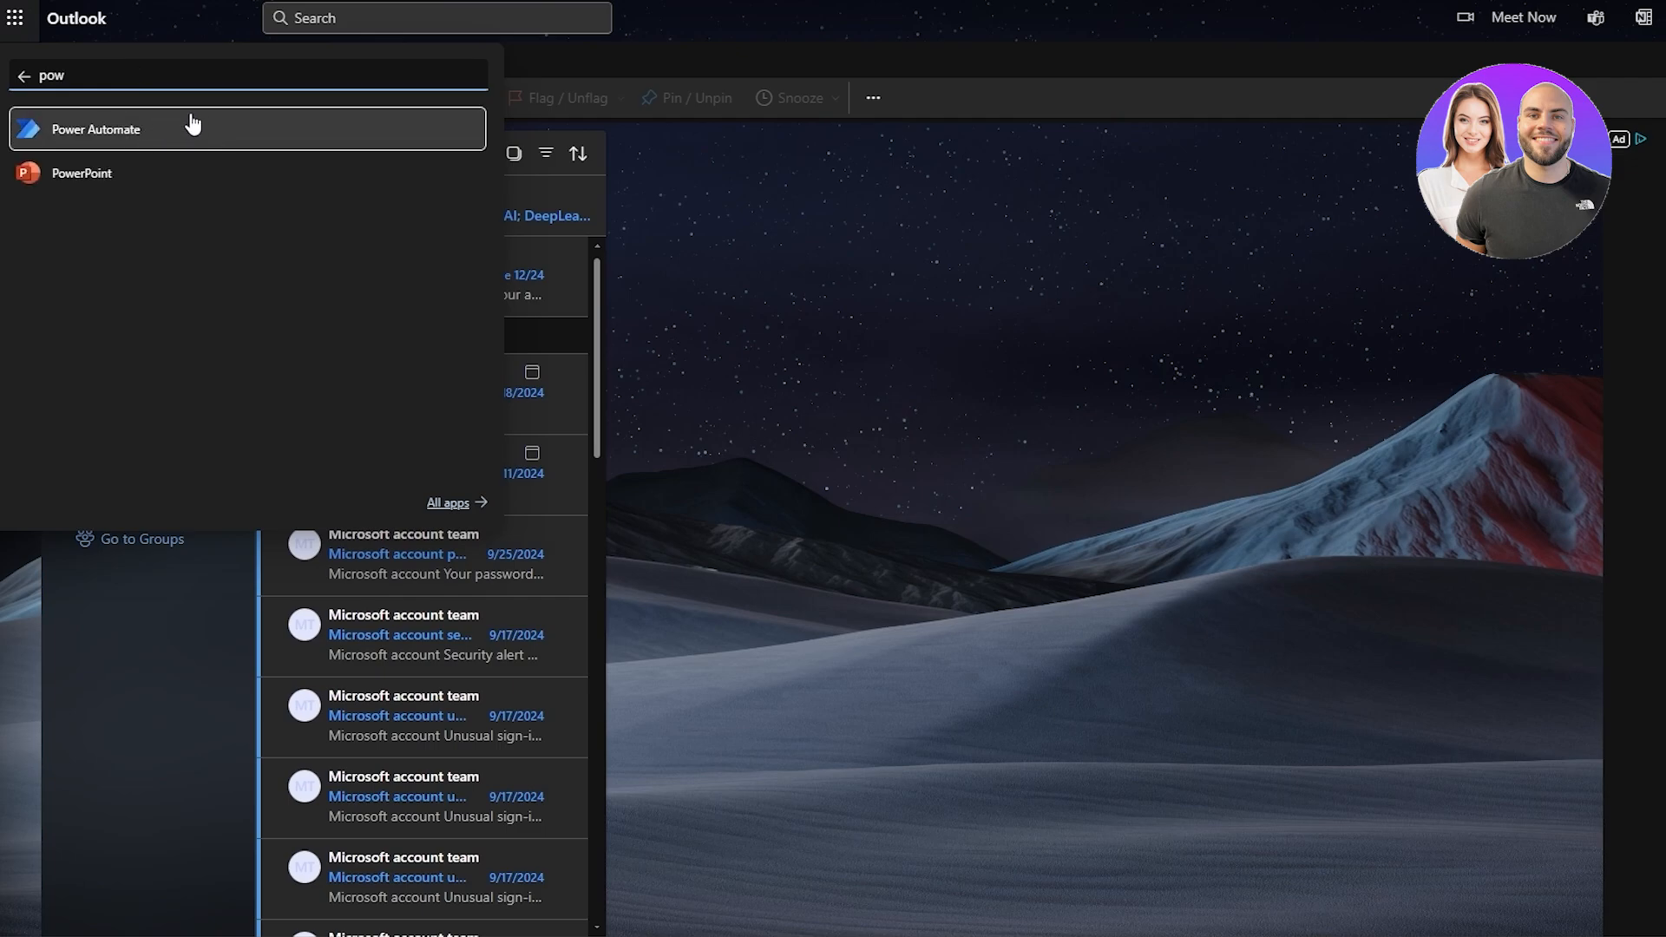
{"action": "left_click", "coordinate": [179, 149]}
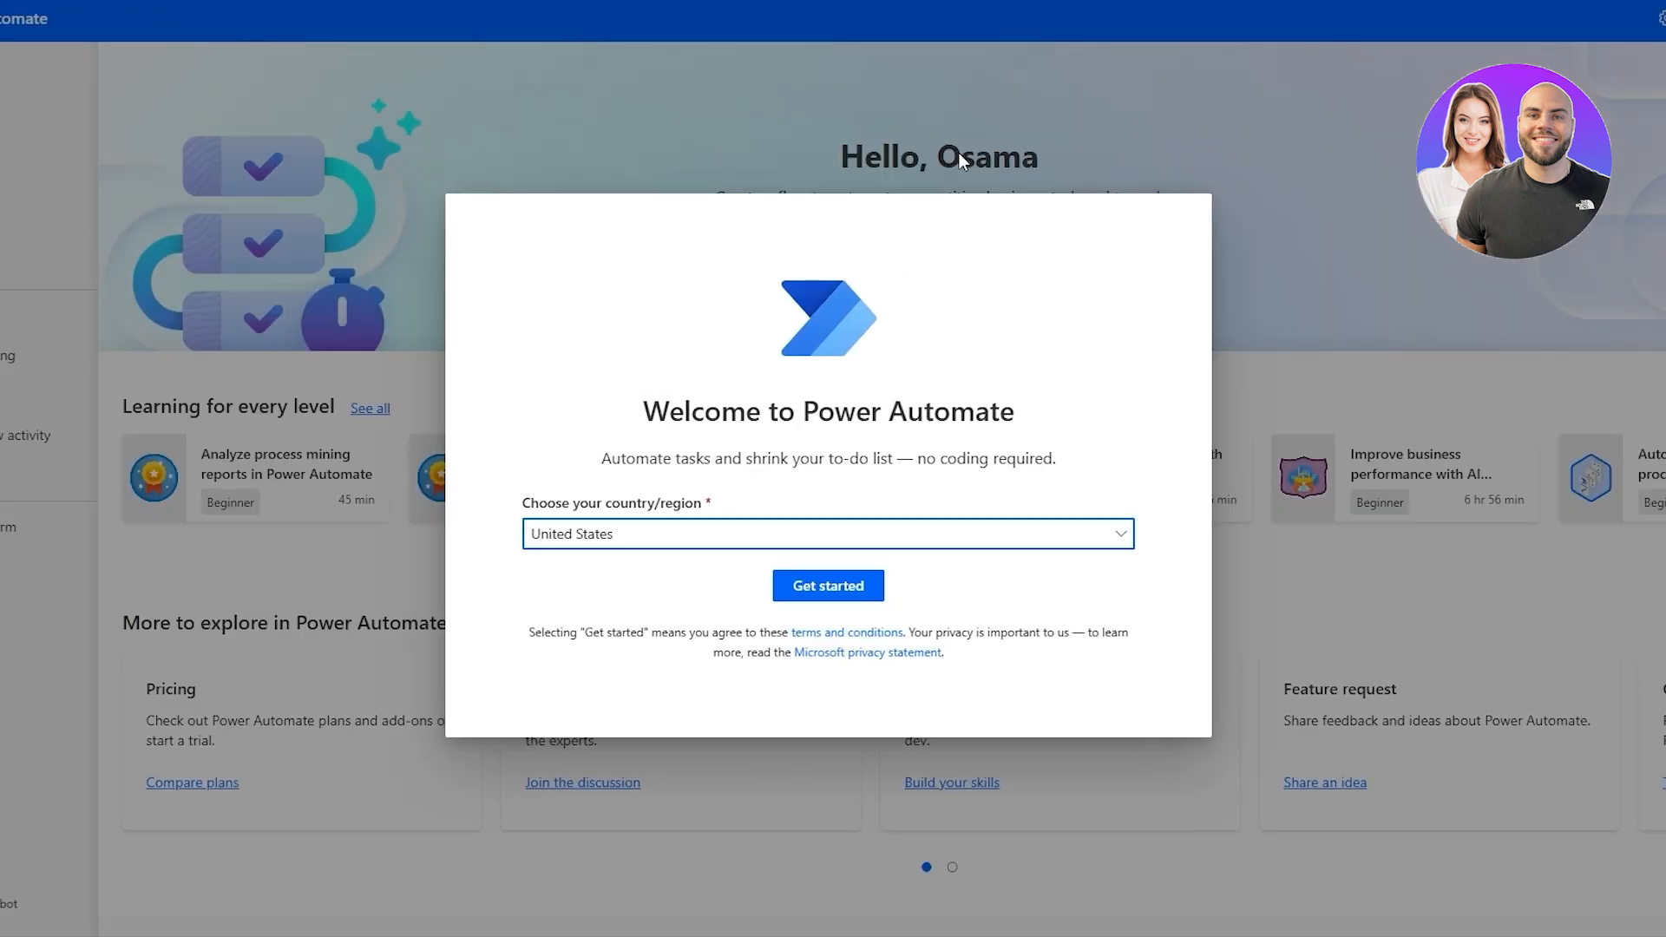
Complete the Power Automate welcome setup with United States as the country/region.
{"action": "left_click_drag", "start_coordinate": [556, 506], "coordinate": [689, 531]}
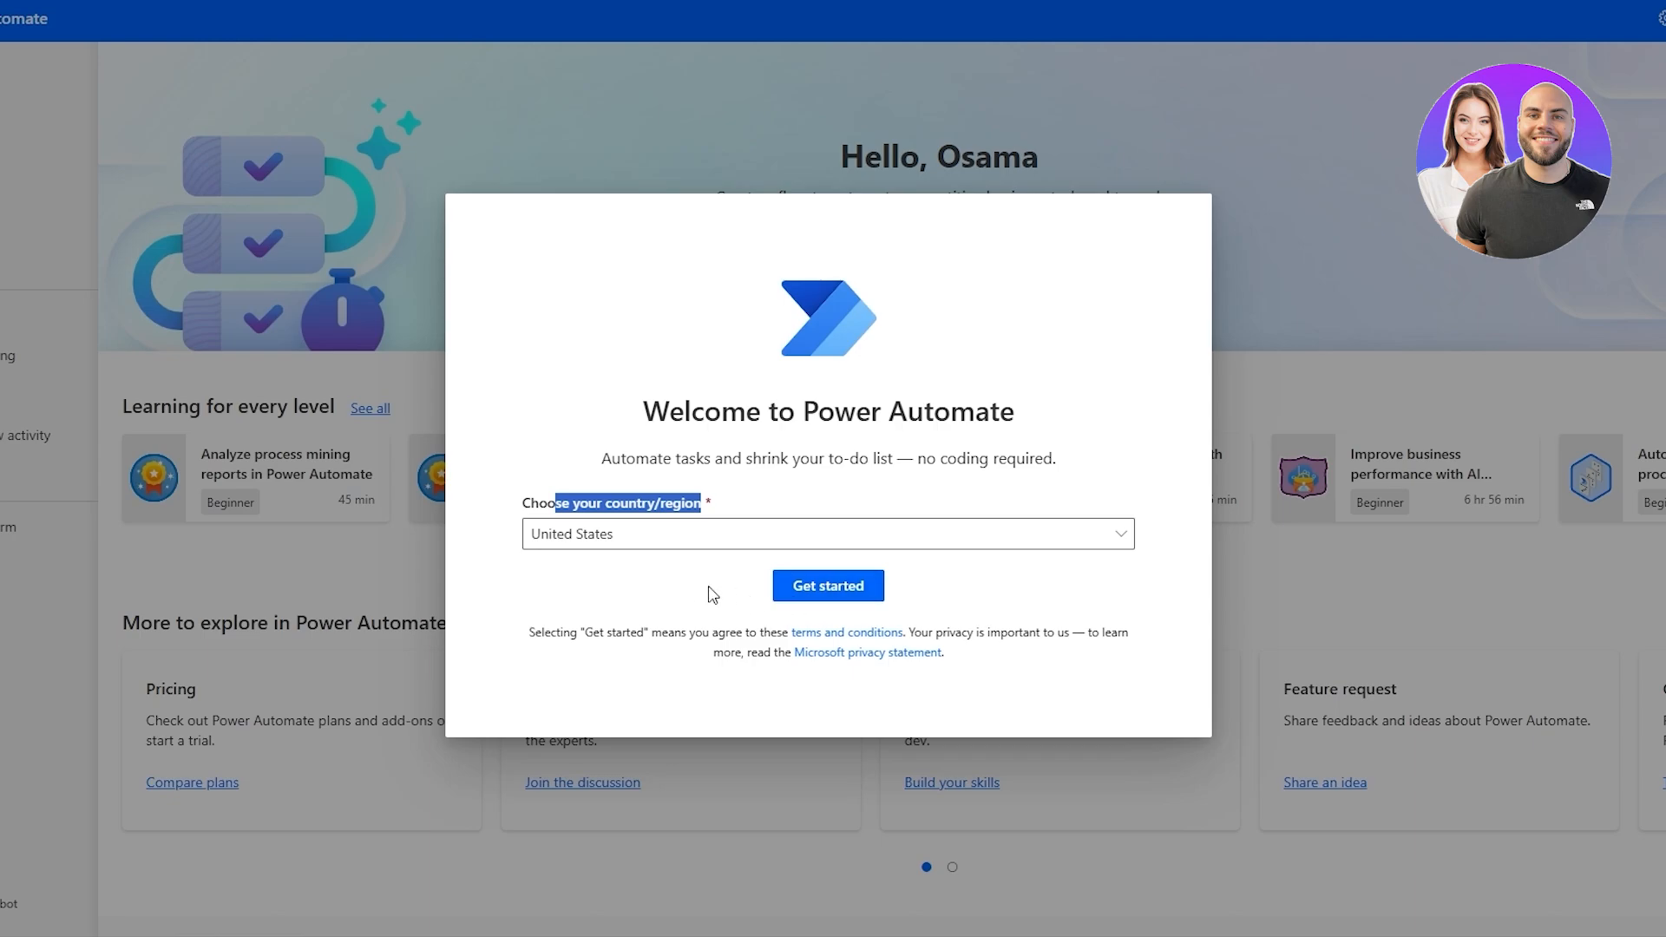
{"action": "left_click", "coordinate": [811, 590]}
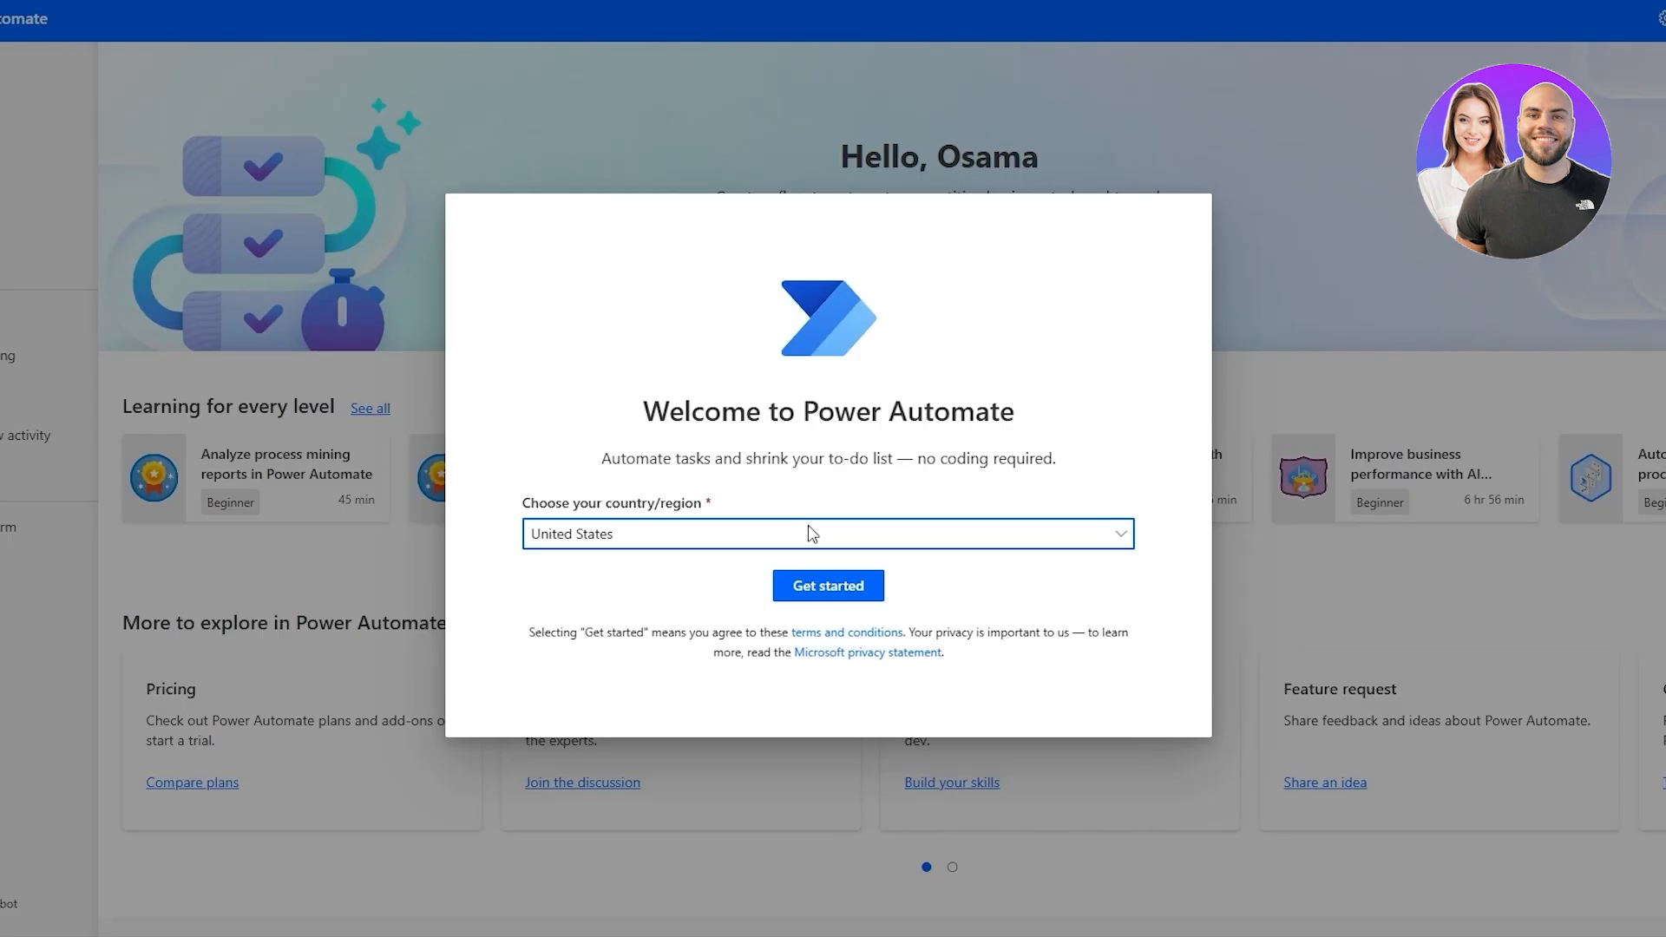
{"action": "left_click", "coordinate": [807, 575]}
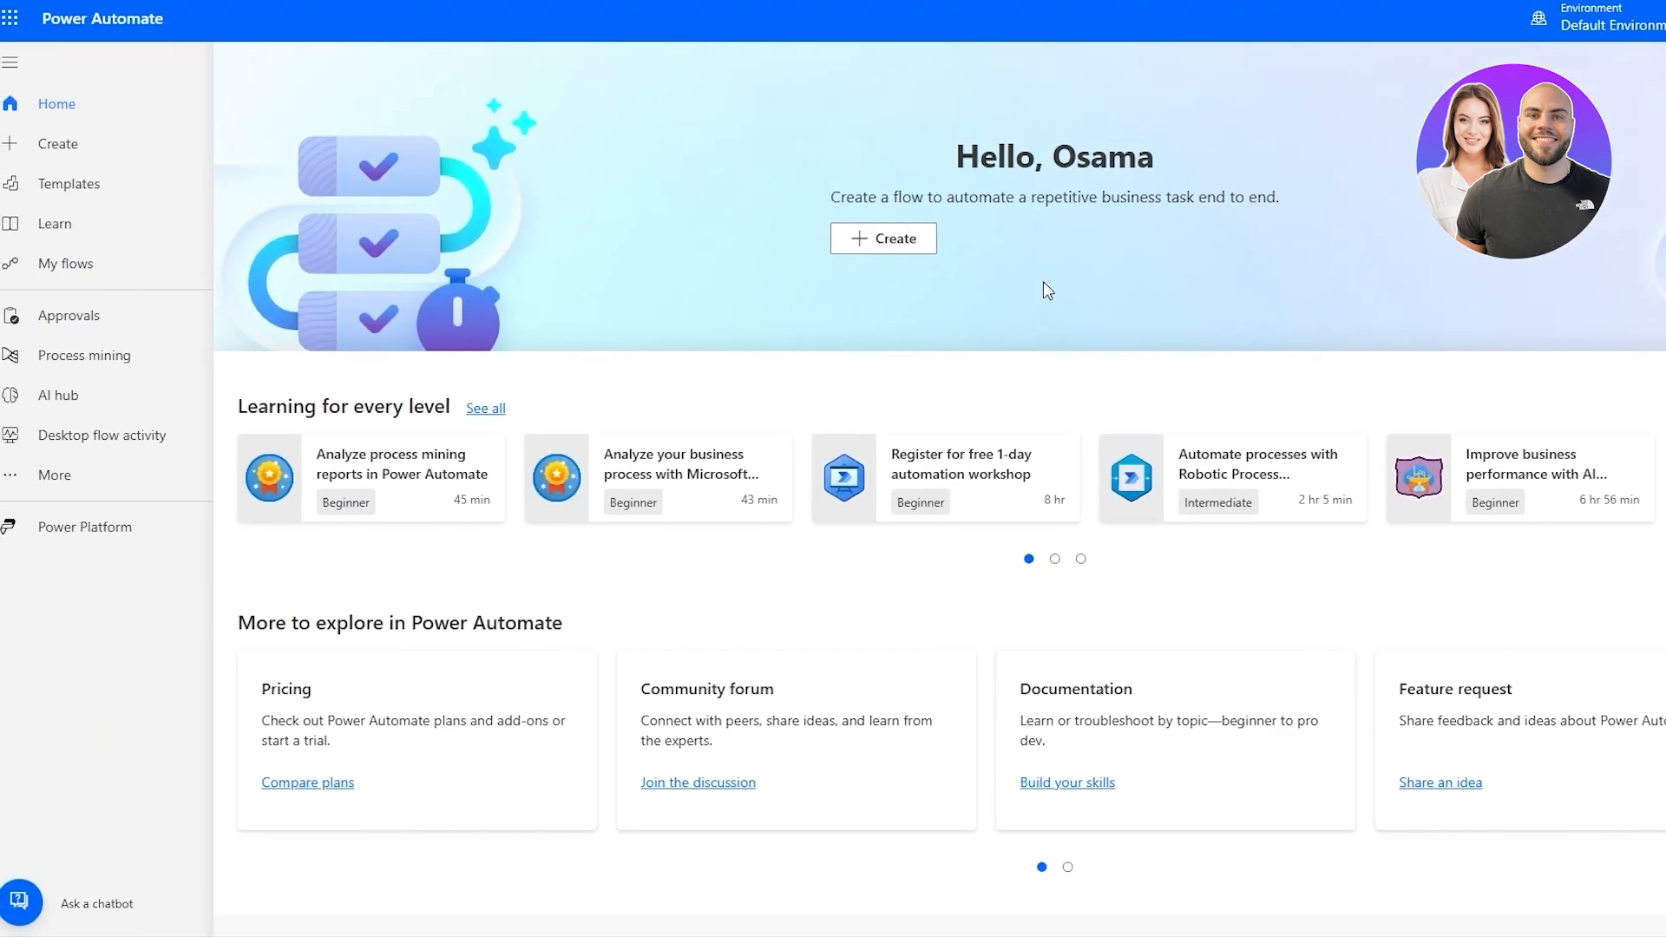
{"action": "scroll", "coordinate": [1050, 304], "scroll_direction": "down", "scroll_amount": 5}
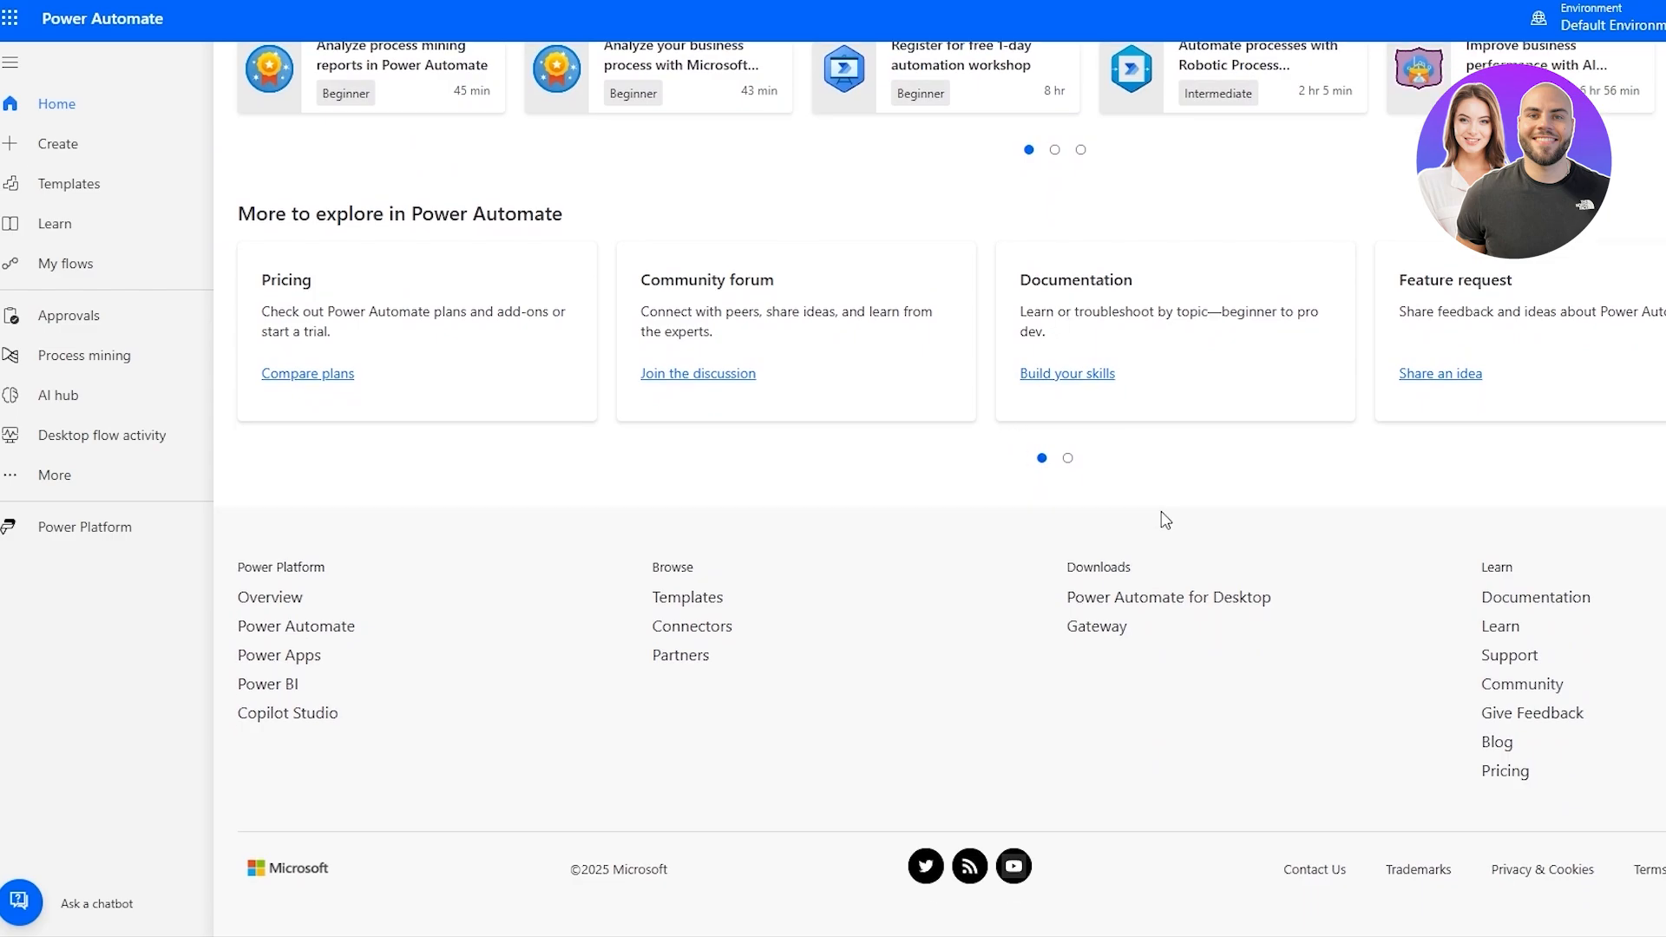
{"action": "scroll", "coordinate": [1164, 520], "scroll_direction": "up", "scroll_amount": 5}
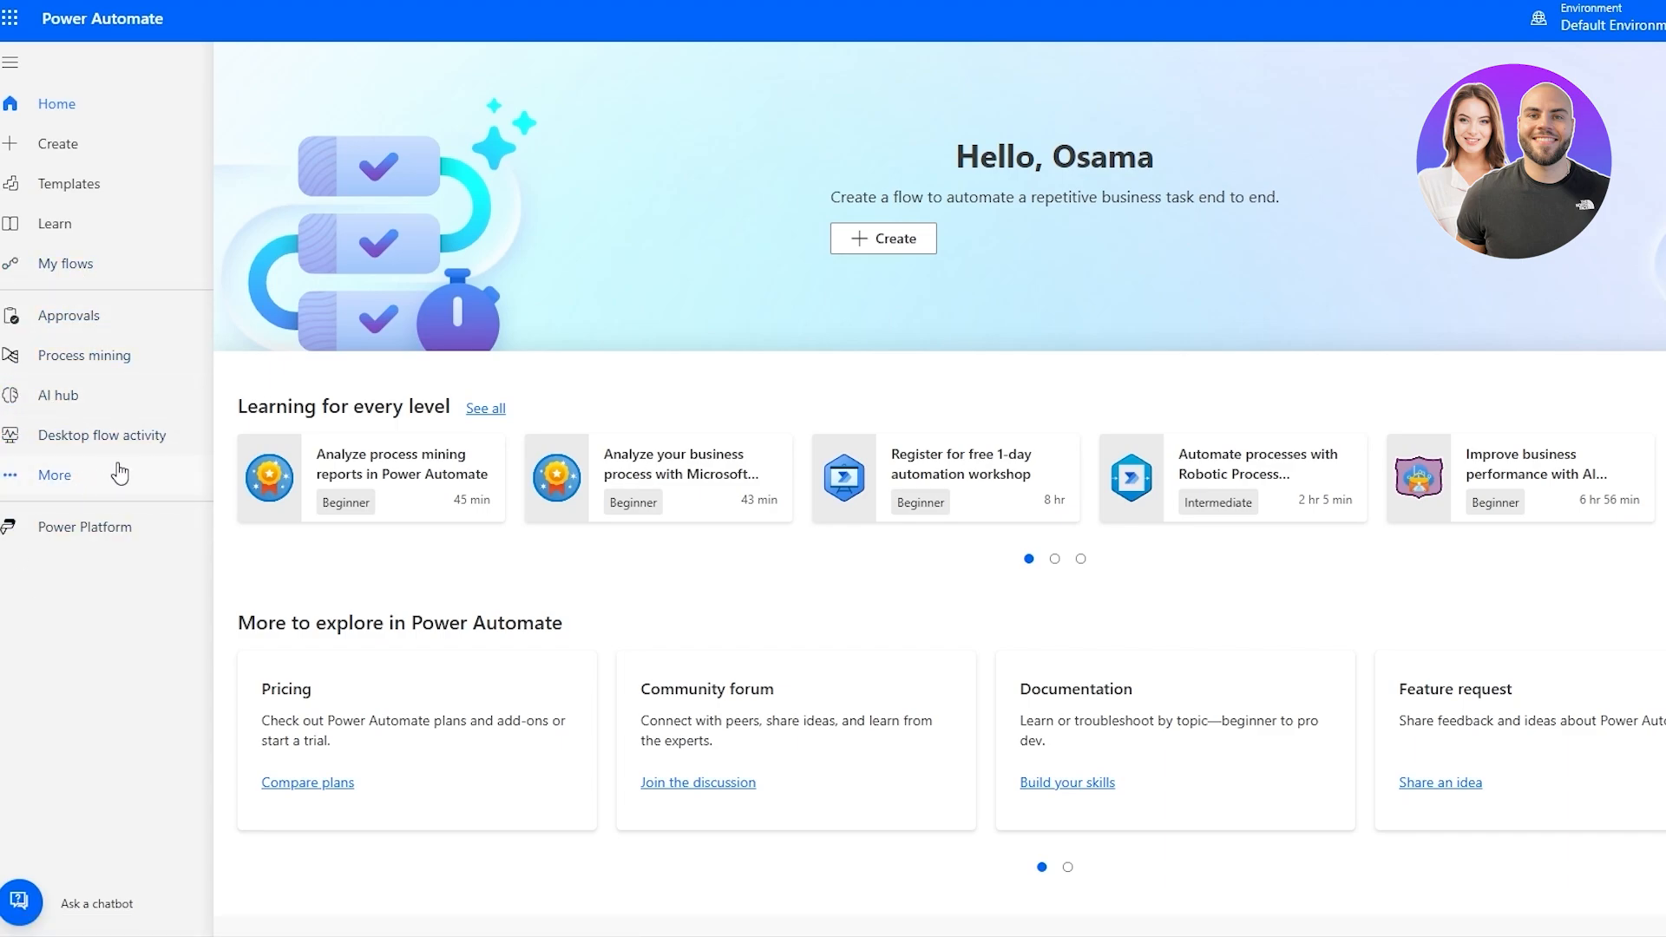
{"action": "scroll", "coordinate": [603, 372], "scroll_direction": "down", "scroll_amount": 5}
{"action": "scroll", "coordinate": [602, 469], "scroll_direction": "up", "scroll_amount": 5}
Browse the flow templates gallery, examining all templates and the Top picks category.
{"action": "left_click", "coordinate": [55, 224]}
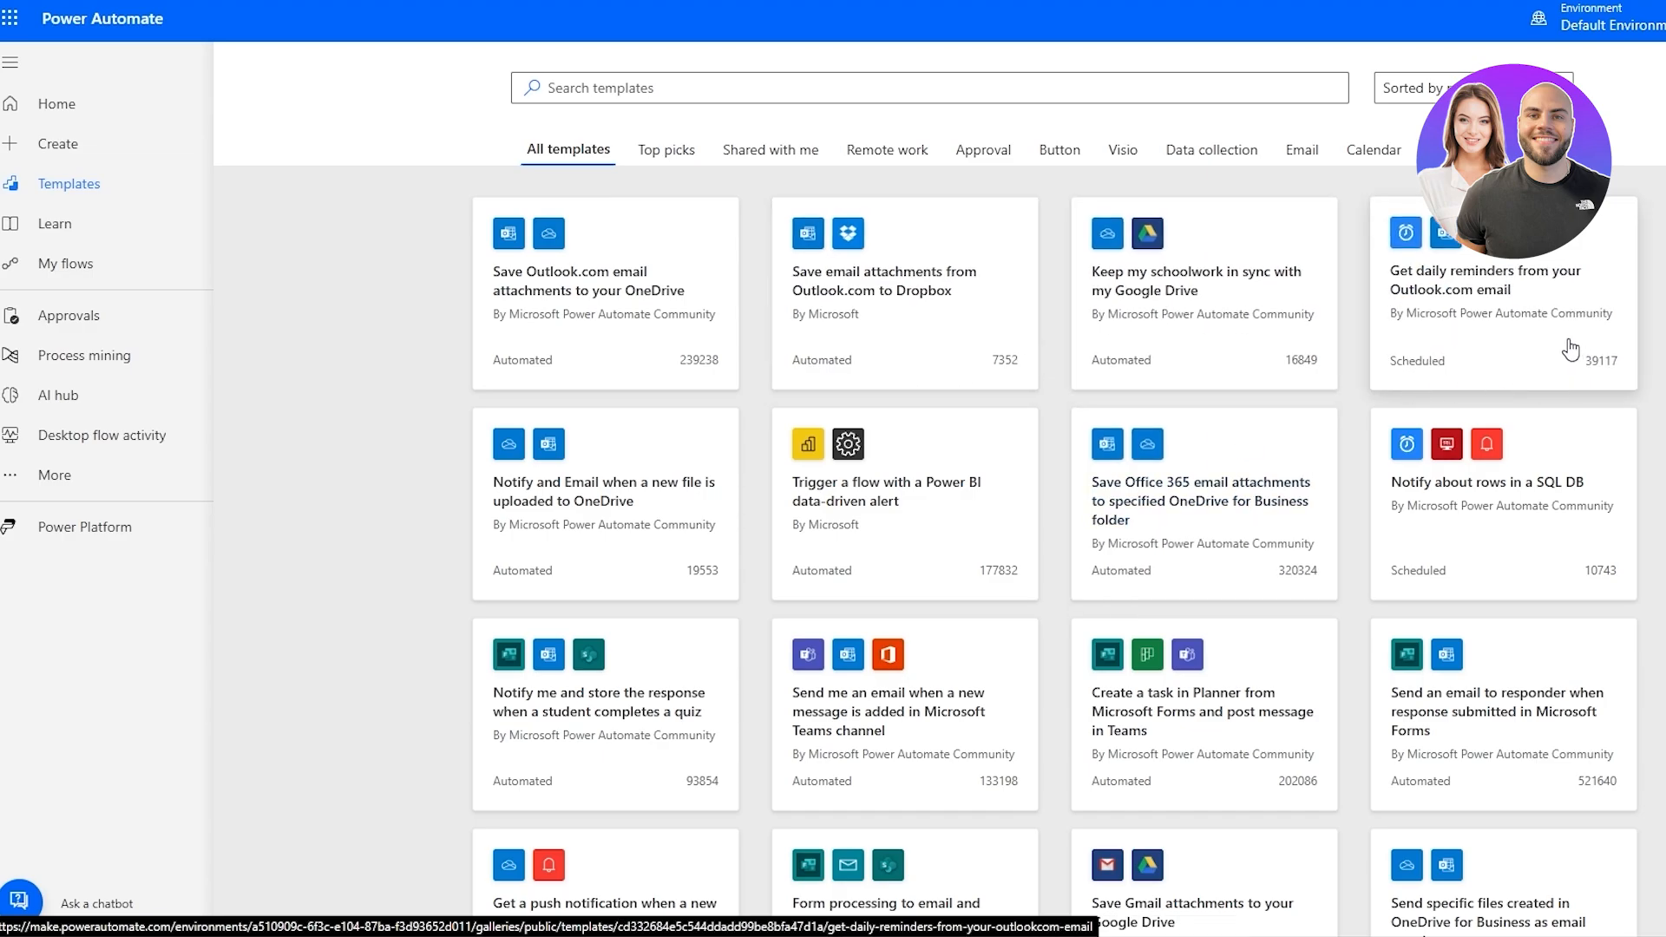
{"action": "scroll", "coordinate": [929, 520], "scroll_direction": "down", "scroll_amount": 10}
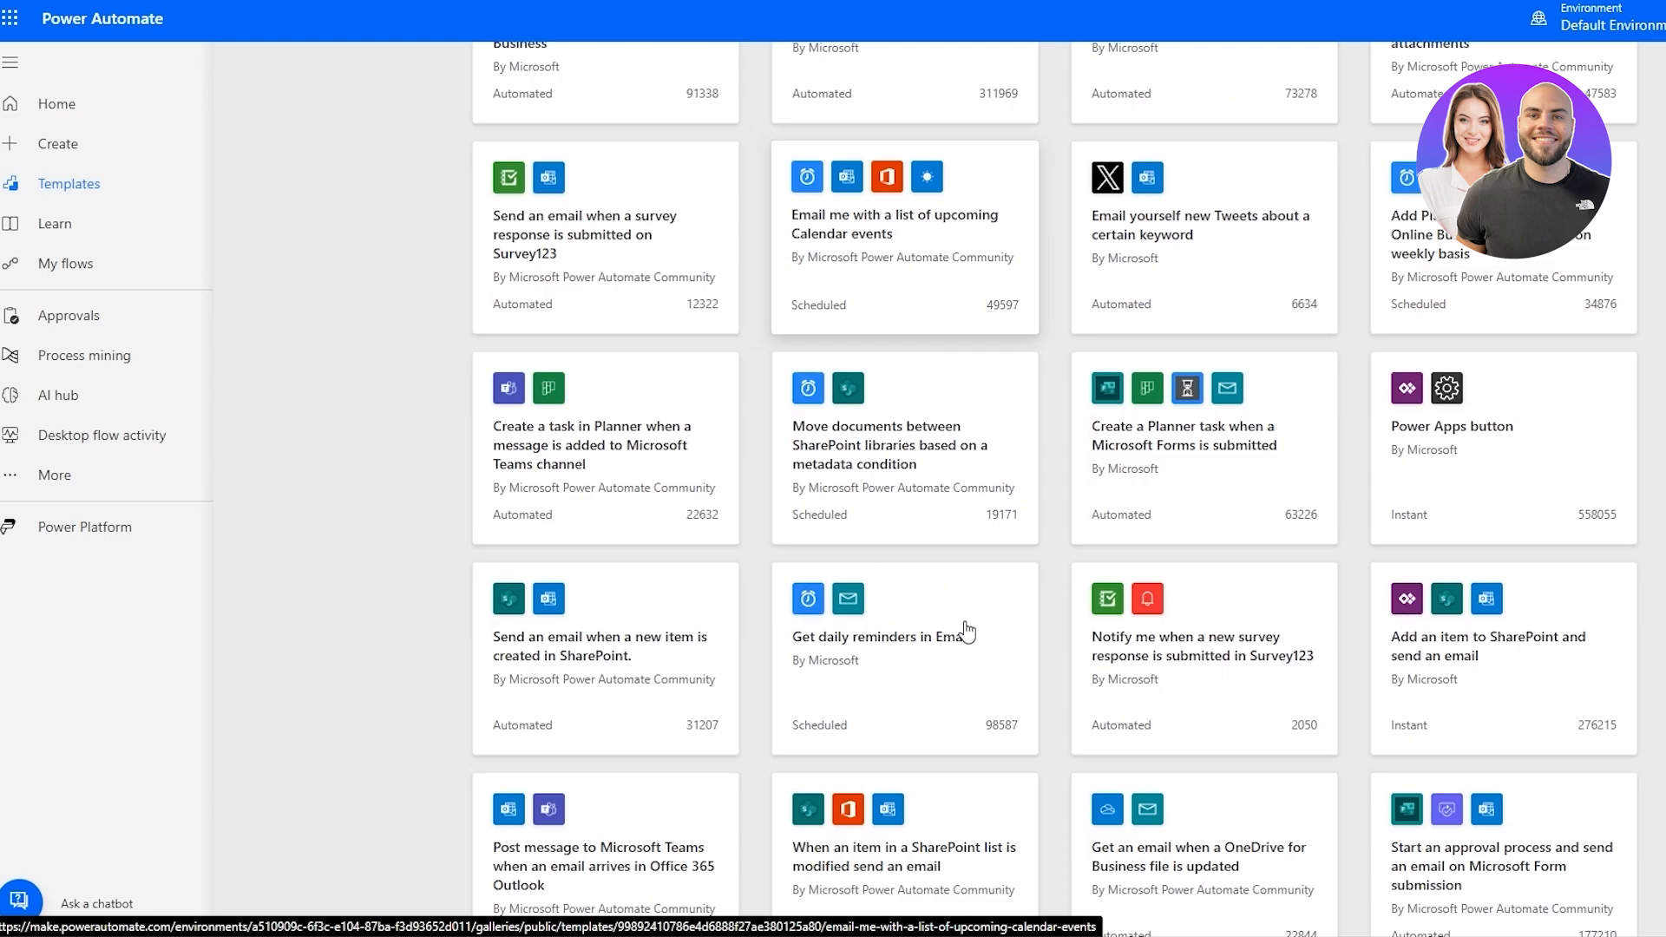
{"action": "scroll", "coordinate": [968, 631], "scroll_direction": "down", "scroll_amount": 10}
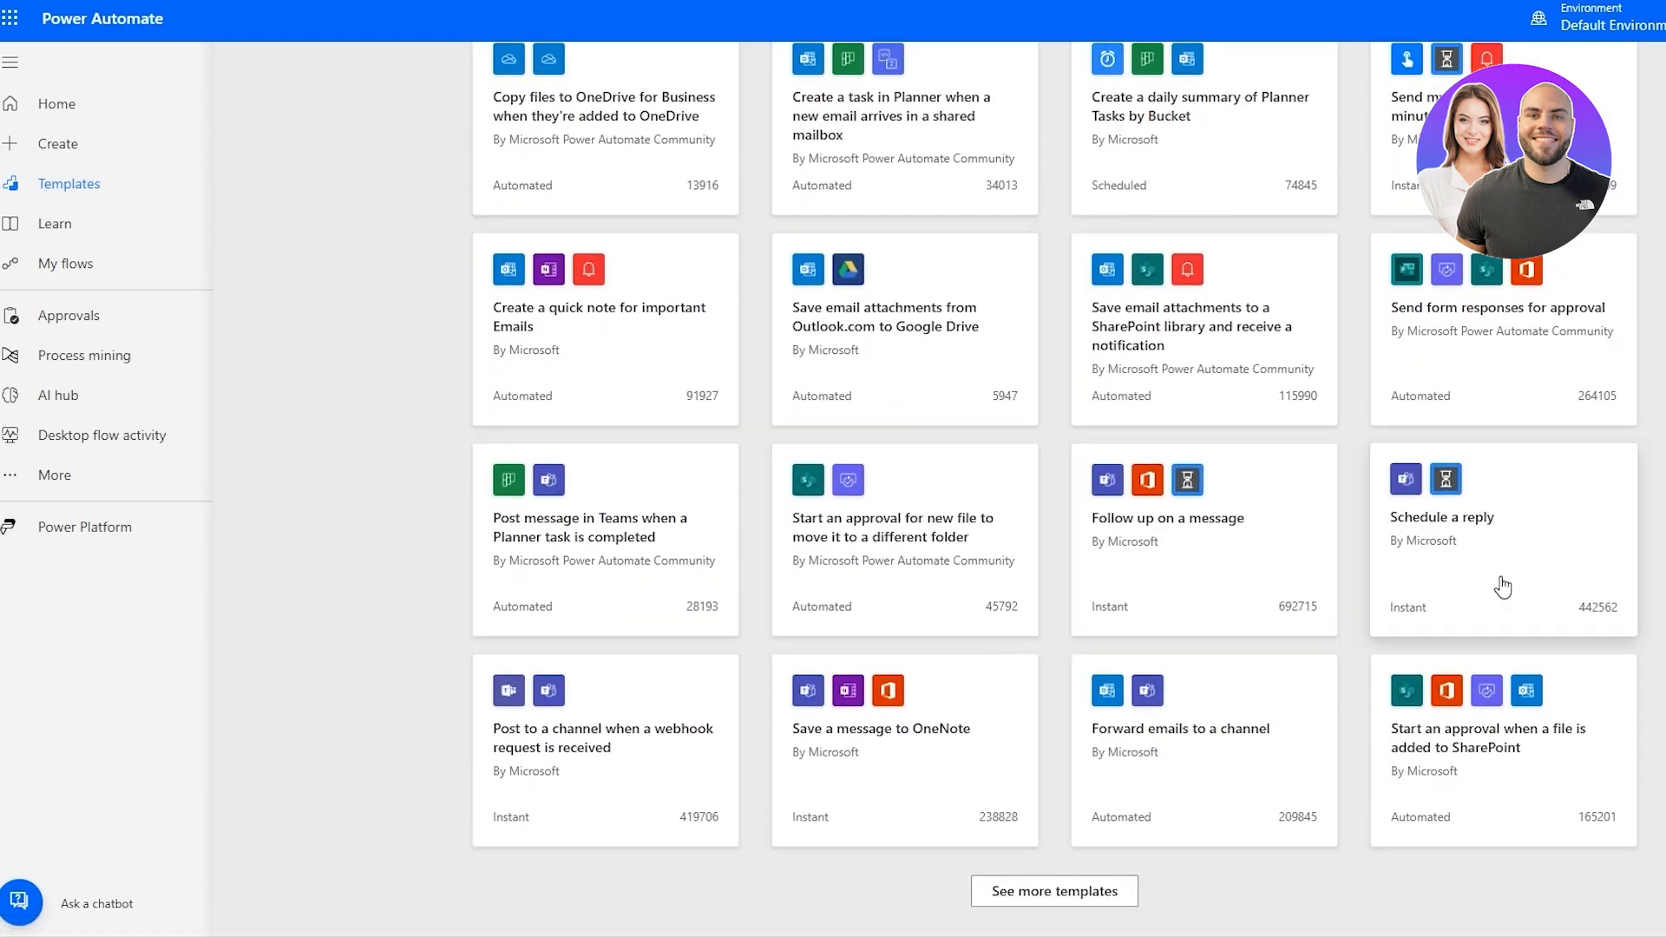
{"action": "scroll", "coordinate": [1510, 607], "scroll_direction": "up", "scroll_amount": 20}
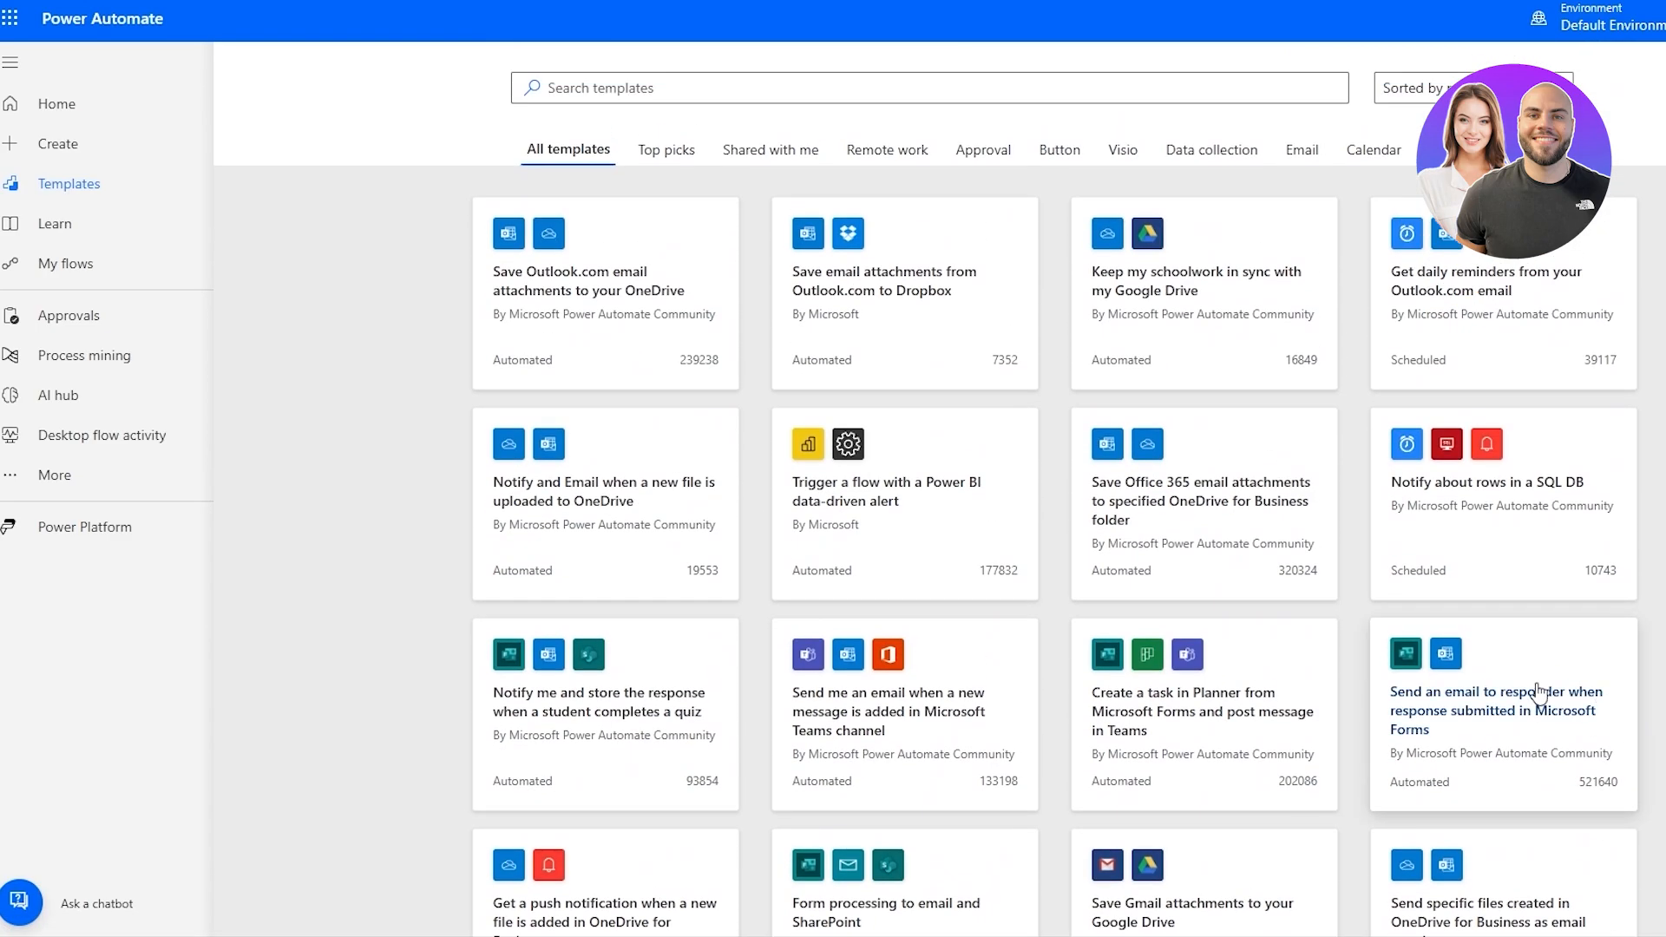
{"action": "left_click", "coordinate": [666, 157]}
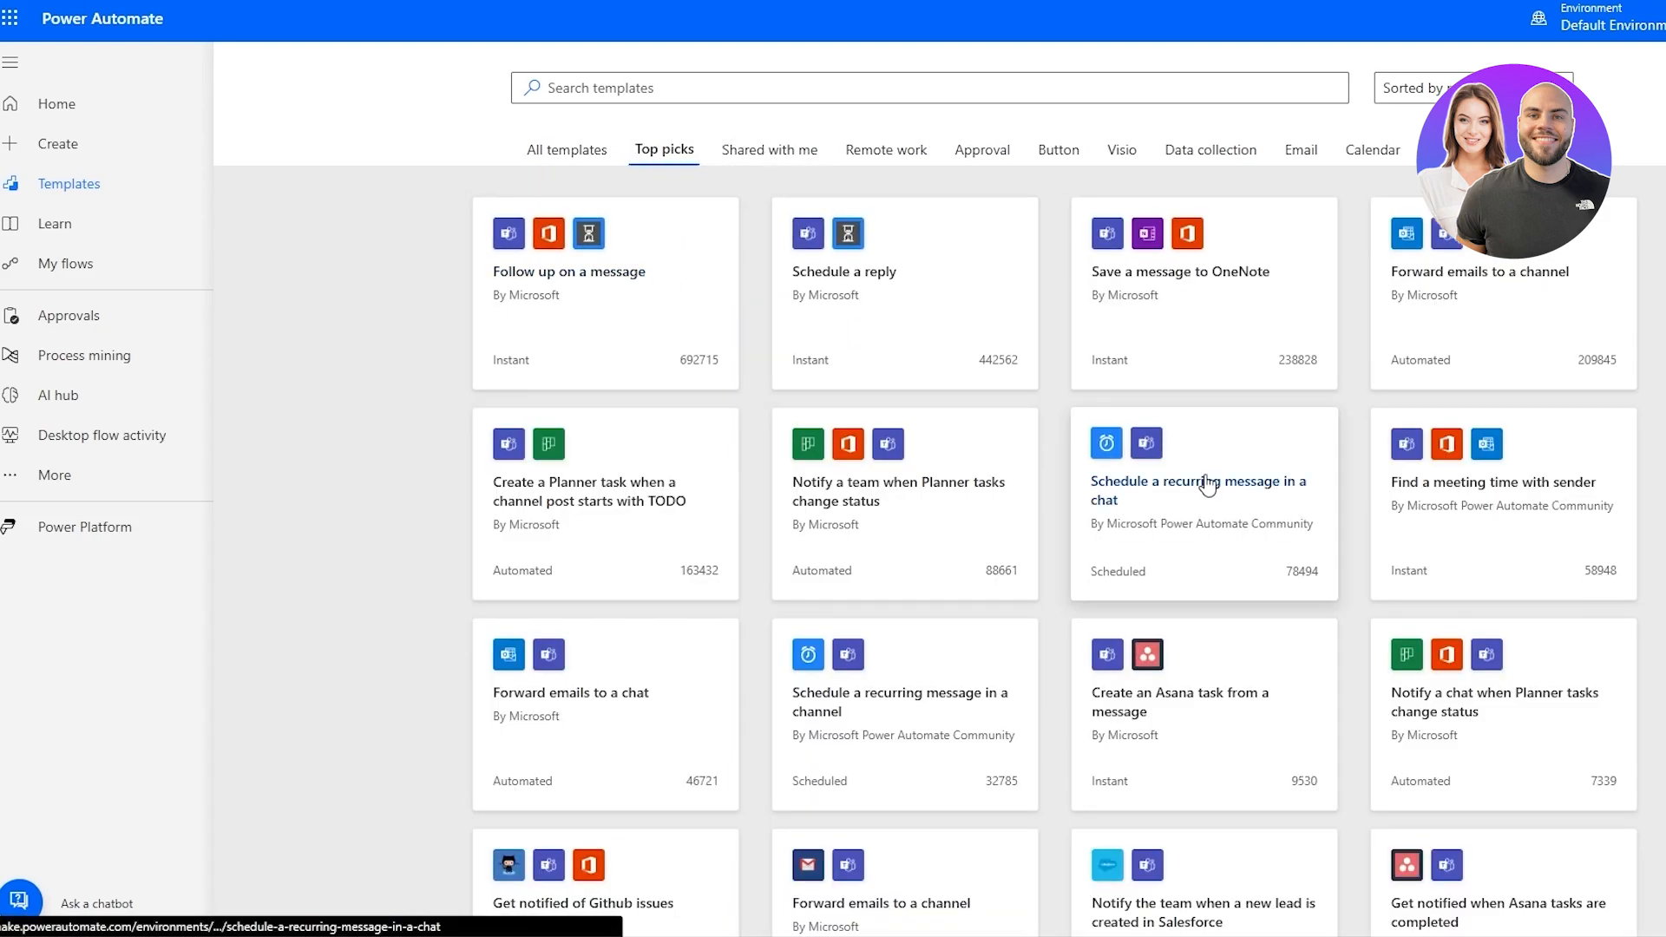
{"action": "scroll", "coordinate": [954, 644], "scroll_direction": "down", "scroll_amount": 5}
{"action": "scroll", "coordinate": [959, 645], "scroll_direction": "up", "scroll_amount": 5}
{"action": "scroll", "coordinate": [998, 642], "scroll_direction": "down", "scroll_amount": 3}
{"action": "scroll", "coordinate": [948, 677], "scroll_direction": "up", "scroll_amount": 3}
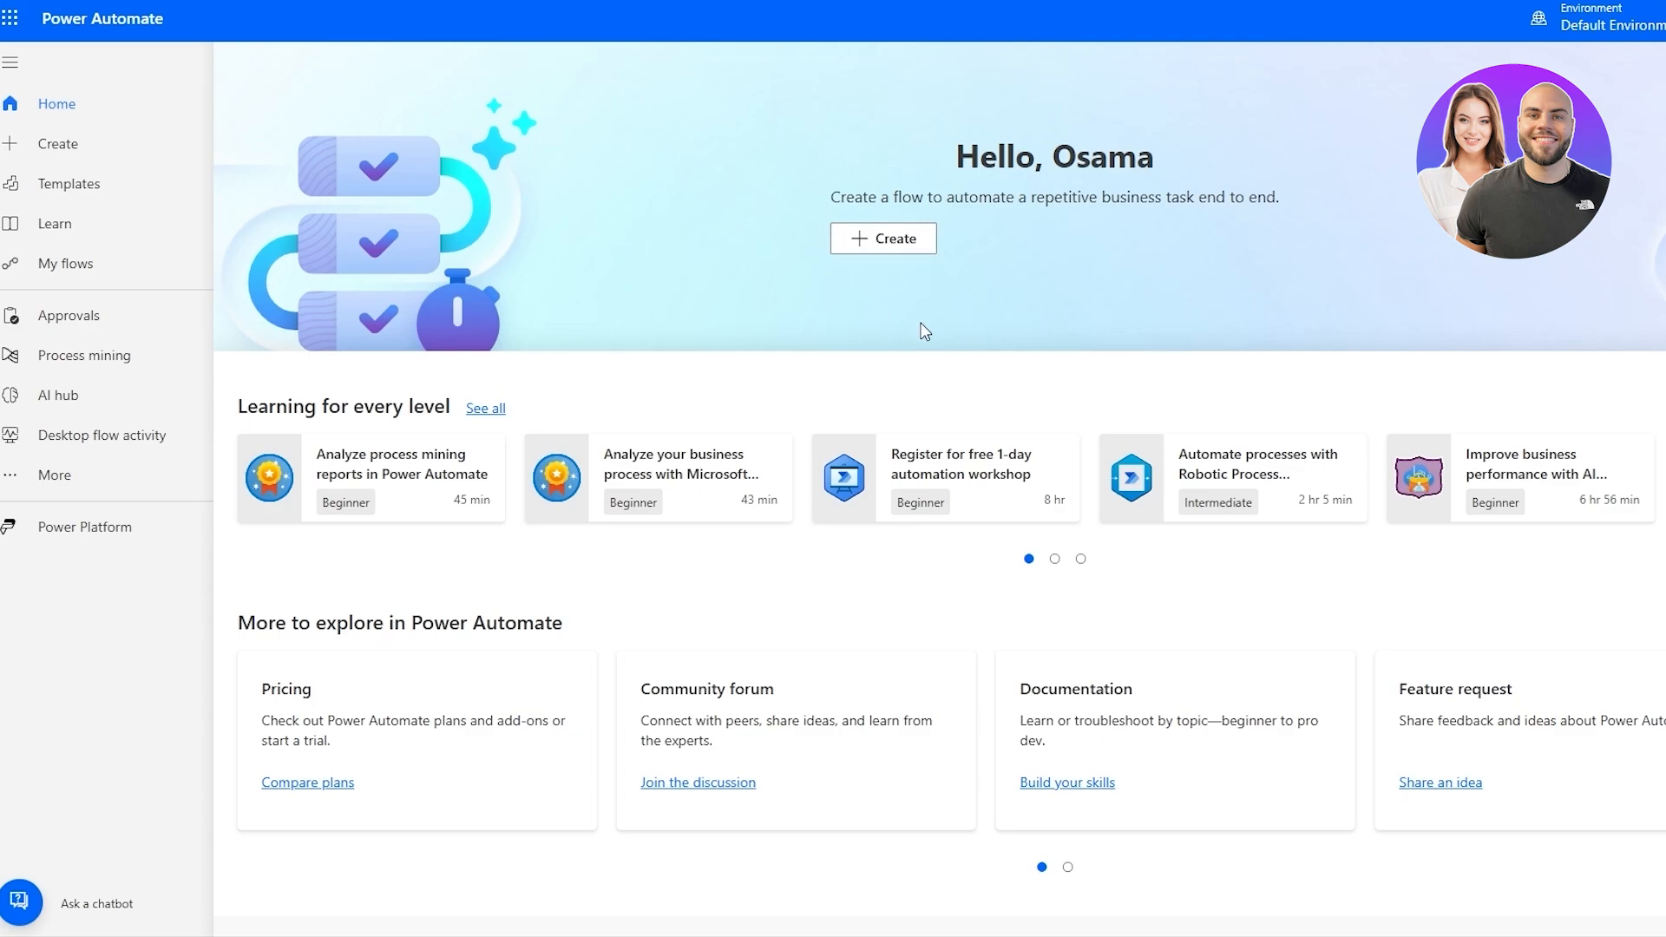
Go to the flow creation page and start building a scheduled cloud flow from blank.
{"action": "left_click", "coordinate": [892, 238]}
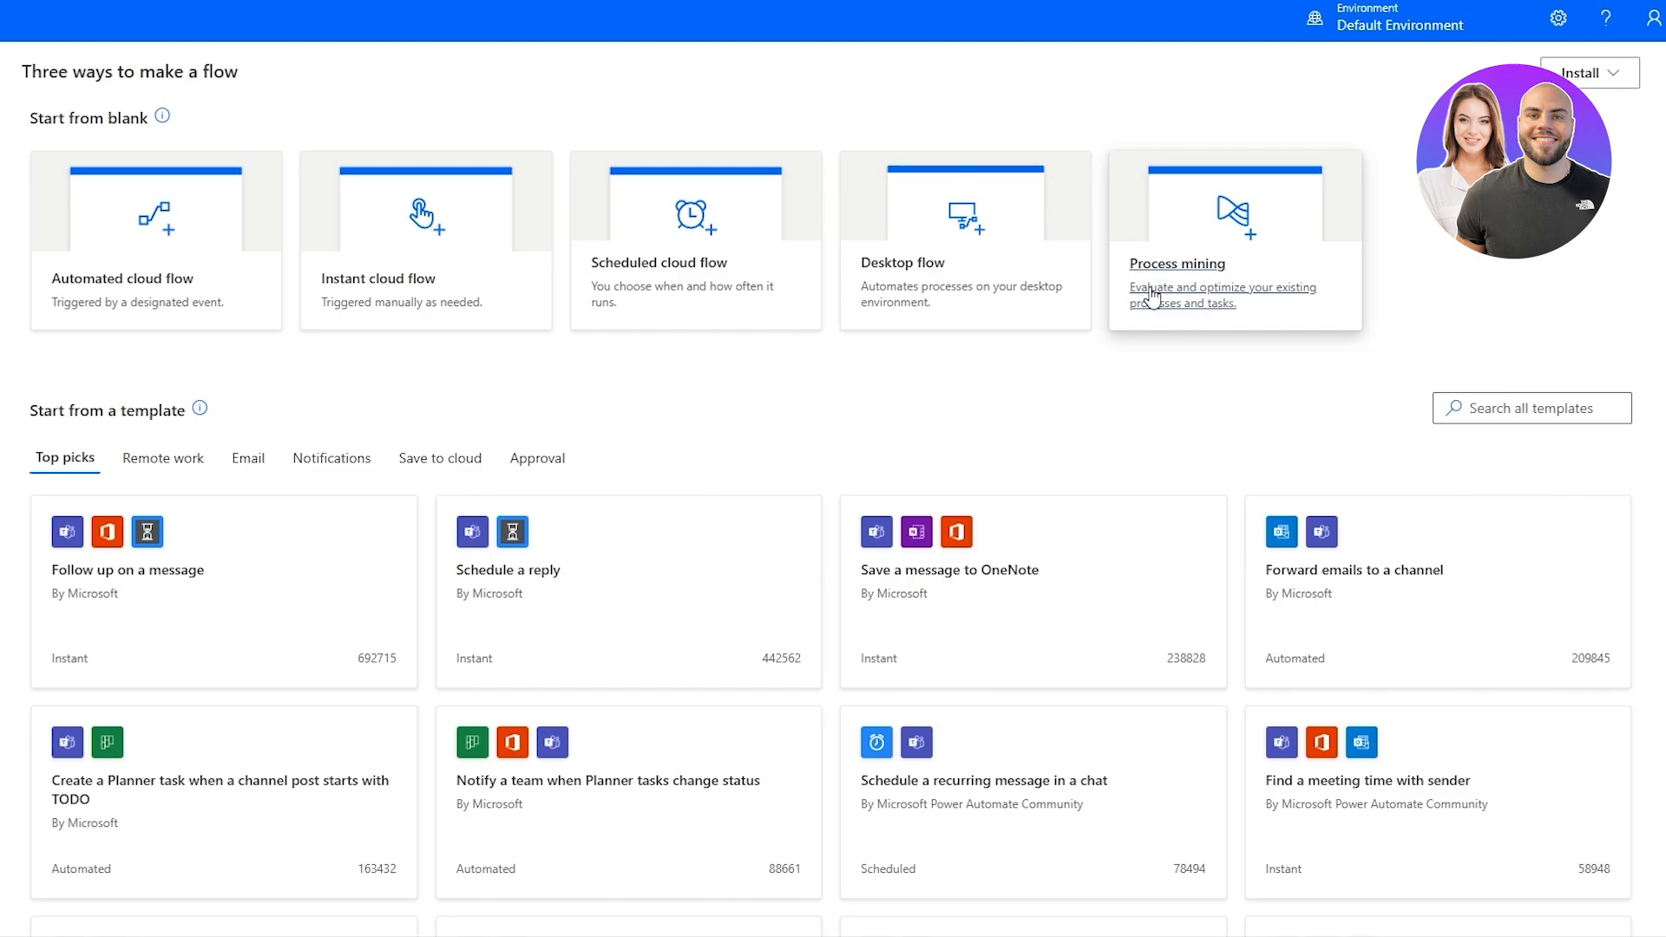
{"action": "scroll", "coordinate": [941, 379], "scroll_direction": "down", "scroll_amount": 2}
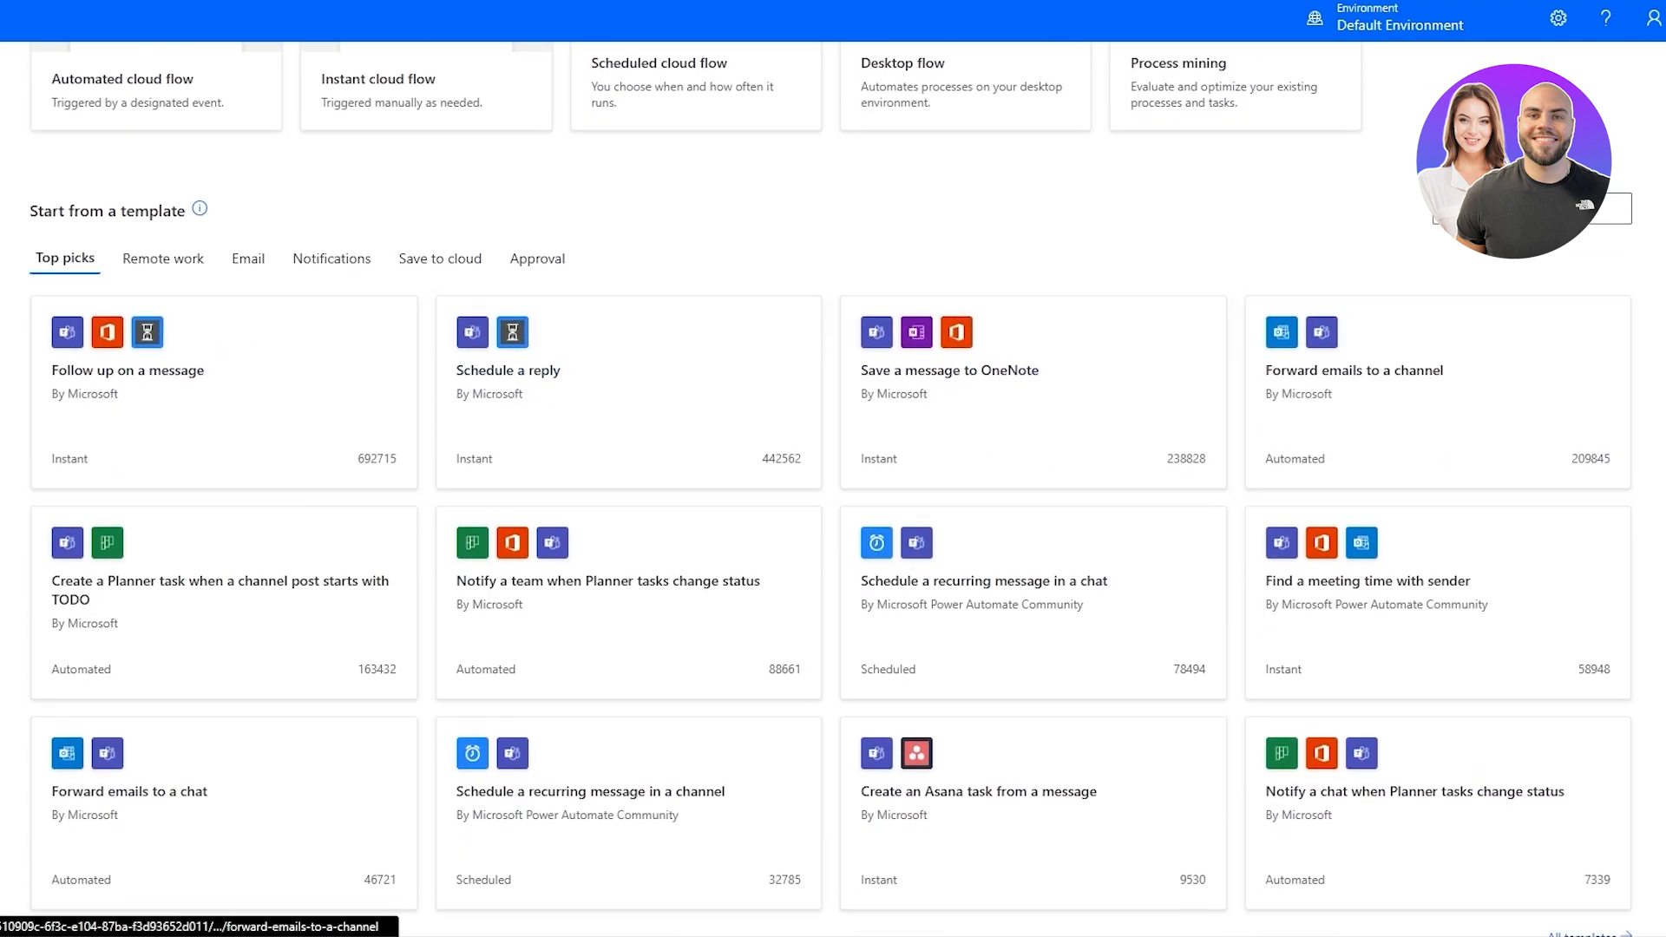
{"action": "scroll", "coordinate": [180, 824], "scroll_direction": "down", "scroll_amount": 3}
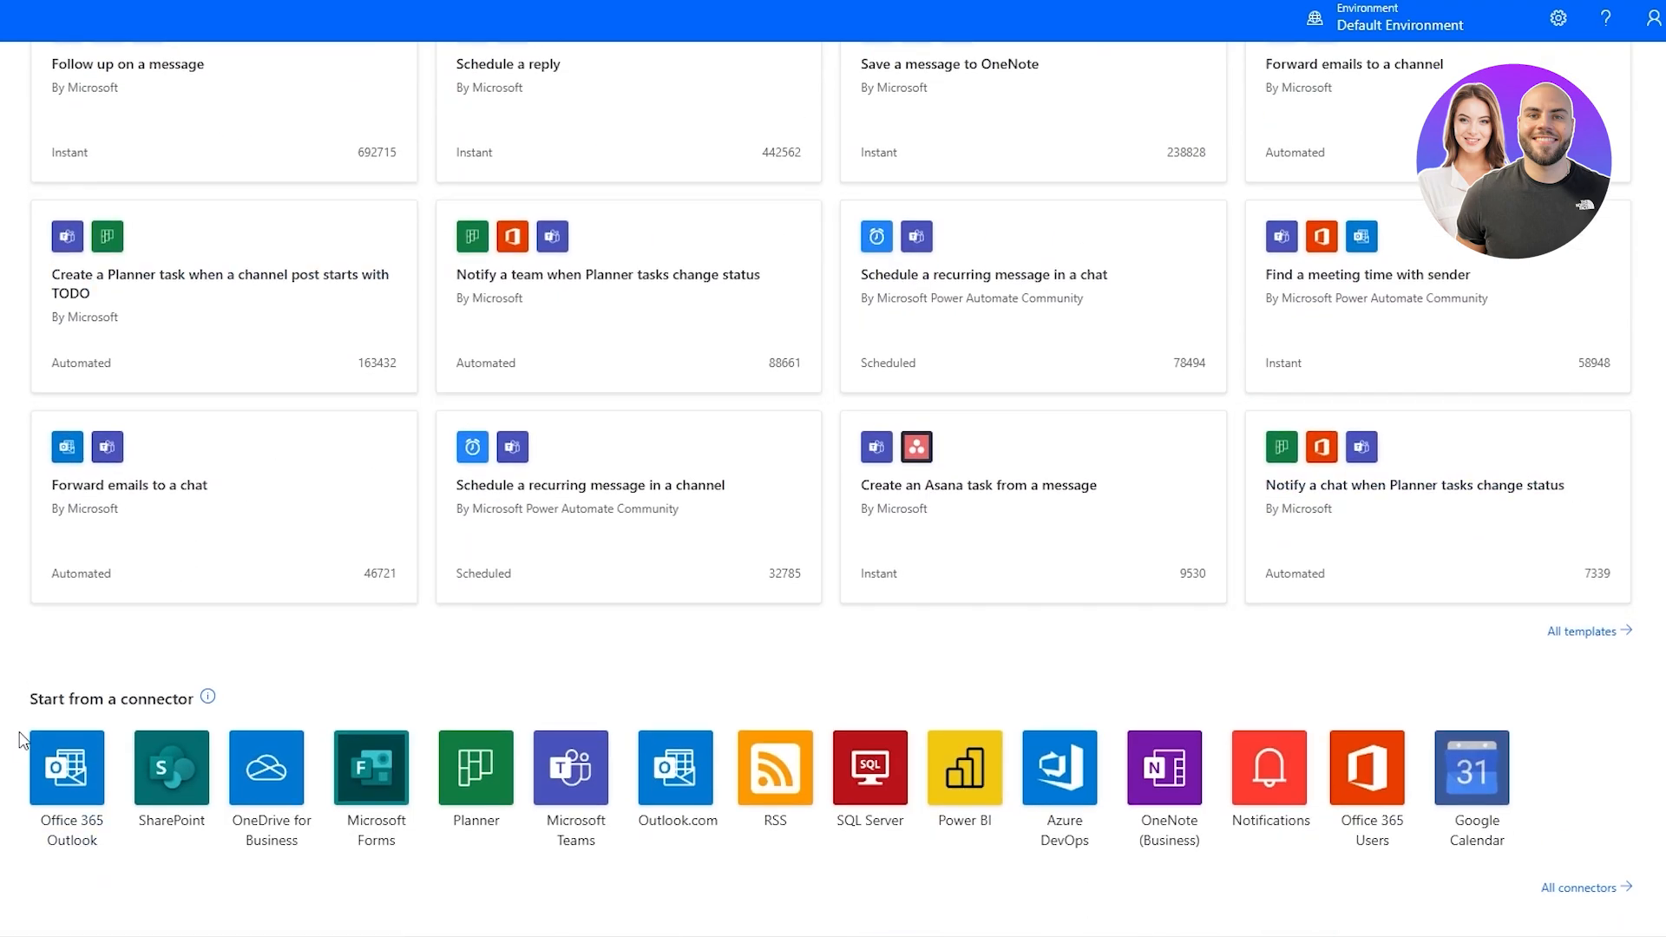
{"action": "left_click_drag", "start_coordinate": [52, 699], "coordinate": [138, 705]}
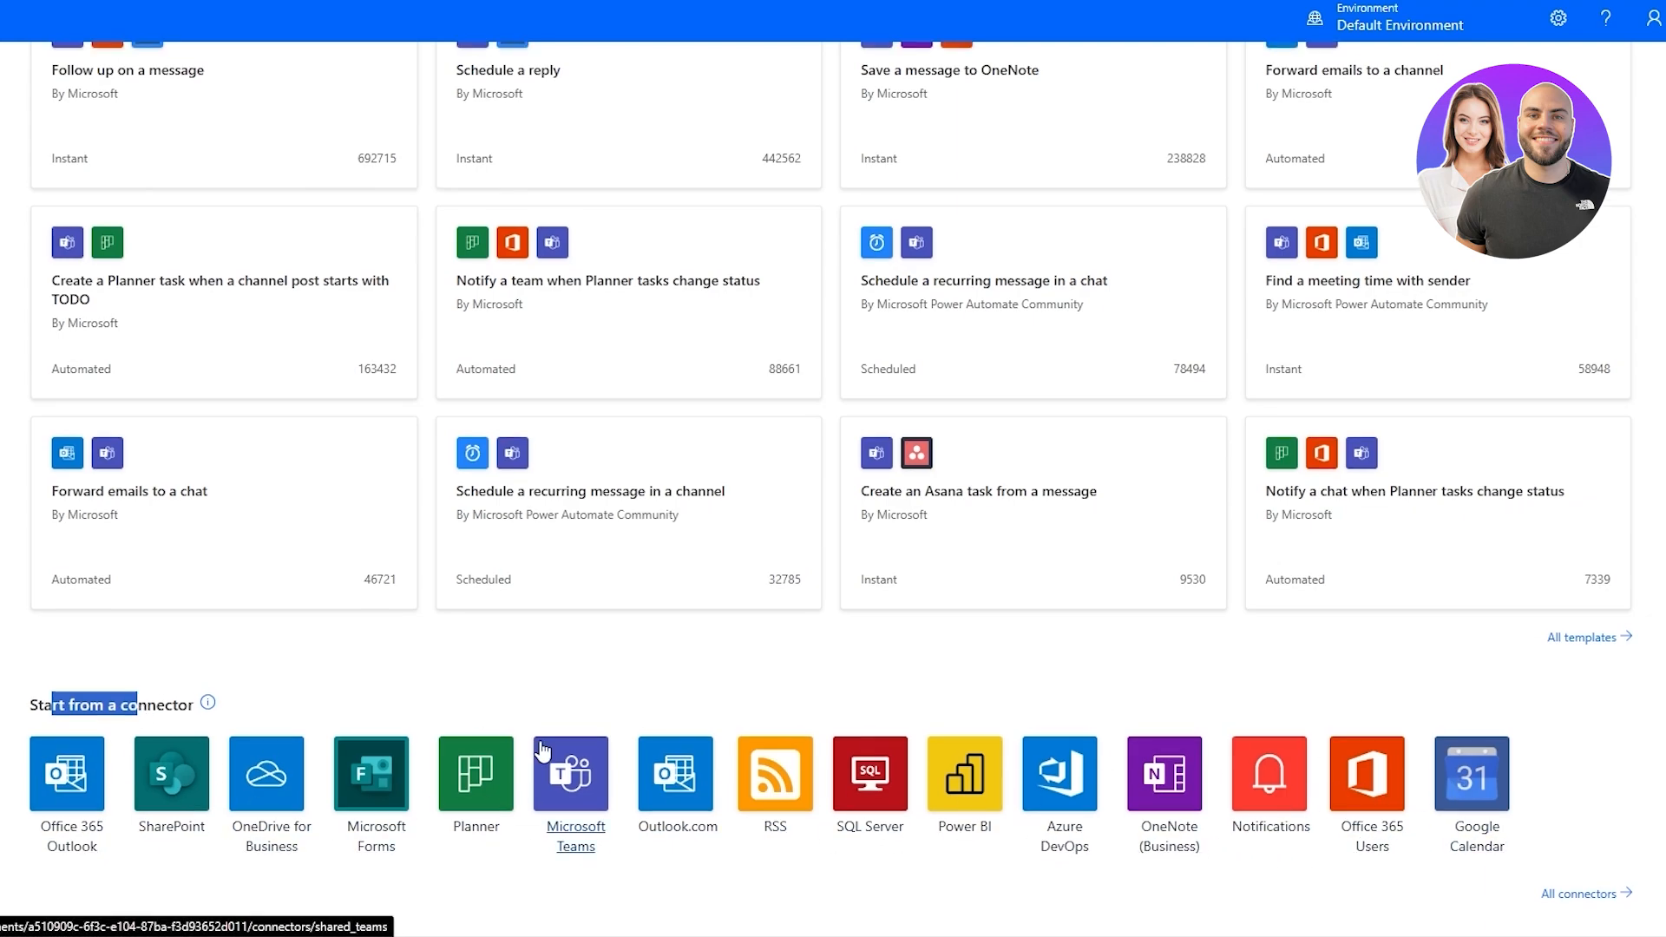
{"action": "scroll", "coordinate": [556, 763], "scroll_direction": "up", "scroll_amount": 5}
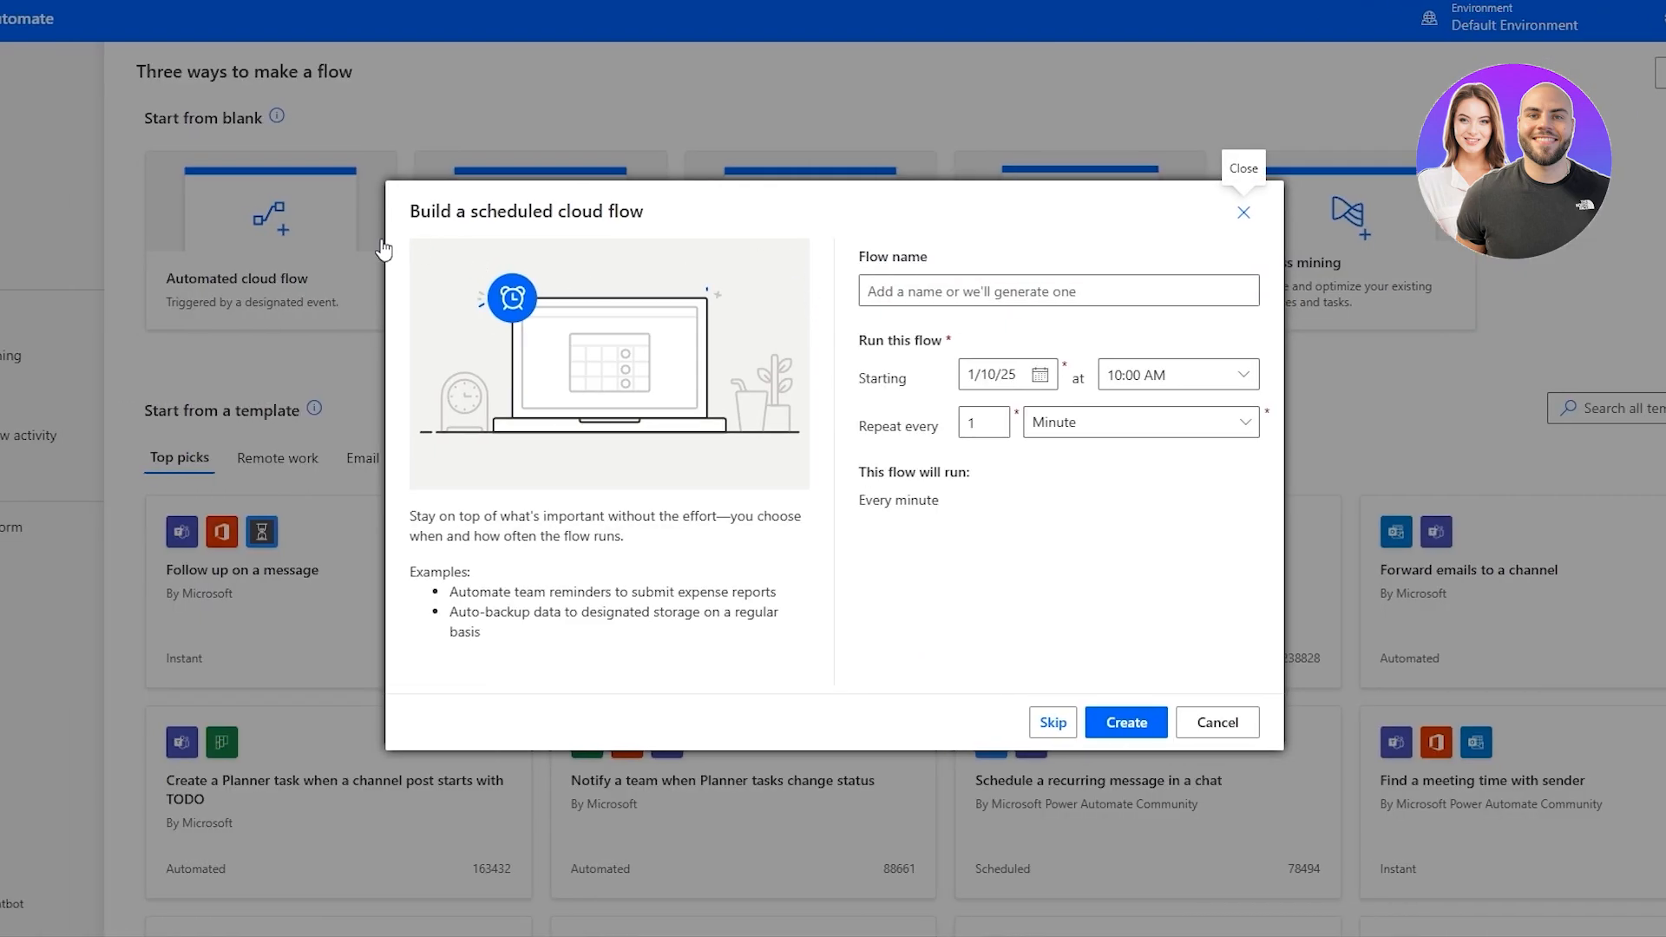
Set the scheduled cloud flow to start on 2/1/25 at 09:00 AM.
{"action": "left_click_drag", "start_coordinate": [406, 212], "coordinate": [919, 257]}
{"action": "left_click", "coordinate": [892, 283]}
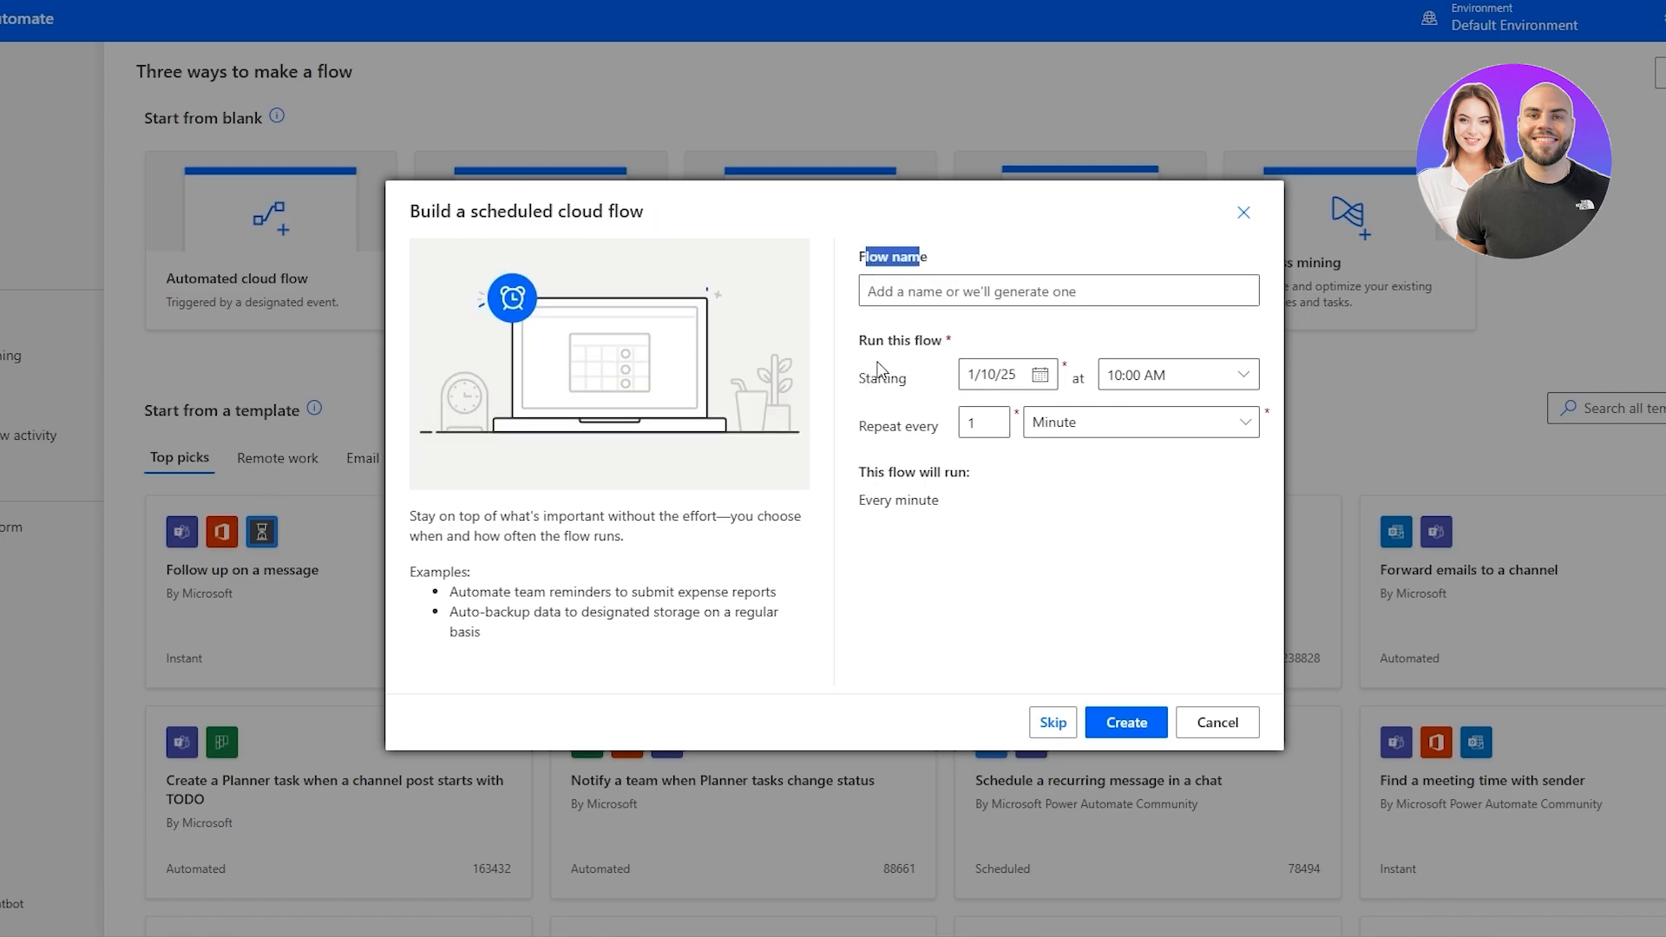
{"action": "left_click_drag", "start_coordinate": [876, 341], "coordinate": [928, 350]}
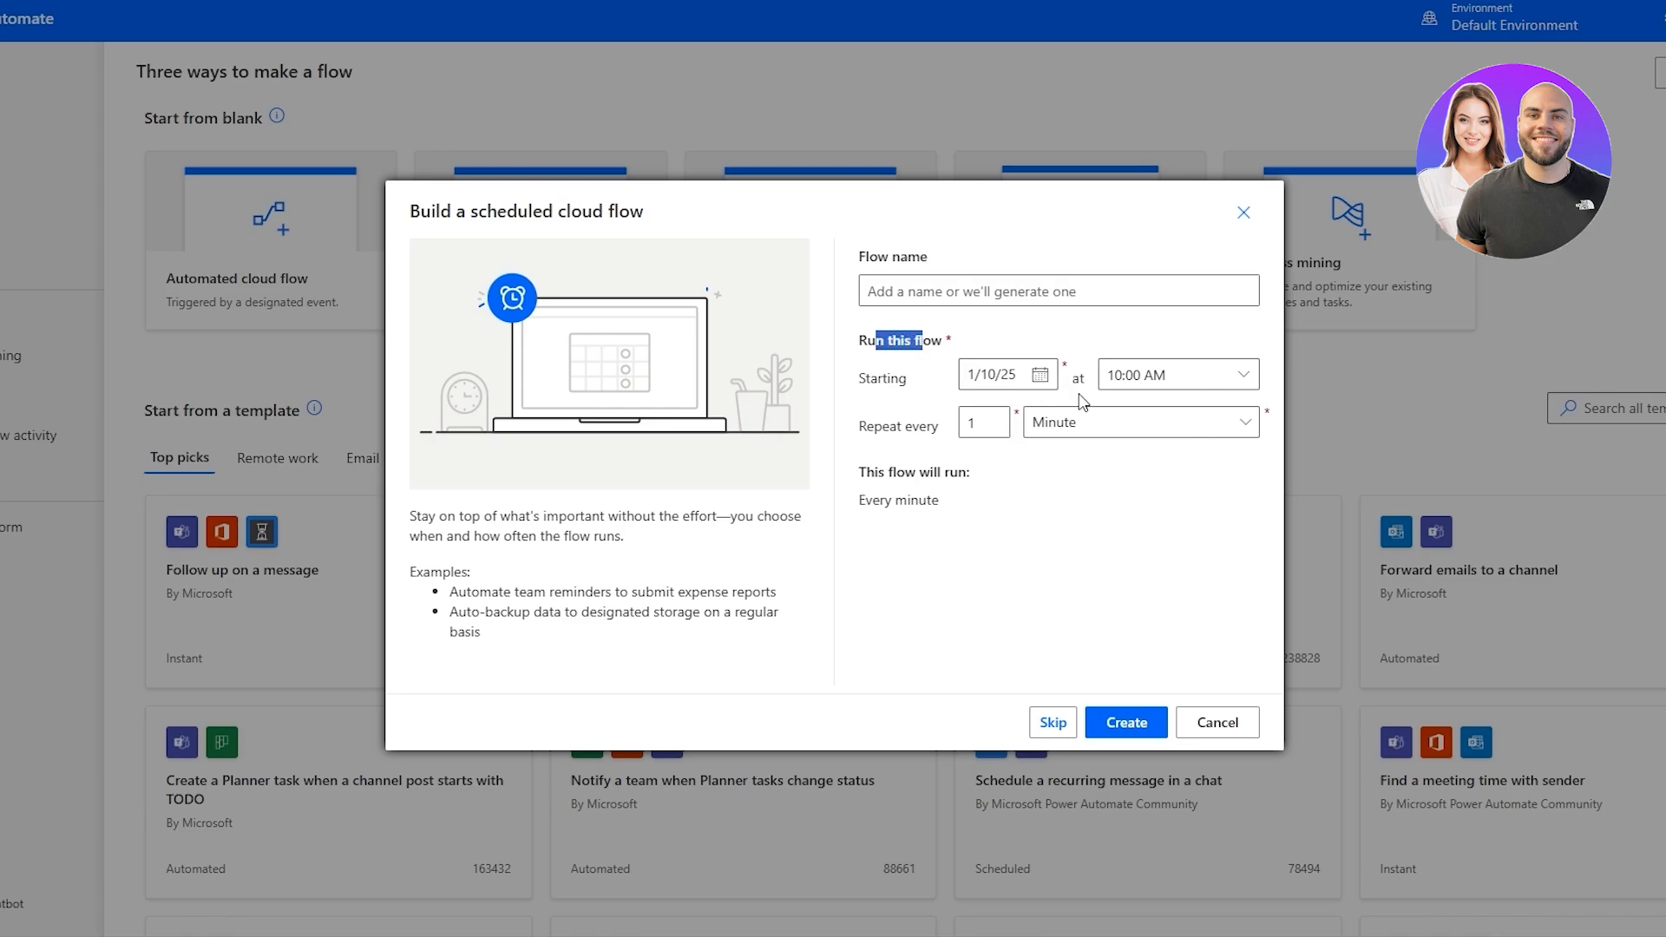
{"action": "left_click", "coordinate": [1012, 386]}
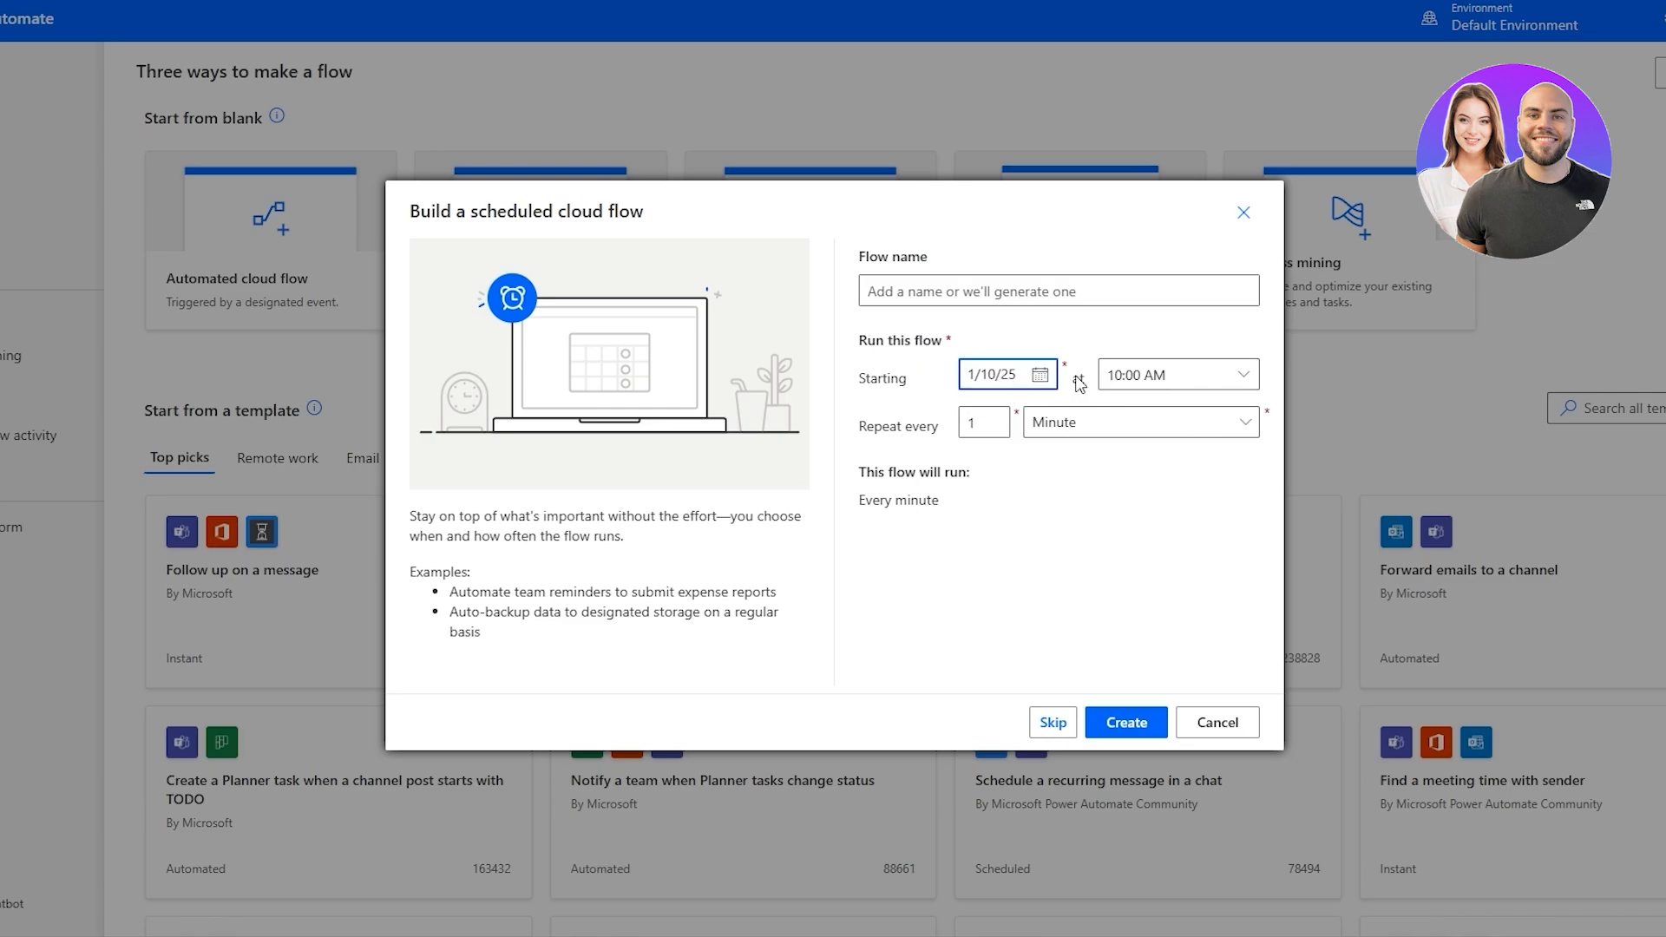
{"action": "left_click", "coordinate": [1040, 375]}
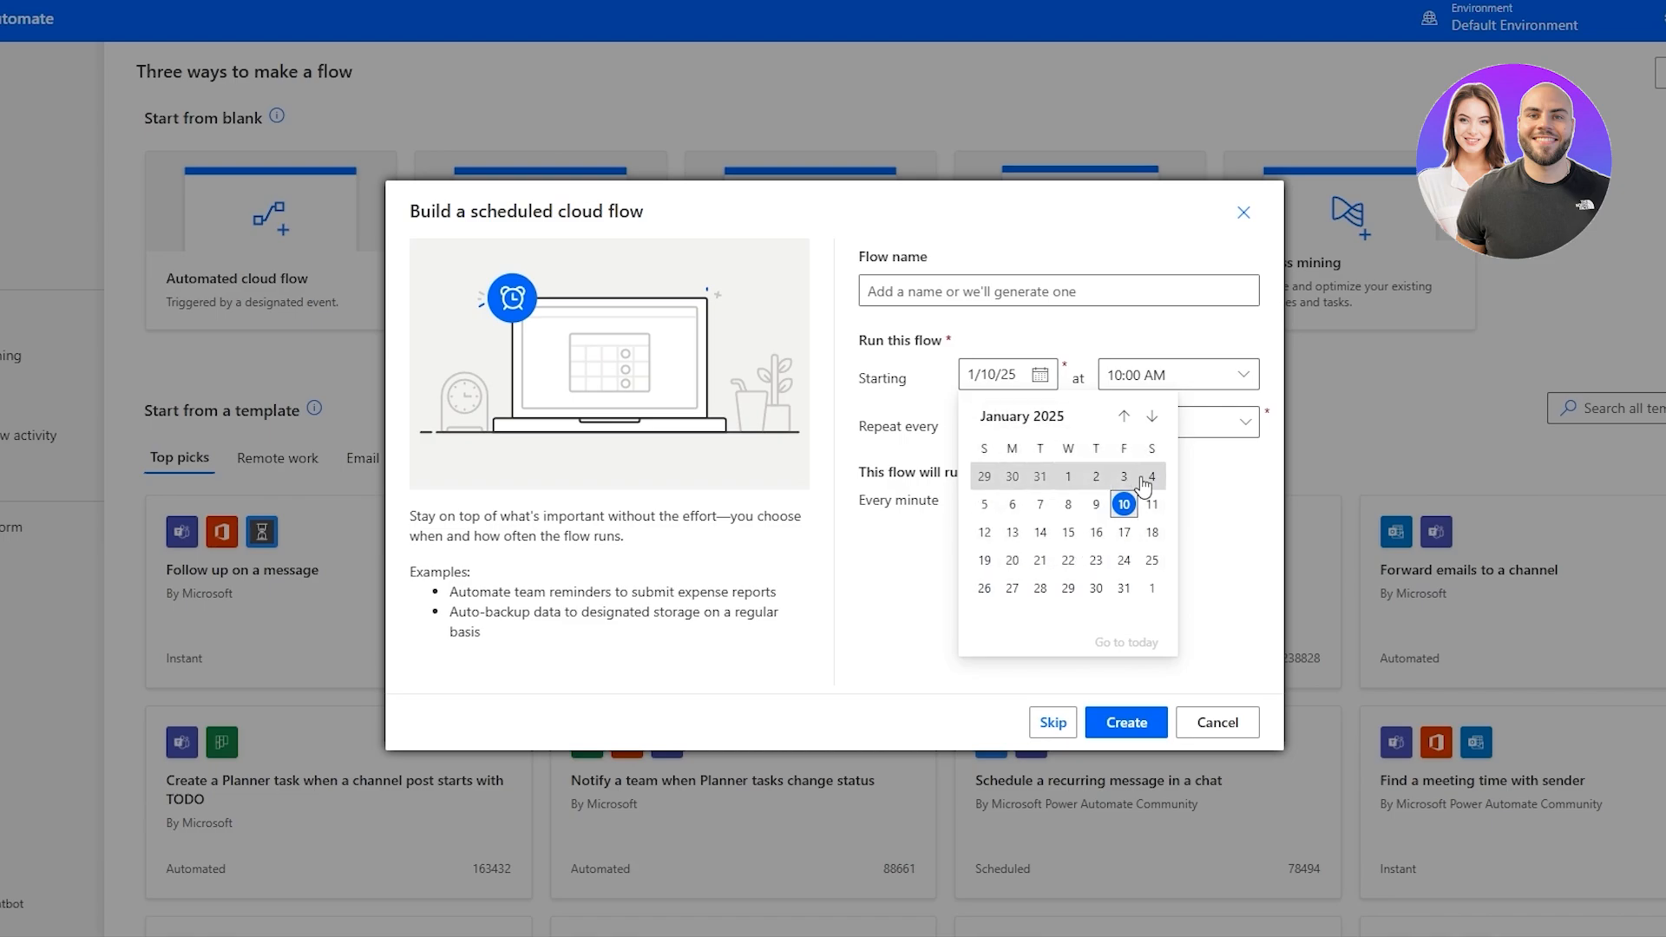
{"action": "left_click", "coordinate": [1153, 590]}
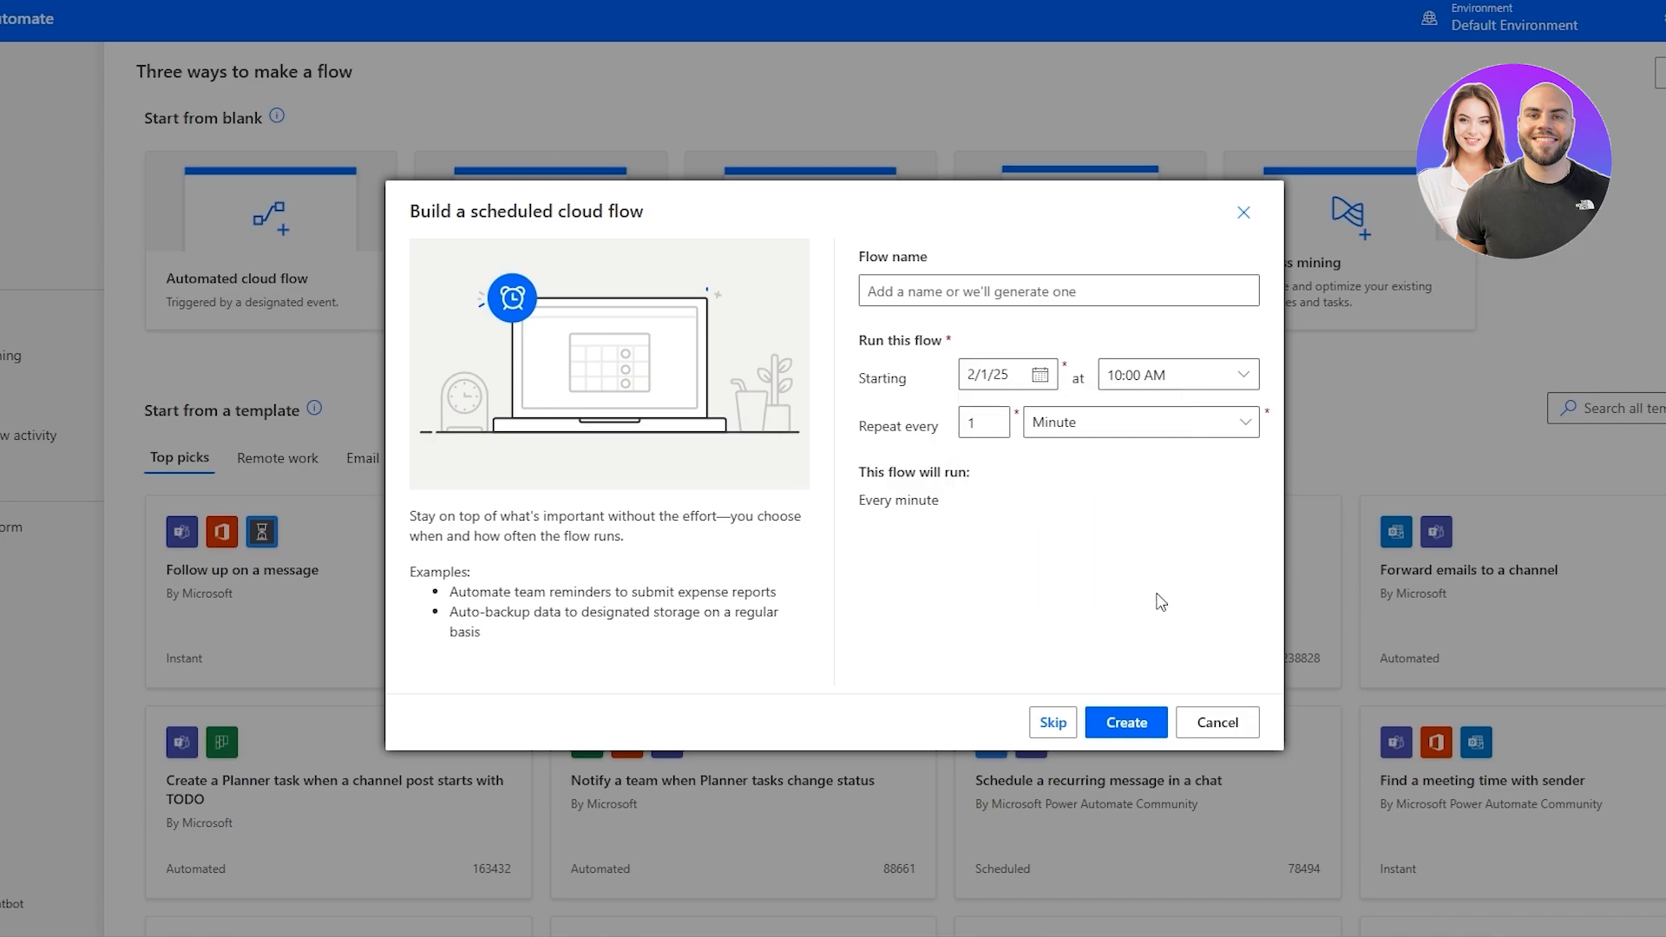
{"action": "left_click", "coordinate": [1163, 375]}
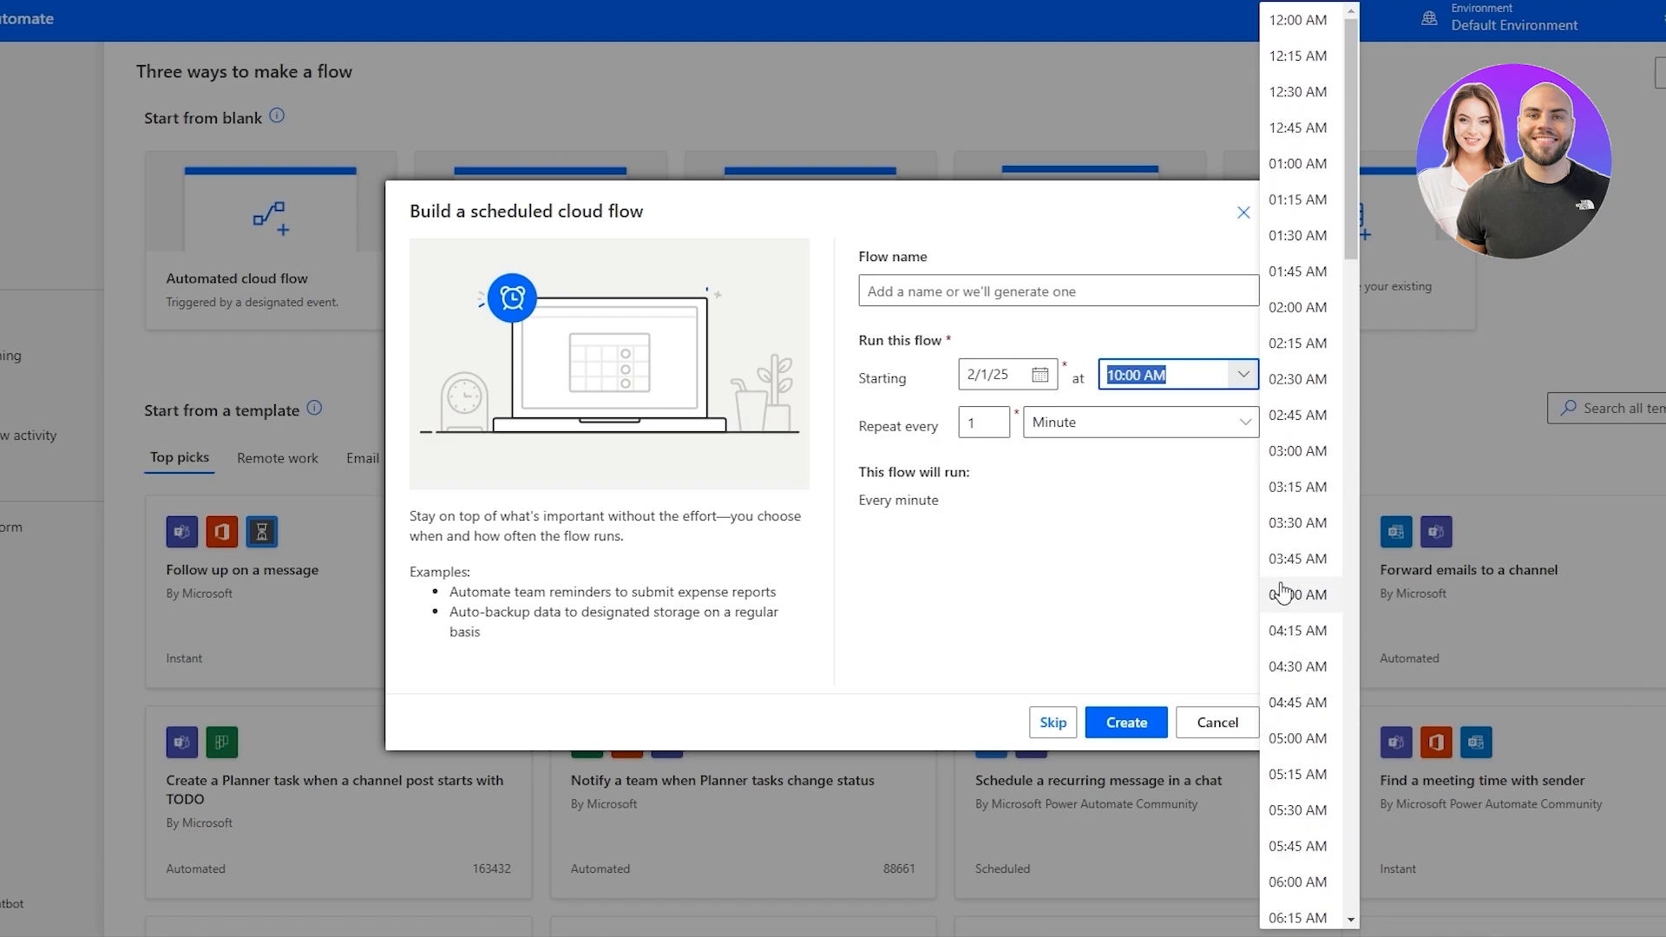
{"action": "type", "text": "09:00 AM"}
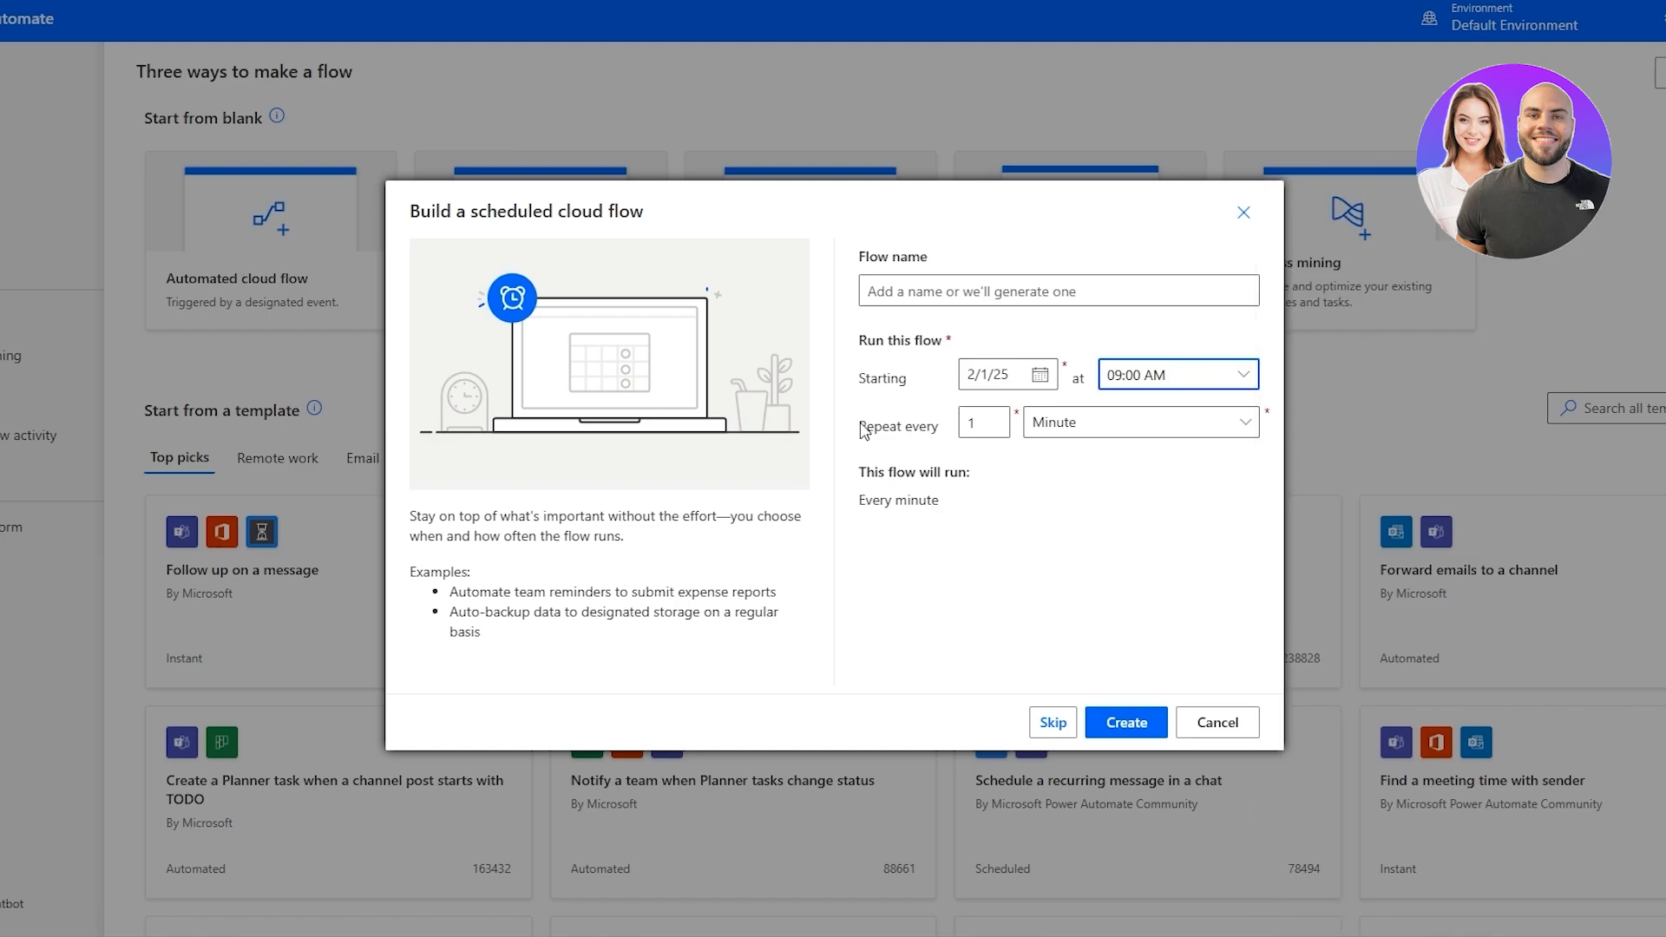
Set the flow's repeat unit to Day and name the flow "Team Meeting".
{"action": "left_click_drag", "start_coordinate": [864, 431], "coordinate": [924, 434]}
{"action": "left_click", "coordinate": [1057, 432]}
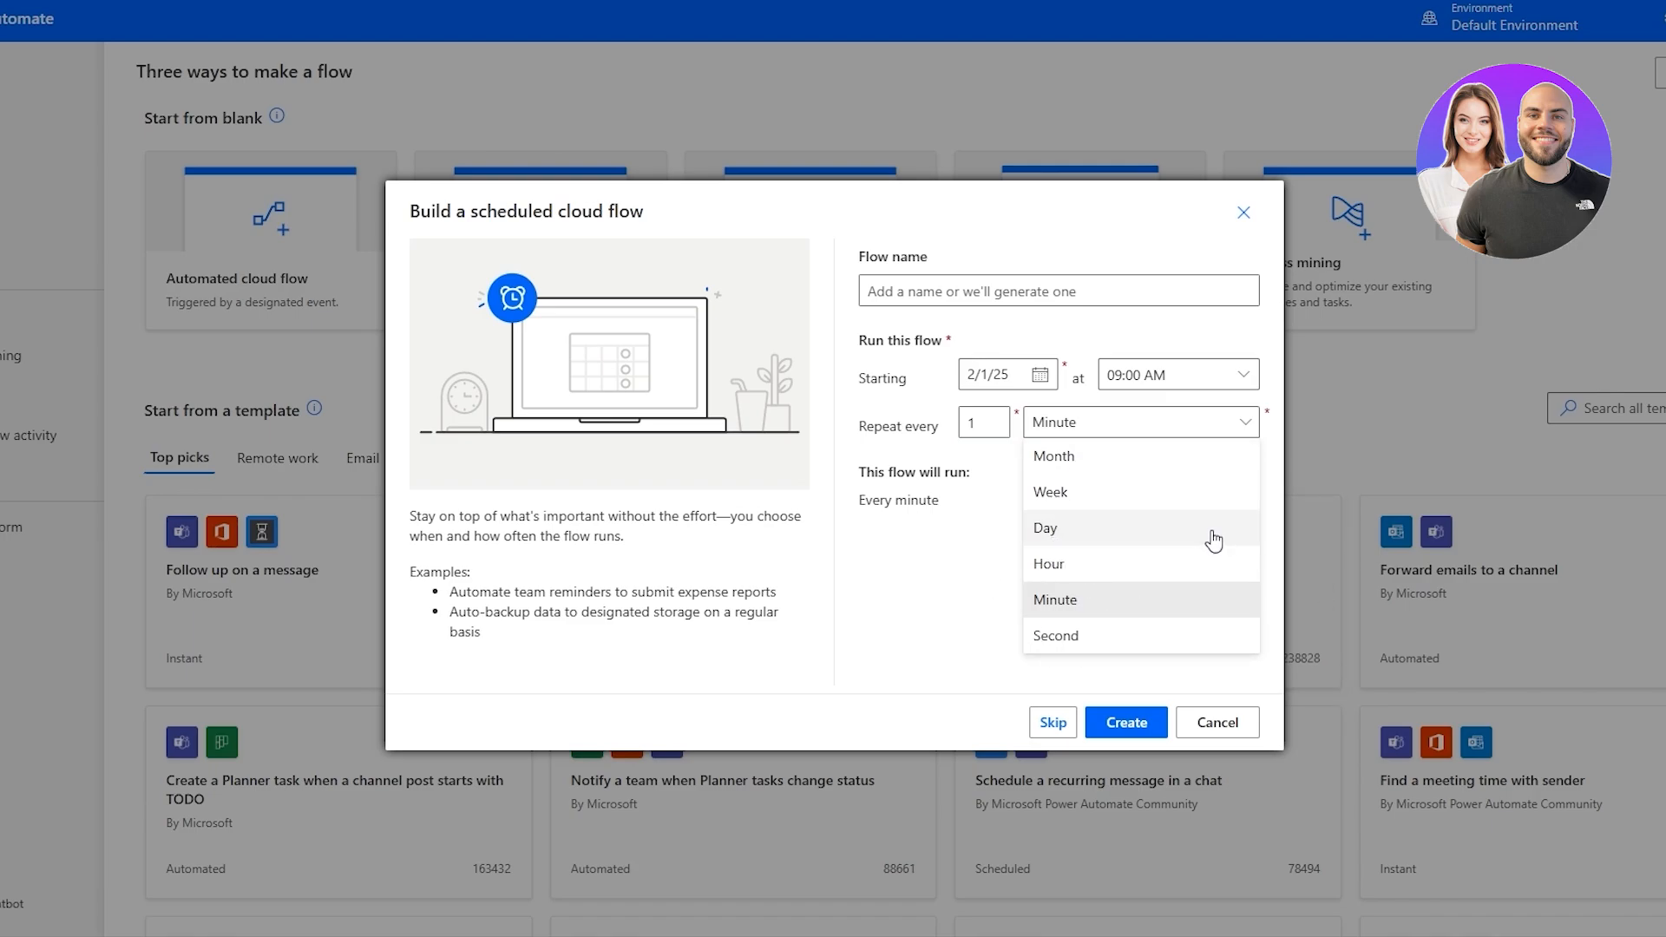
{"action": "left_click", "coordinate": [1070, 540]}
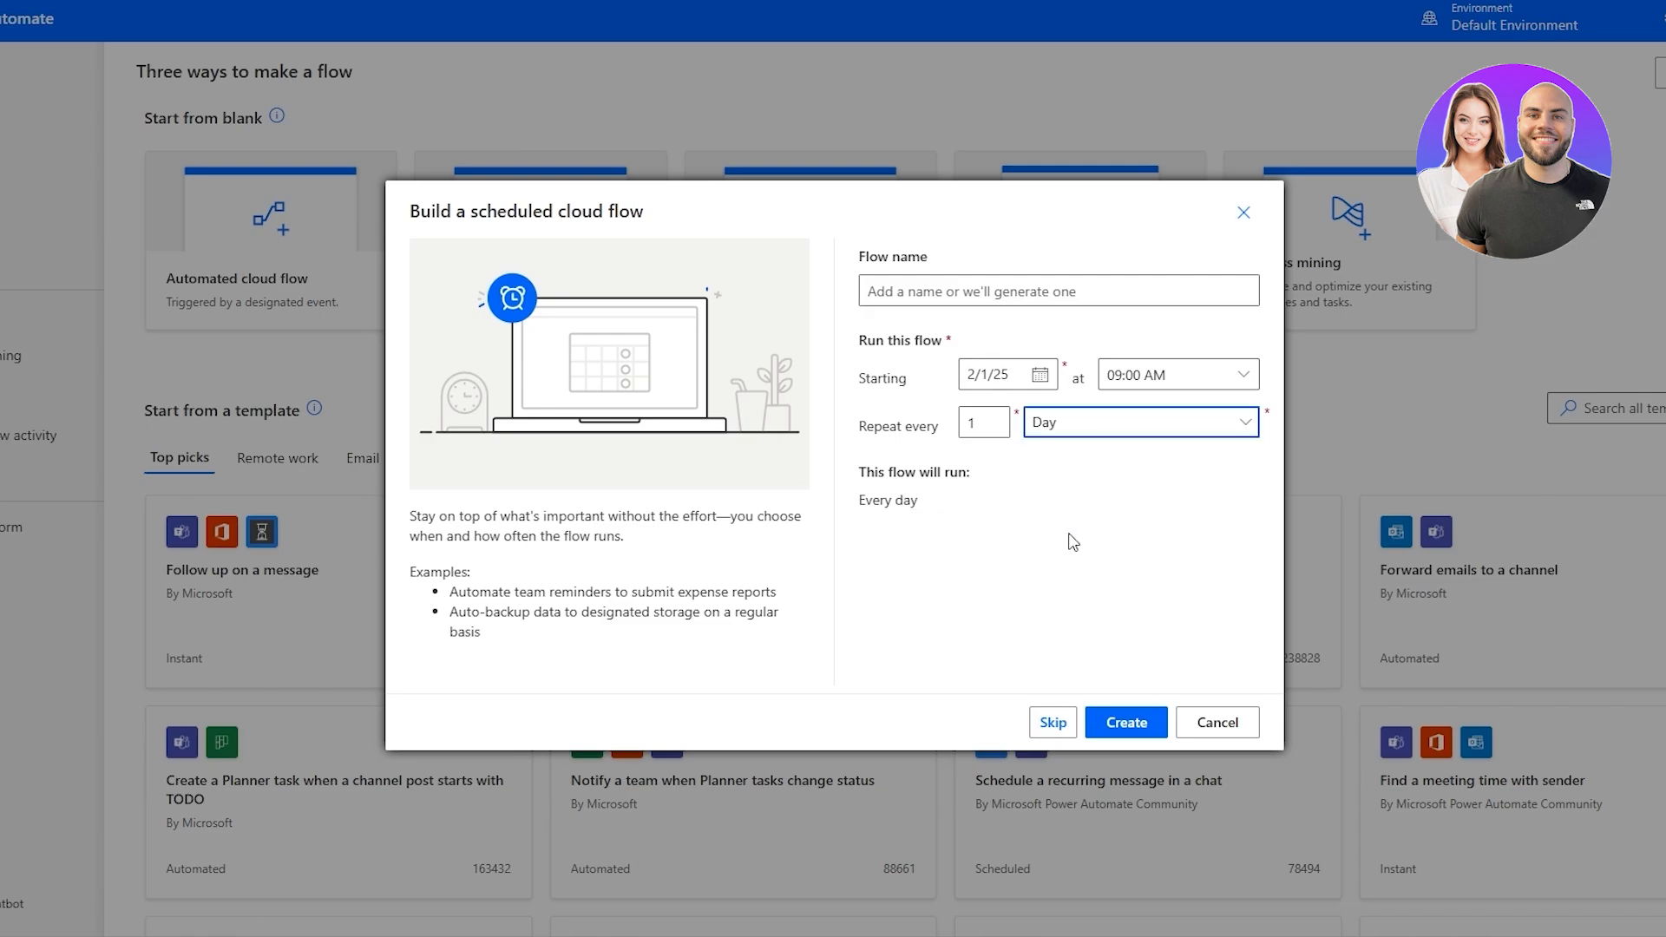
{"action": "left_click_drag", "start_coordinate": [887, 473], "coordinate": [949, 476]}
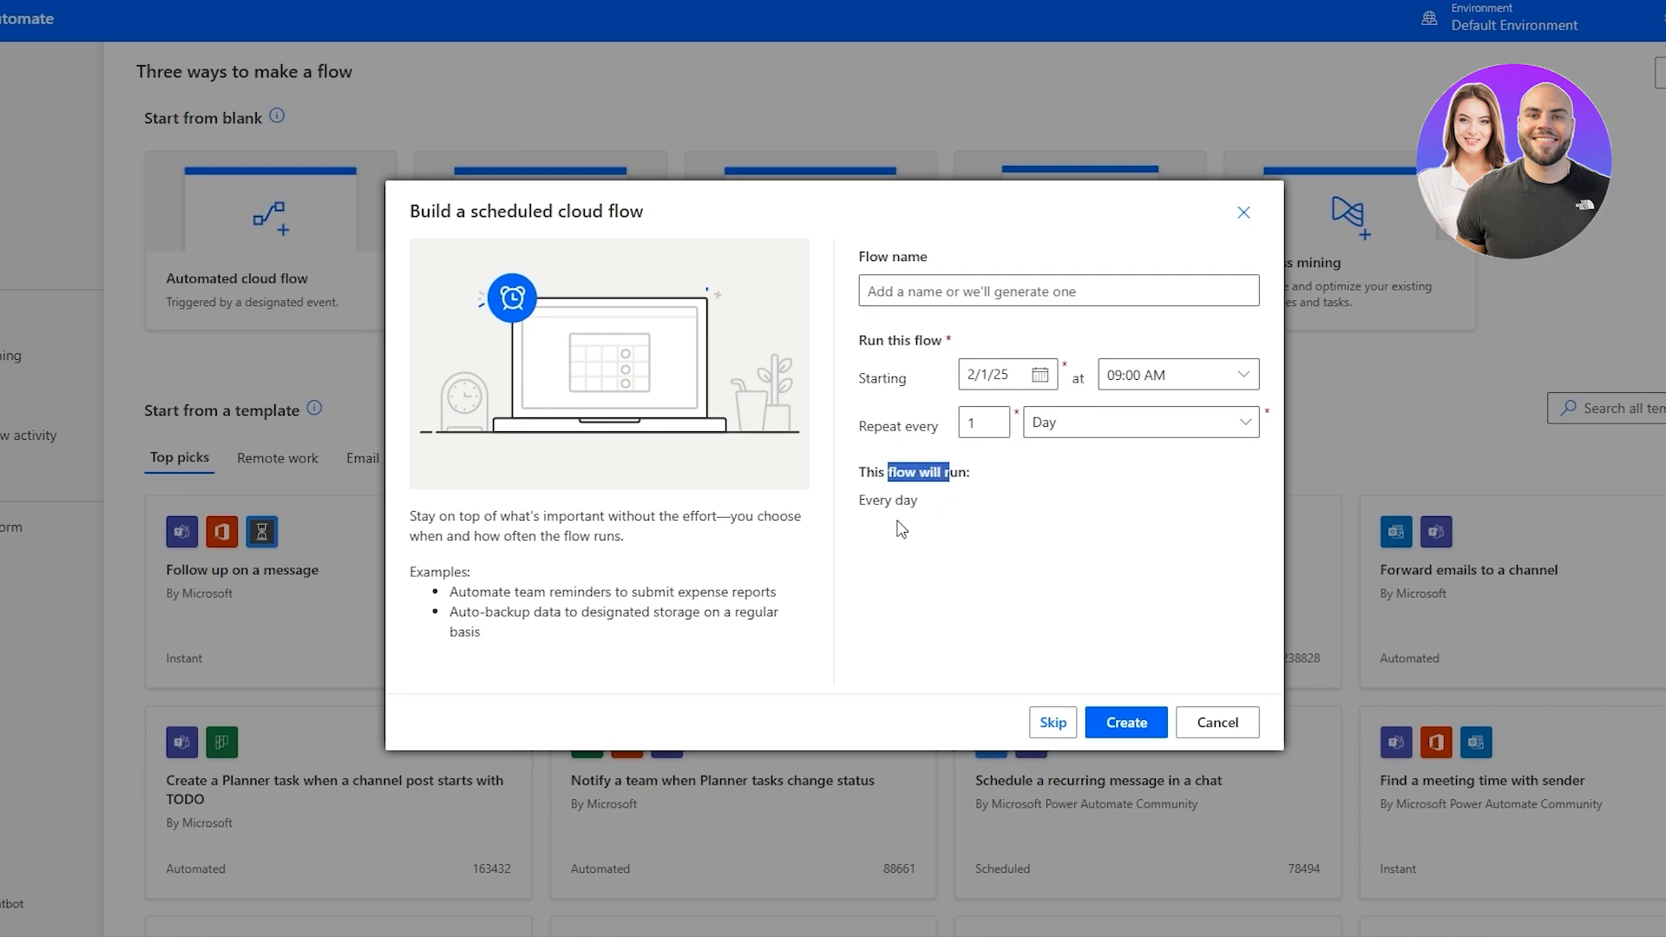
{"action": "left_click", "coordinate": [954, 289]}
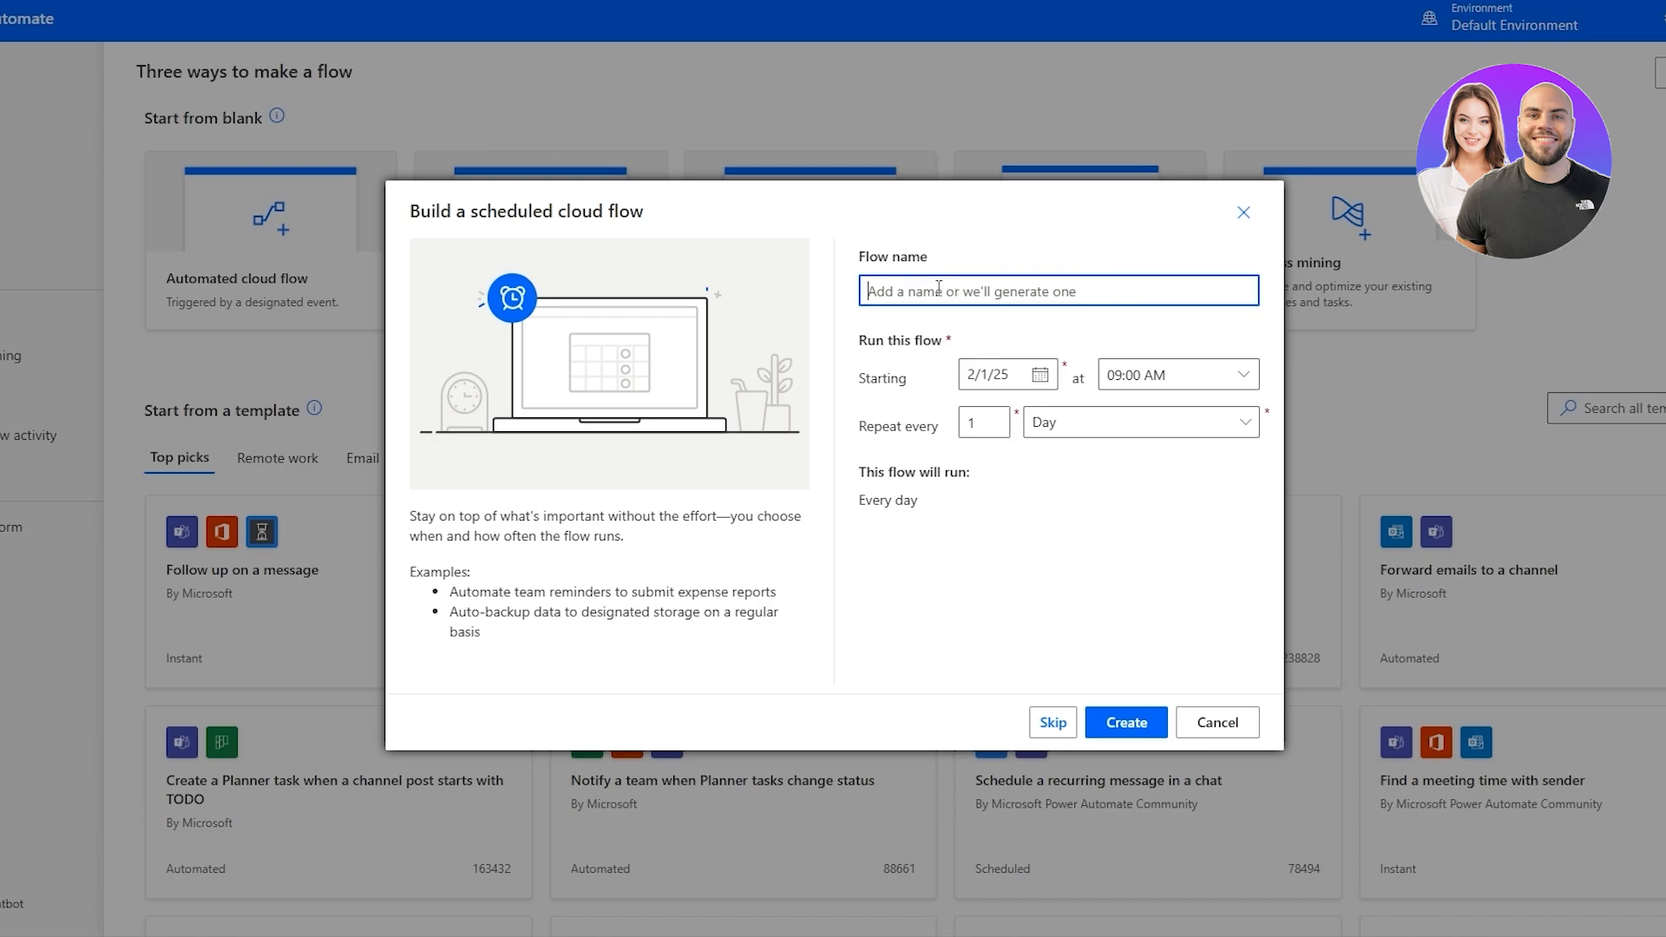
{"action": "type", "text": "Team Meeting"}
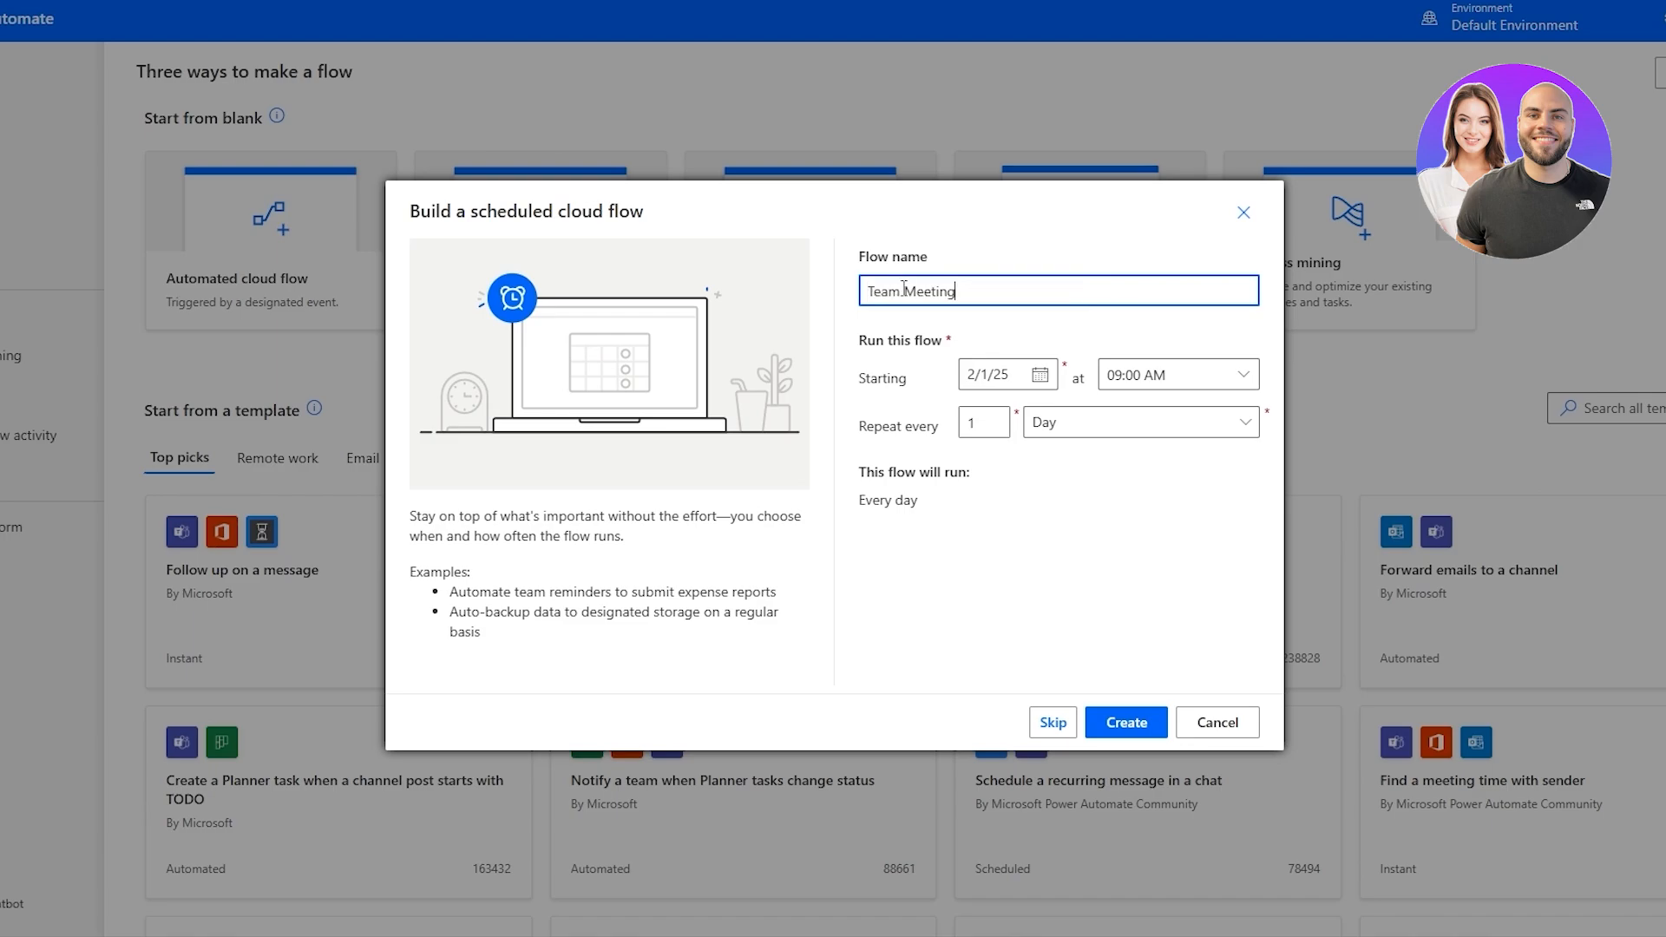
Set the flow to repeat by Week and leave only Friday selected among the run days.
{"action": "left_click", "coordinate": [1086, 434]}
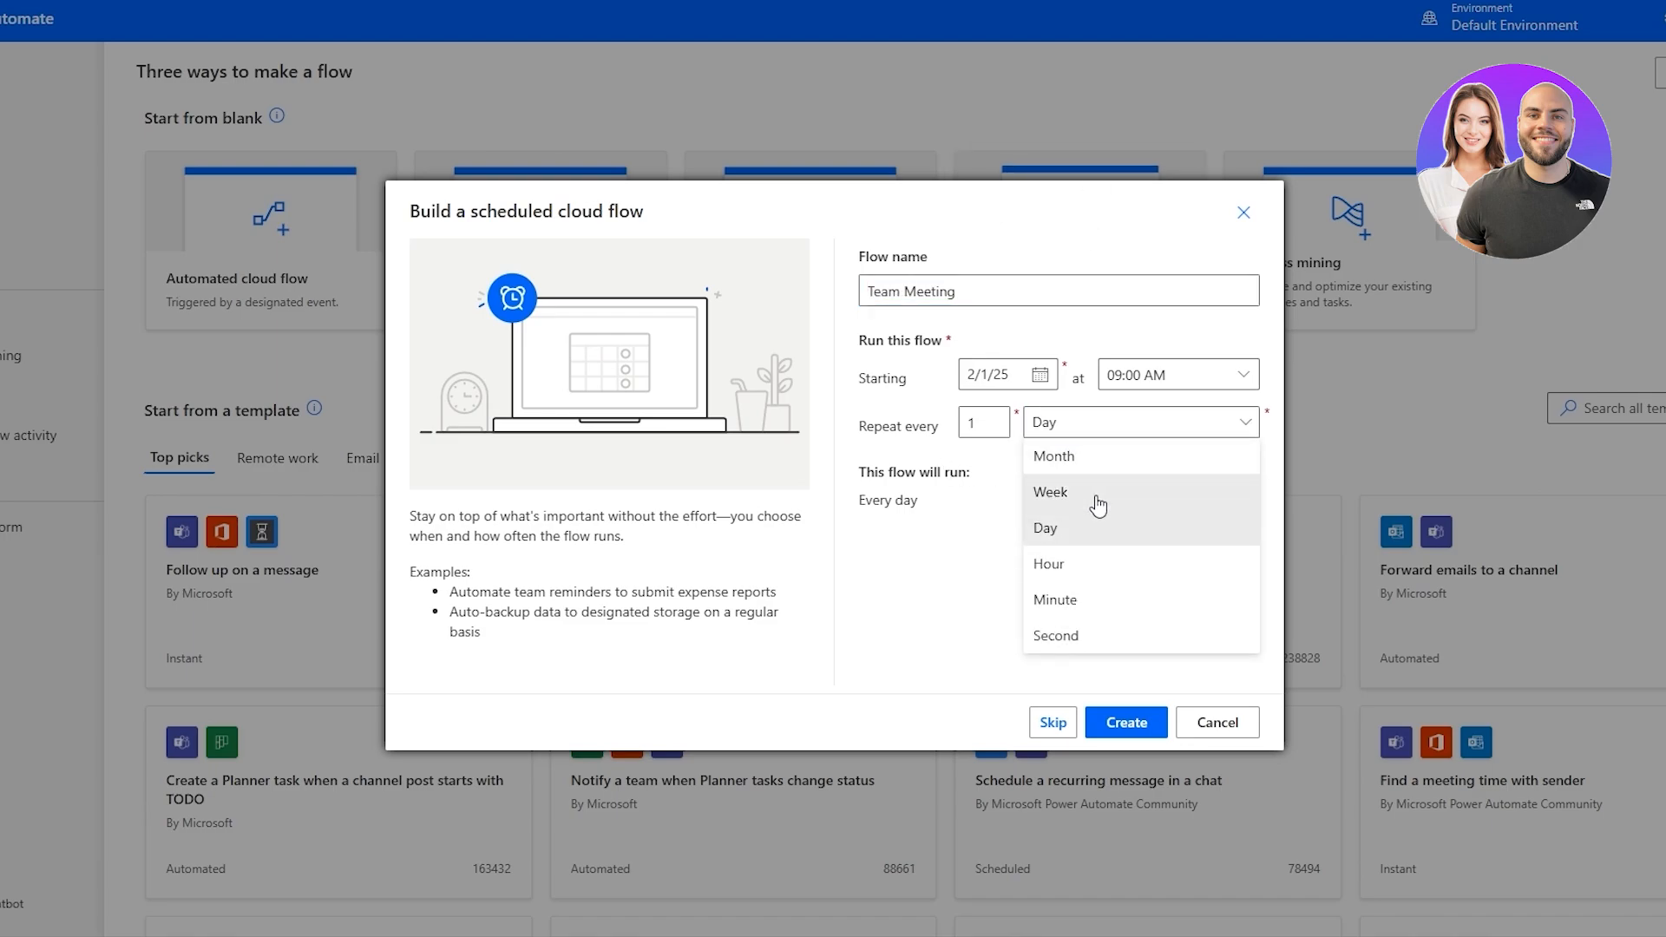
{"action": "left_click", "coordinate": [1102, 492]}
{"action": "left_click", "coordinate": [878, 512]}
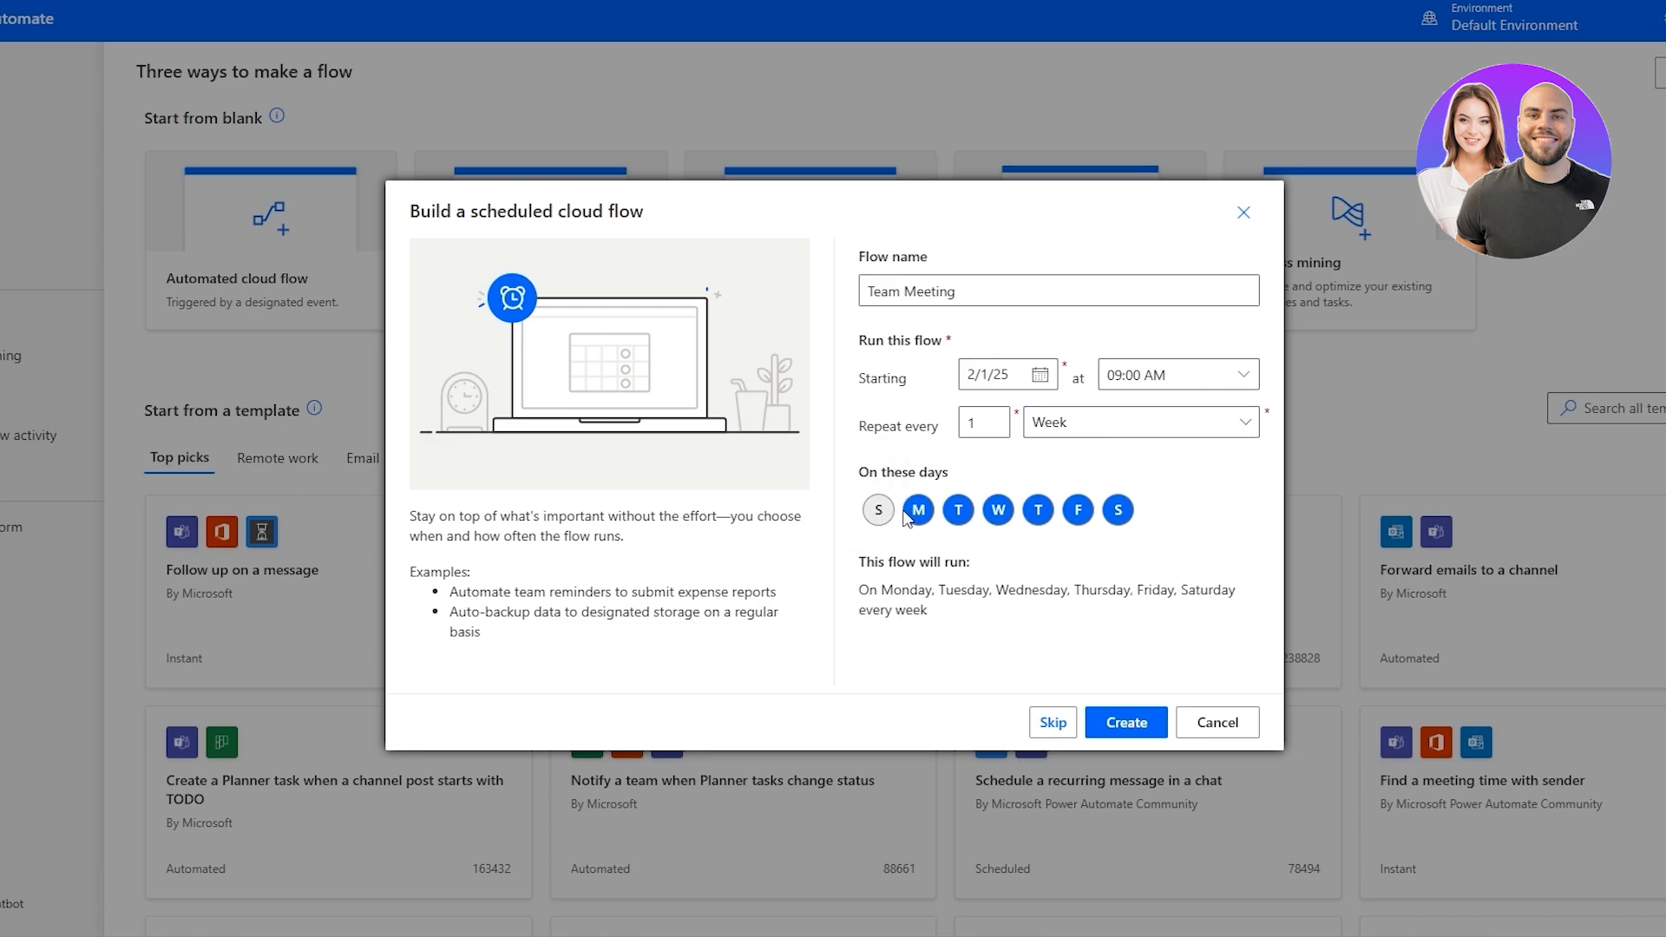
{"action": "left_click", "coordinate": [918, 512]}
{"action": "left_click", "coordinate": [958, 512]}
{"action": "left_click", "coordinate": [998, 511]}
{"action": "left_click", "coordinate": [1050, 518]}
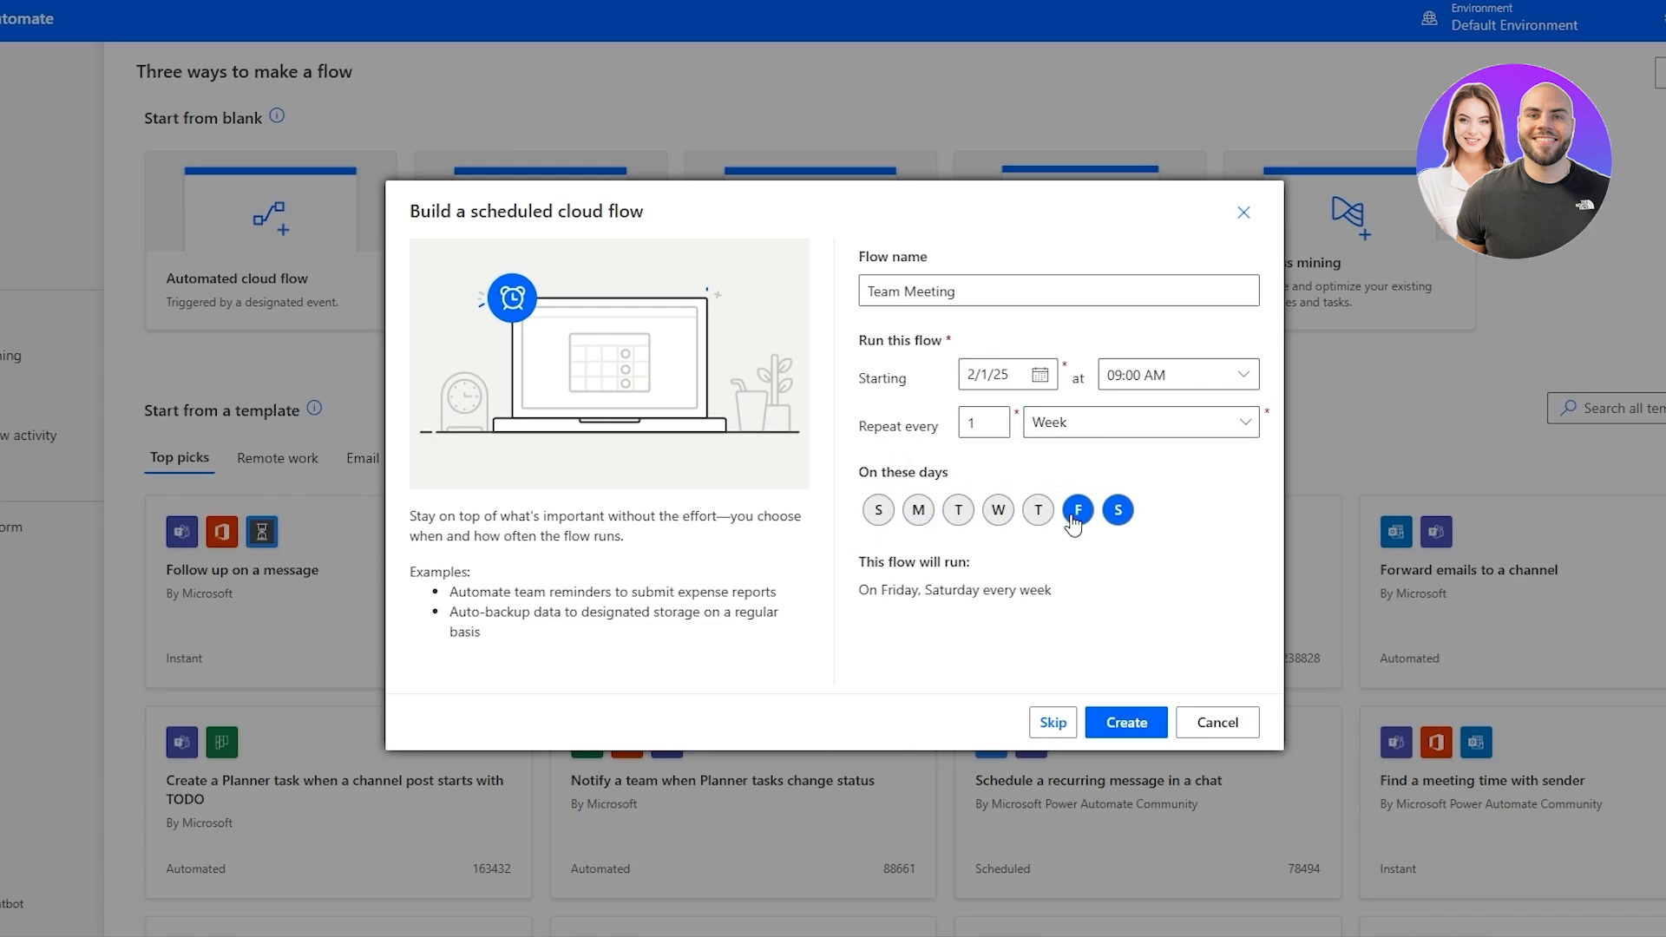
{"action": "left_click", "coordinate": [1117, 512]}
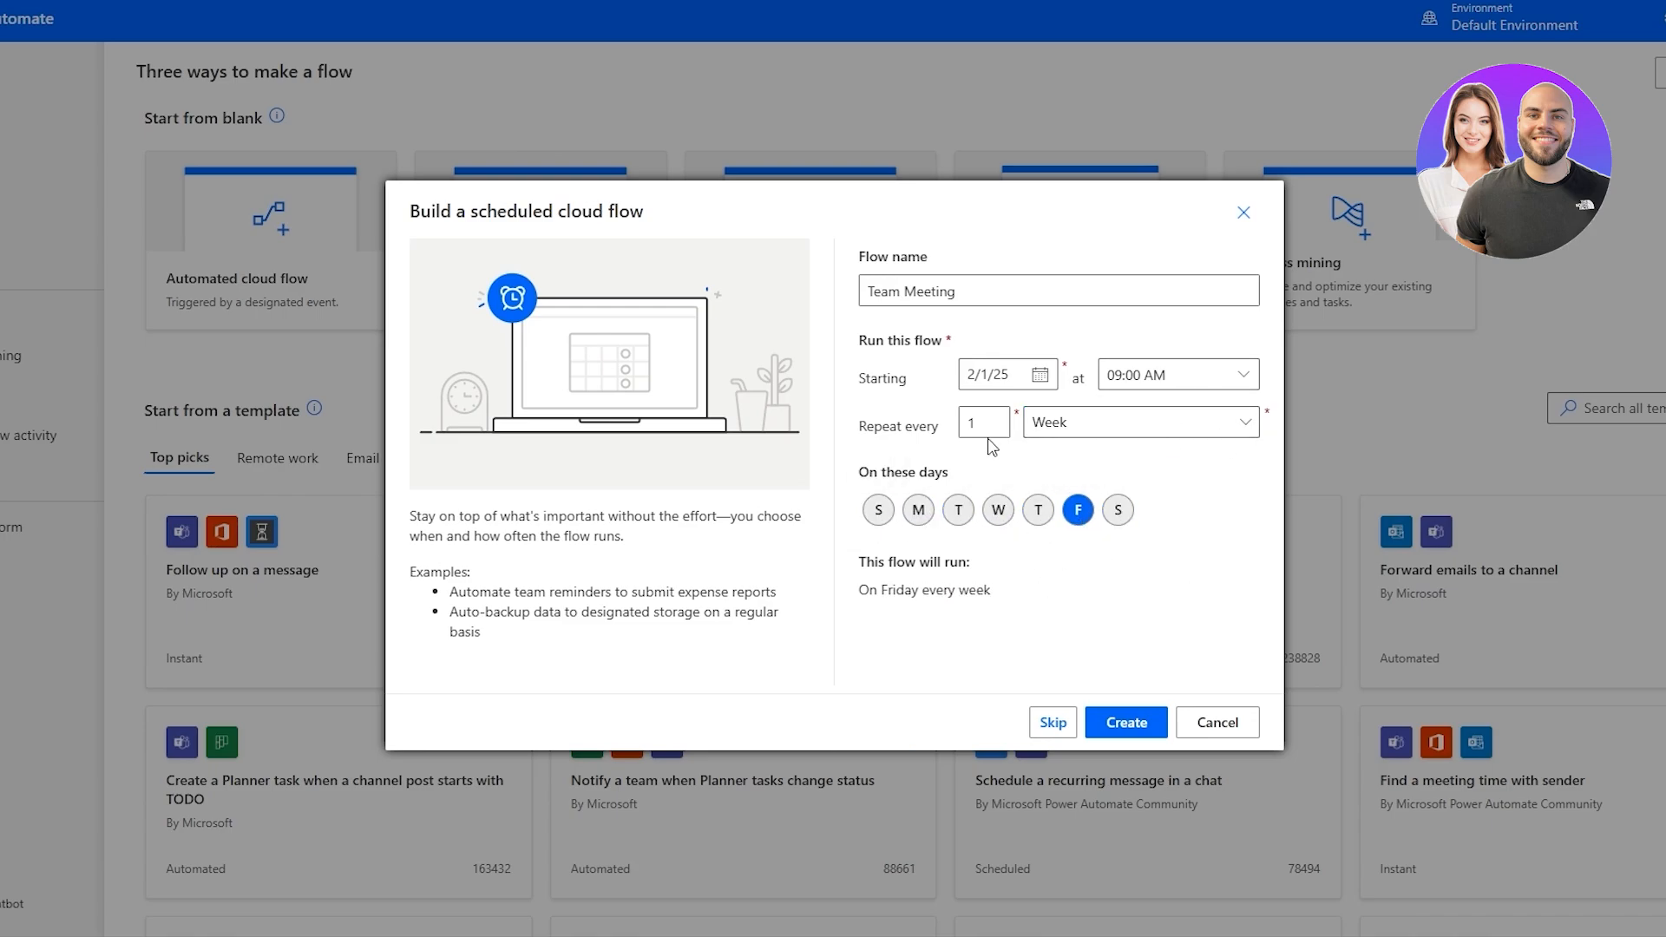
Try a repeat interval of 2 weeks and return it to 1.
{"action": "left_click_drag", "start_coordinate": [887, 429], "coordinate": [919, 434]}
{"action": "left_click", "coordinate": [1080, 452]}
{"action": "left_click_drag", "start_coordinate": [885, 563], "coordinate": [954, 597]}
{"action": "double_click", "coordinate": [984, 423]}
{"action": "type", "text": "2"}
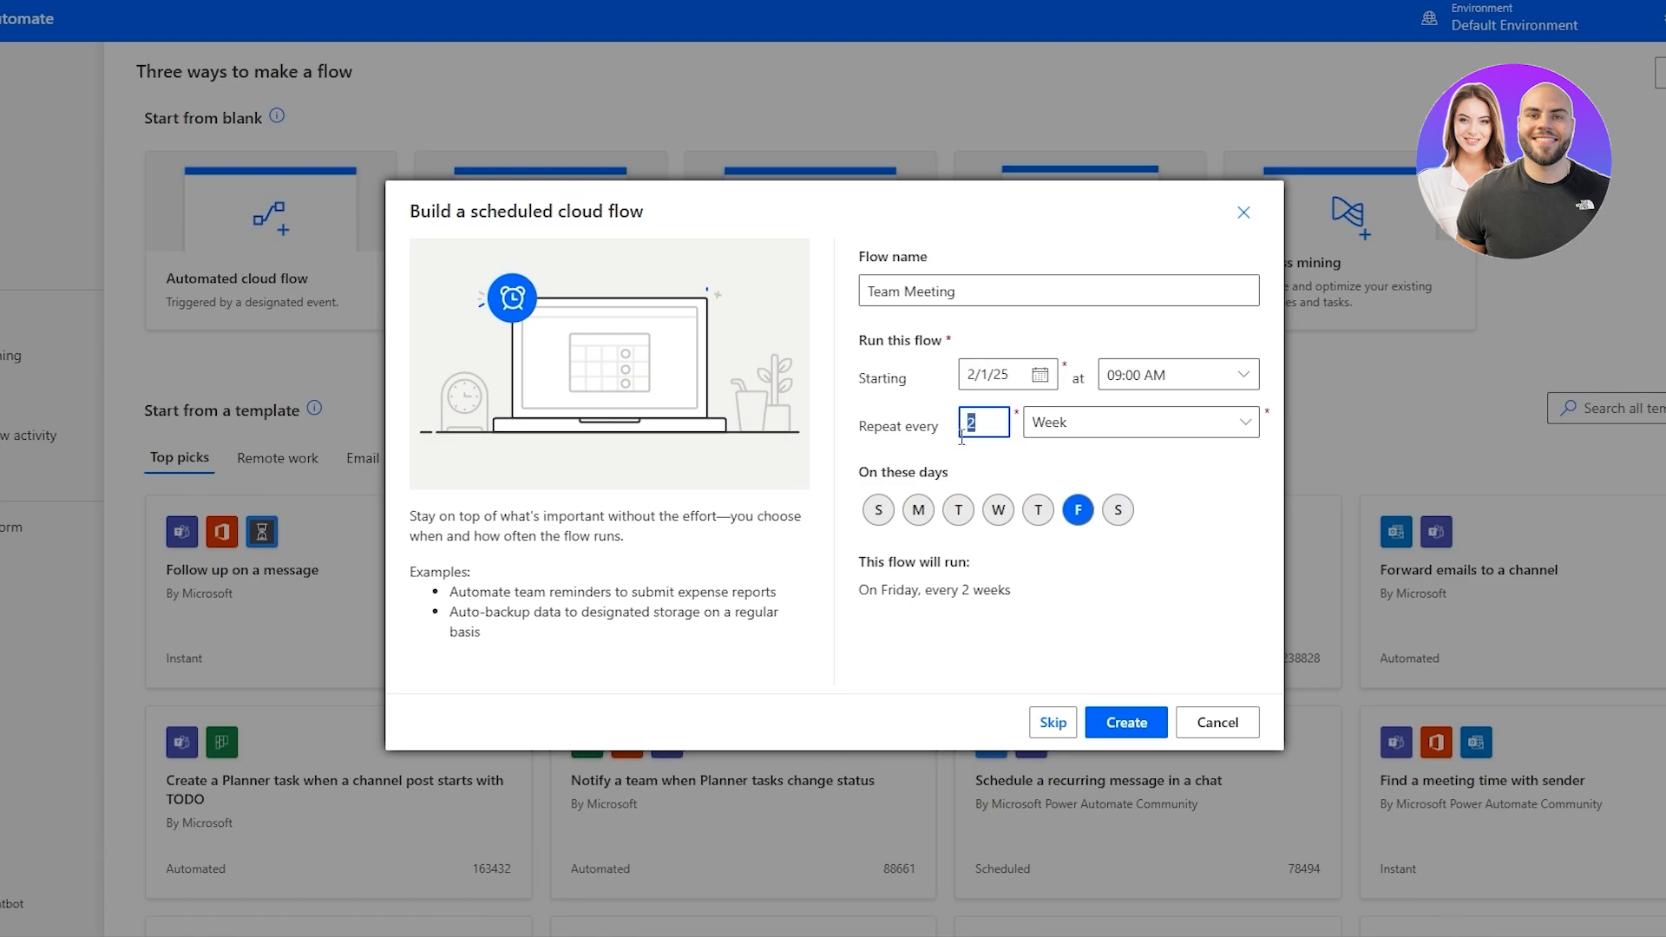
{"action": "type", "text": "1"}
{"action": "left_click", "coordinate": [998, 635]}
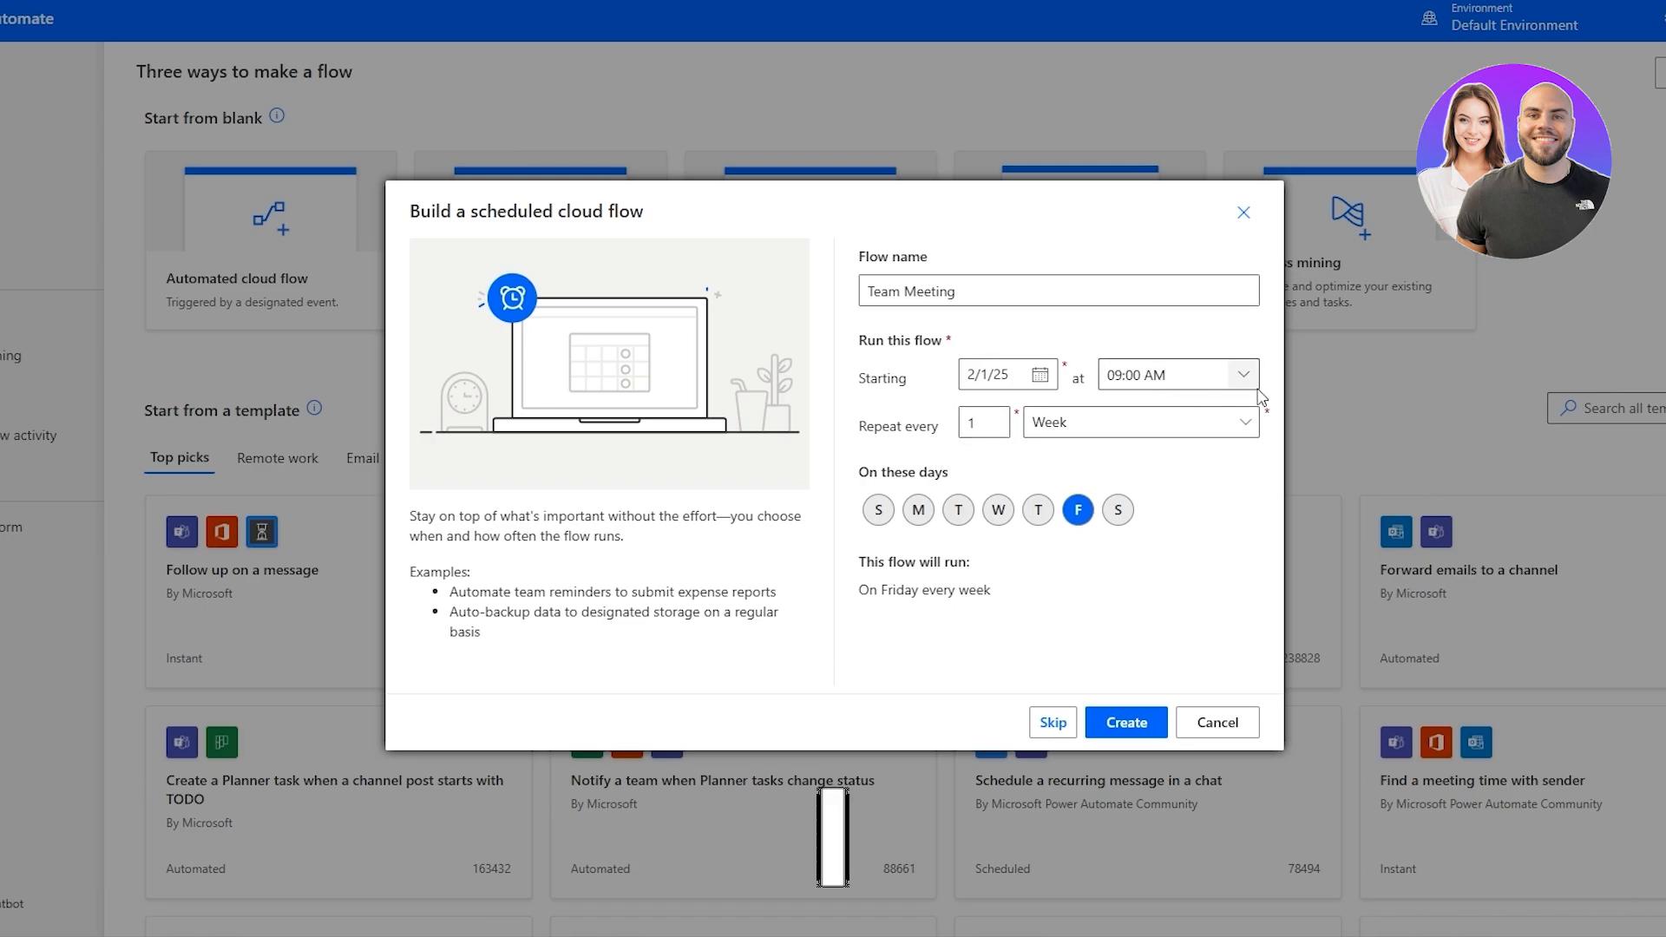
Rename the flow "Weekly Team Meeting" and create it.
{"action": "left_click", "coordinate": [867, 292]}
{"action": "type", "text": "Weekly"}
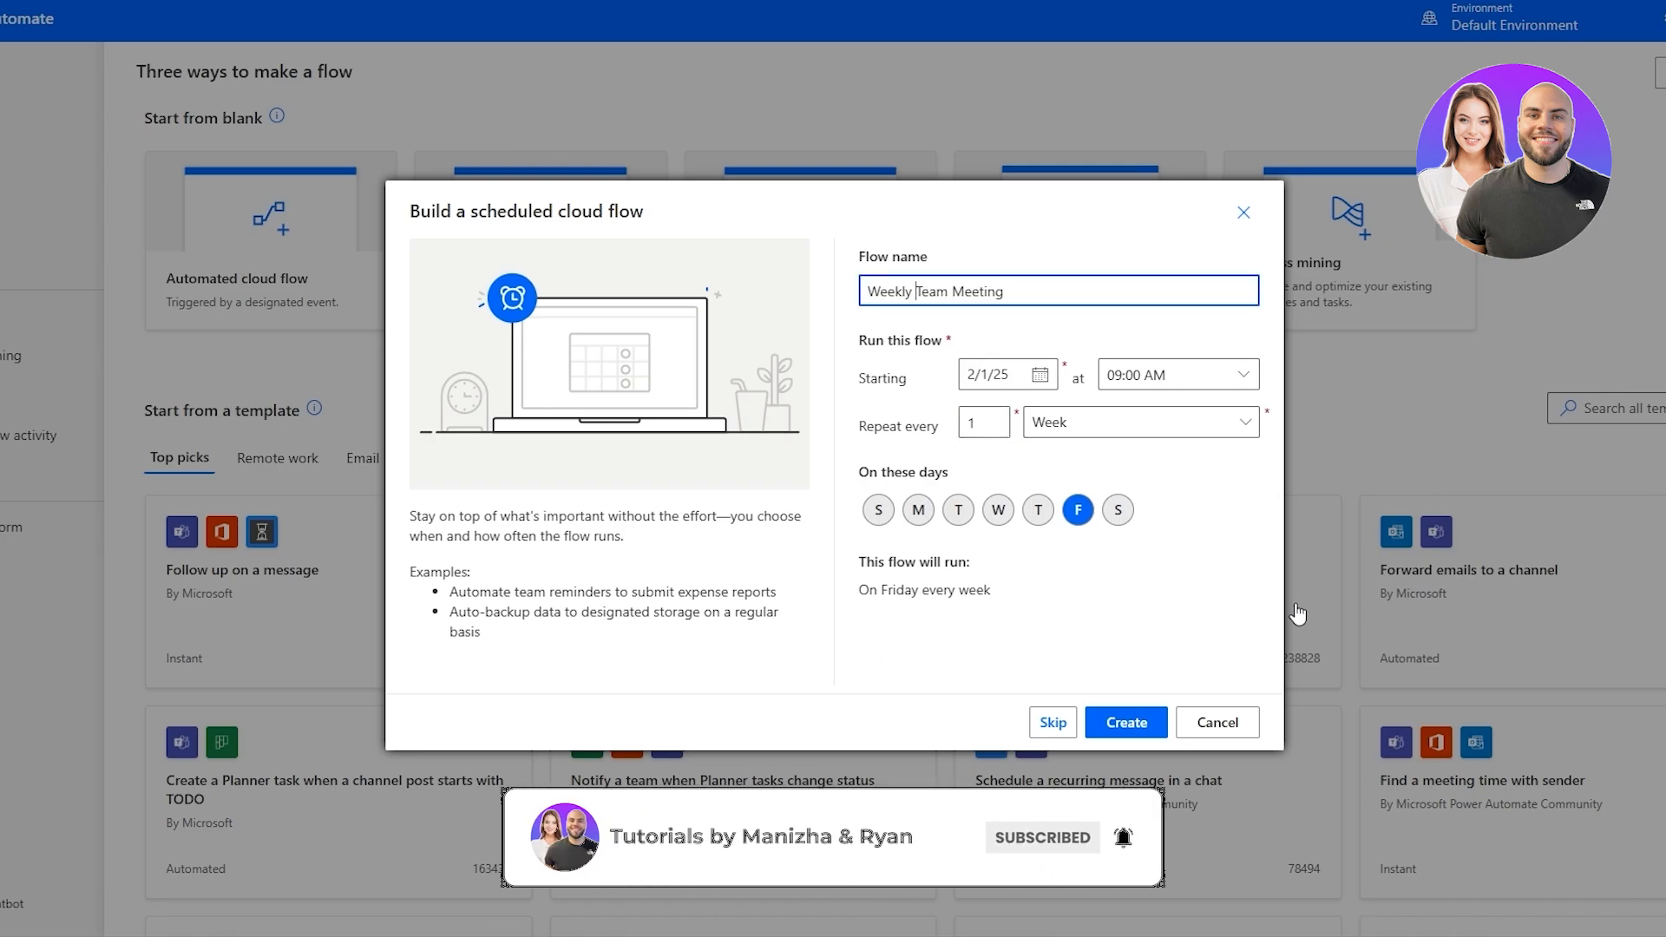
{"action": "left_click", "coordinate": [1123, 733]}
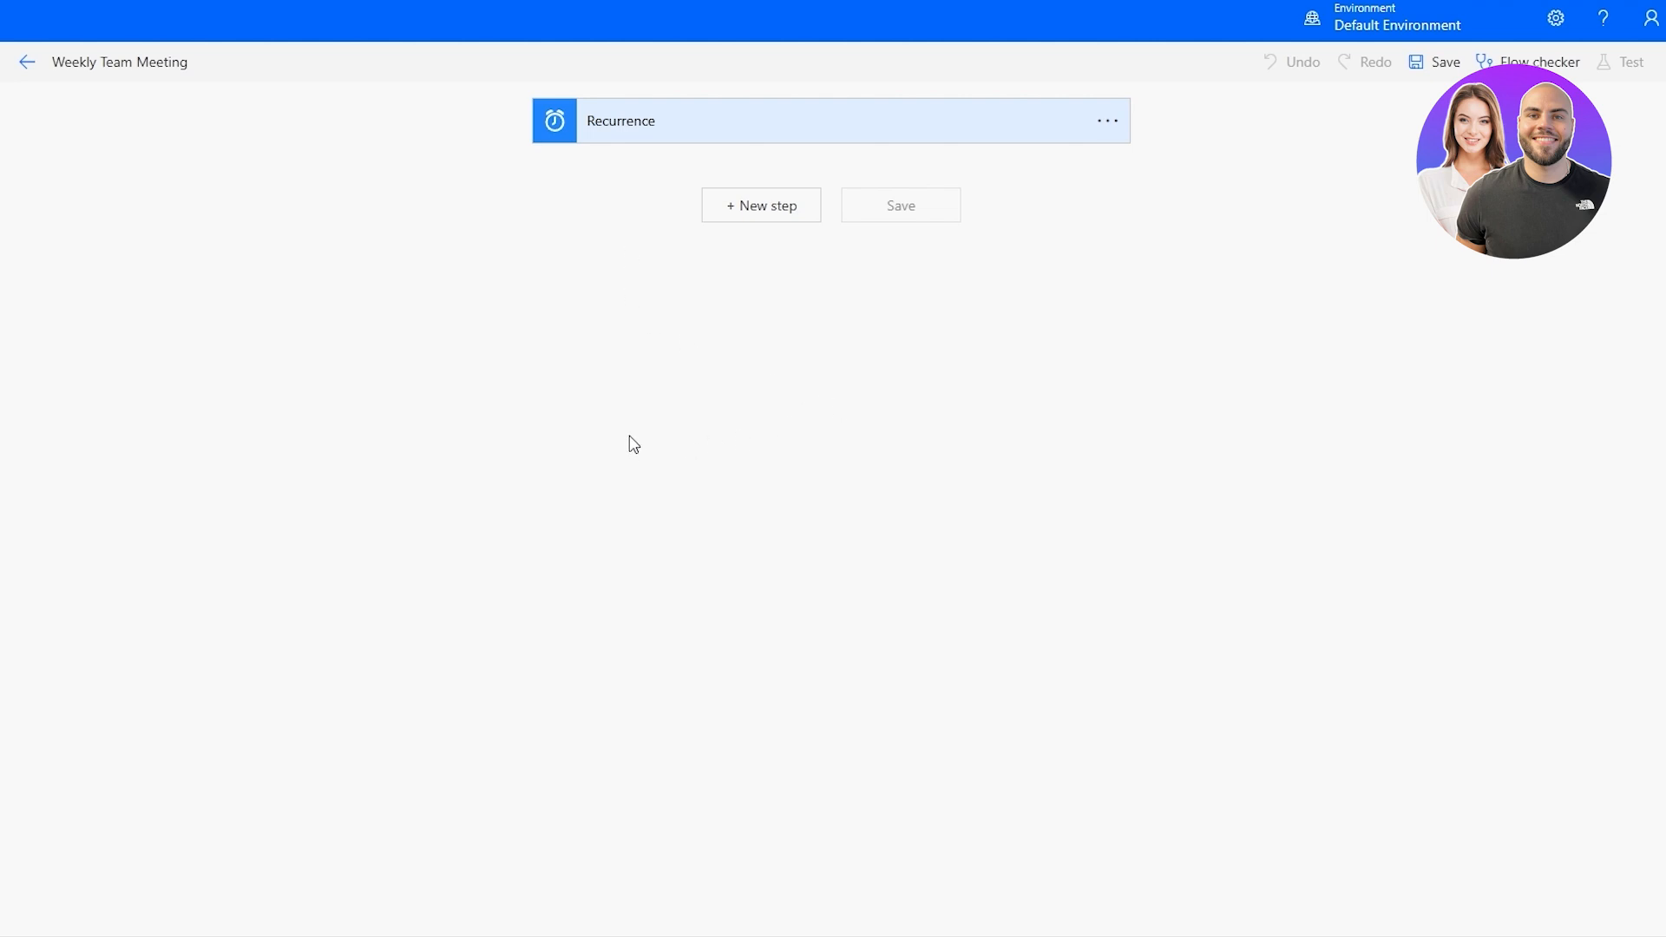
Expand the Recurrence trigger and open its schedule settings to review the interval and frequency.
{"action": "left_click", "coordinate": [649, 138]}
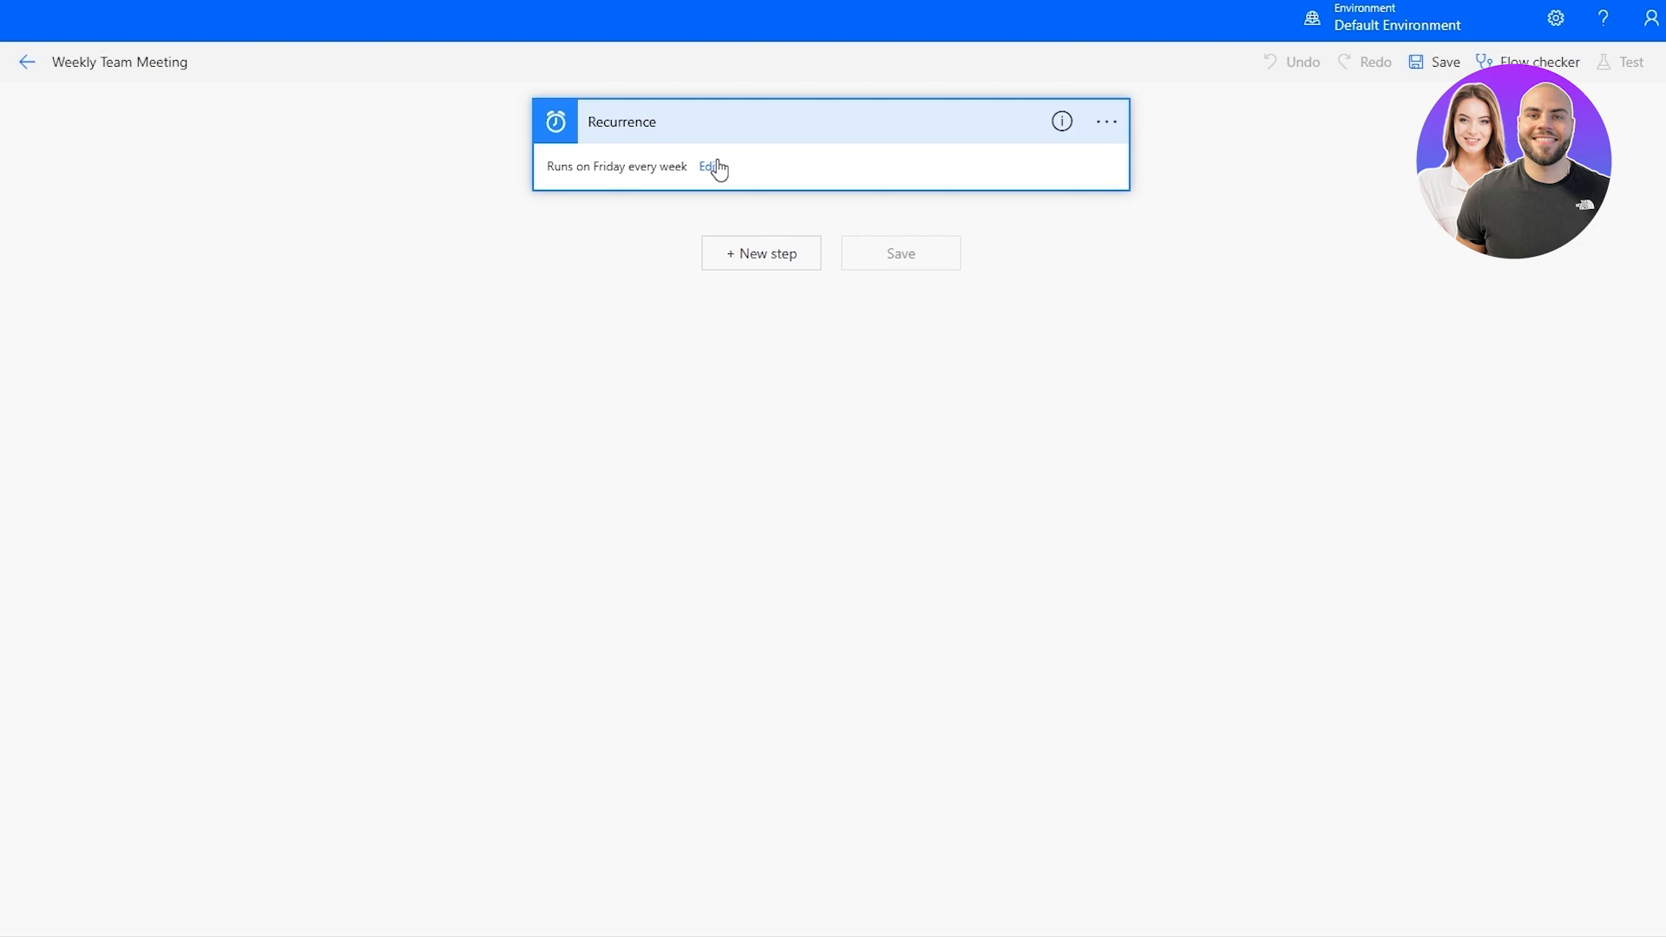
{"action": "left_click", "coordinate": [1143, 246]}
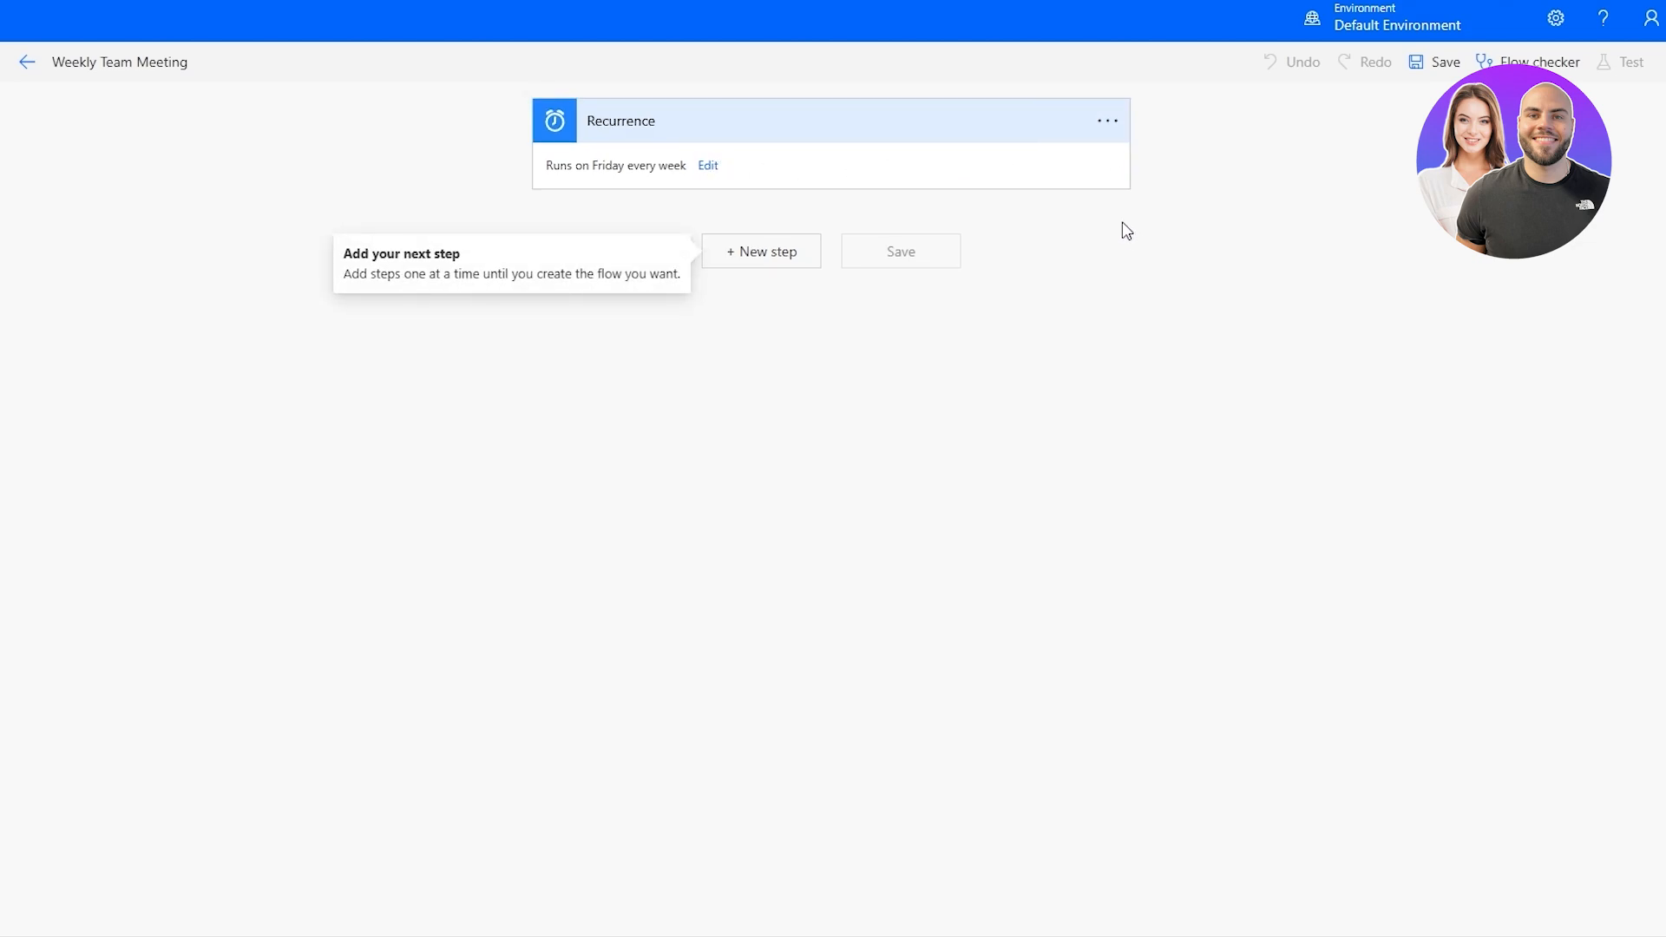
{"action": "left_click", "coordinate": [725, 125]}
{"action": "left_click", "coordinate": [732, 123]}
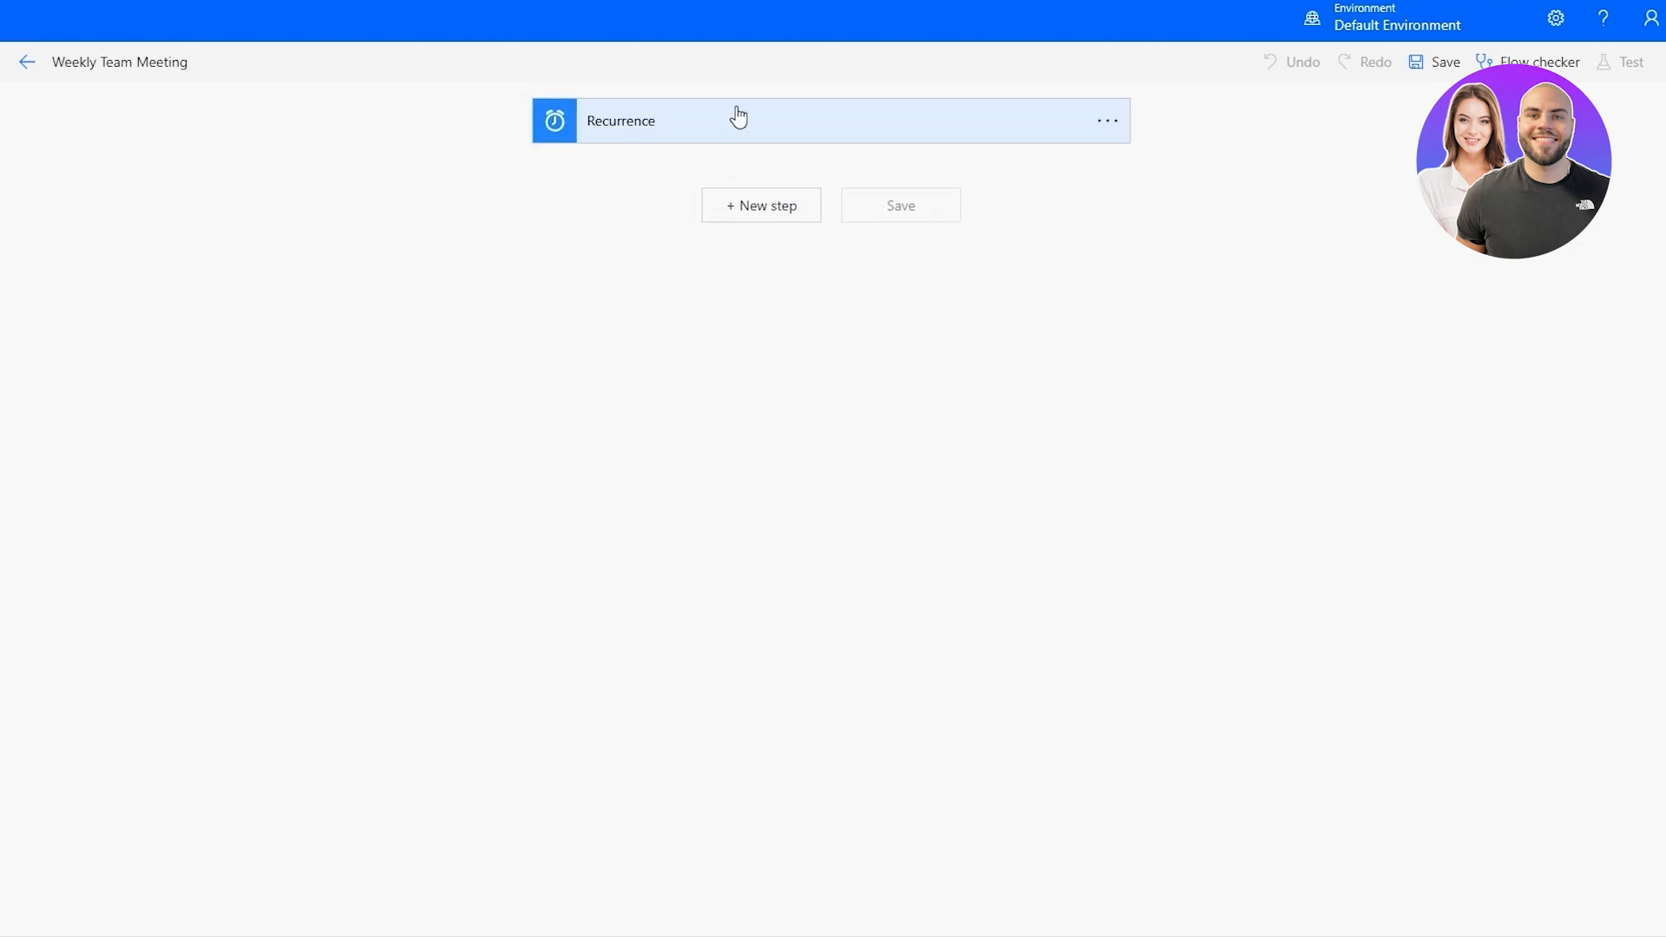
{"action": "left_click", "coordinate": [735, 111]}
{"action": "left_click", "coordinate": [702, 169]}
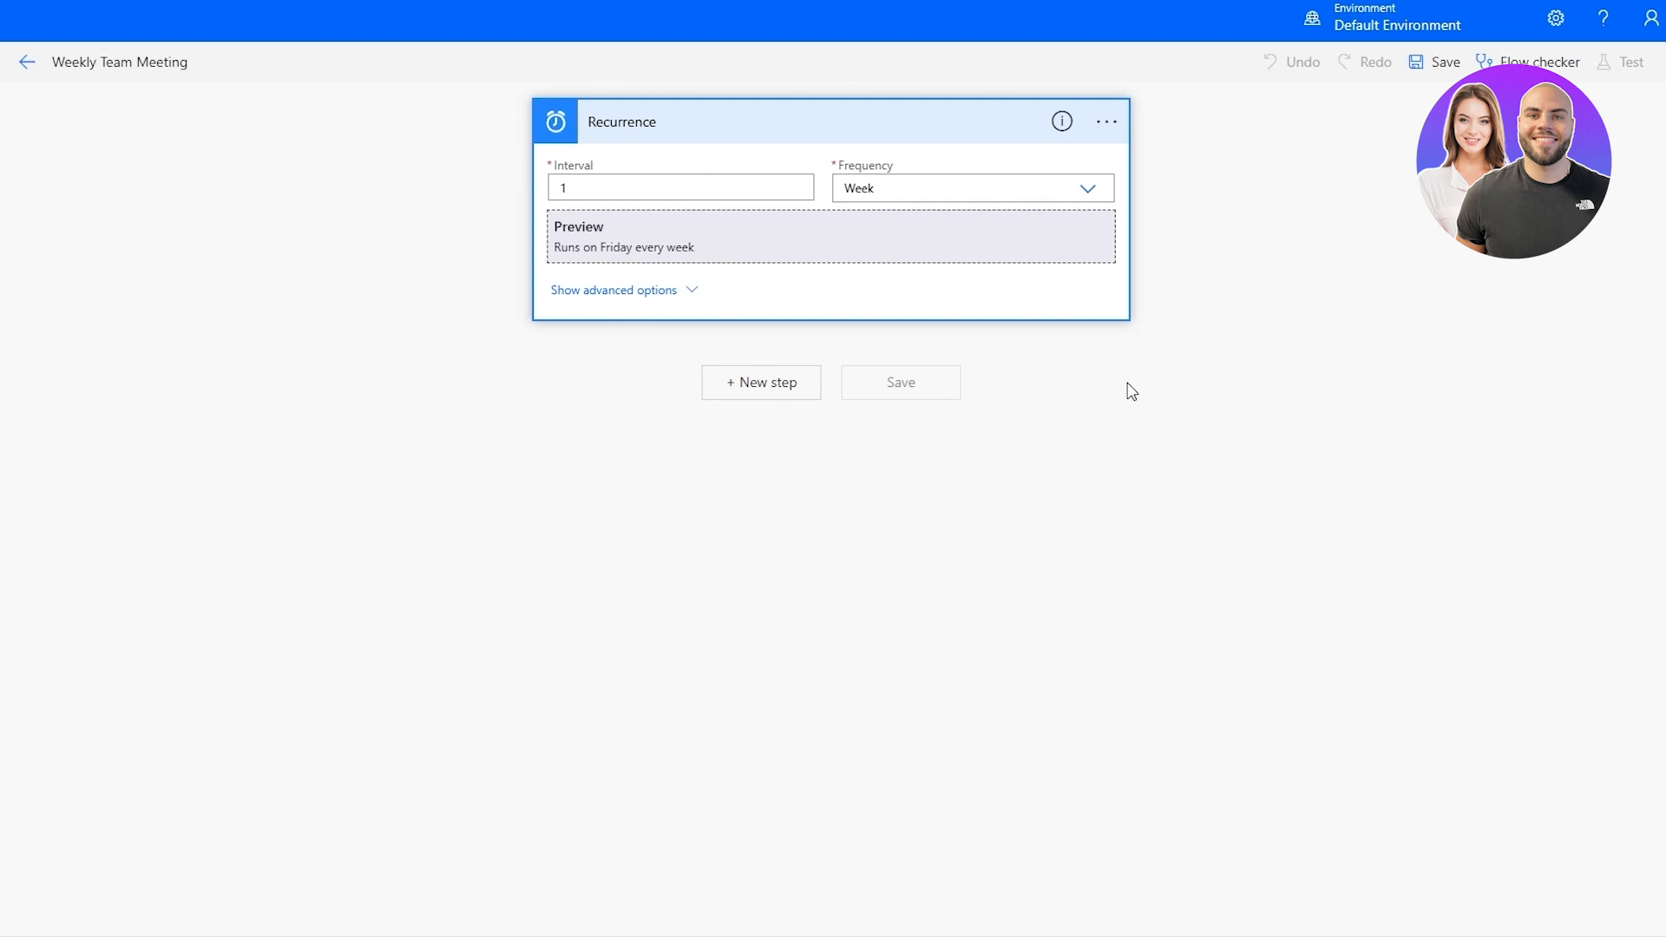
{"action": "left_click", "coordinate": [1047, 439]}
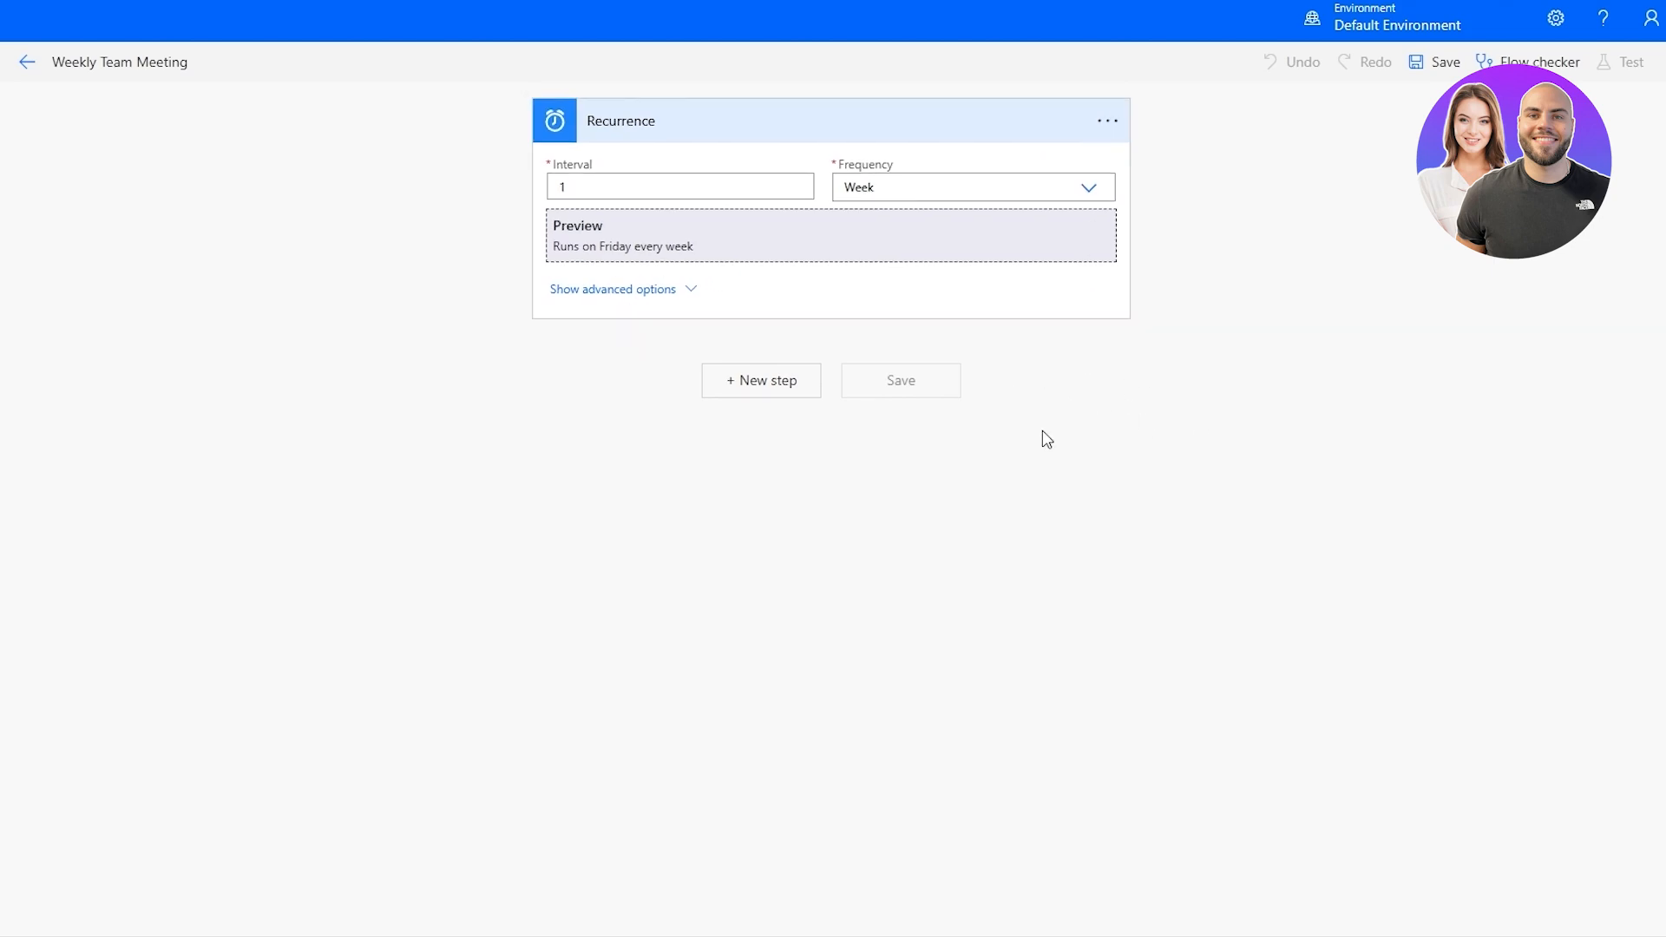
Add a new step after the Recurrence trigger and look through the available actions and triggers.
{"action": "left_click", "coordinate": [734, 397]}
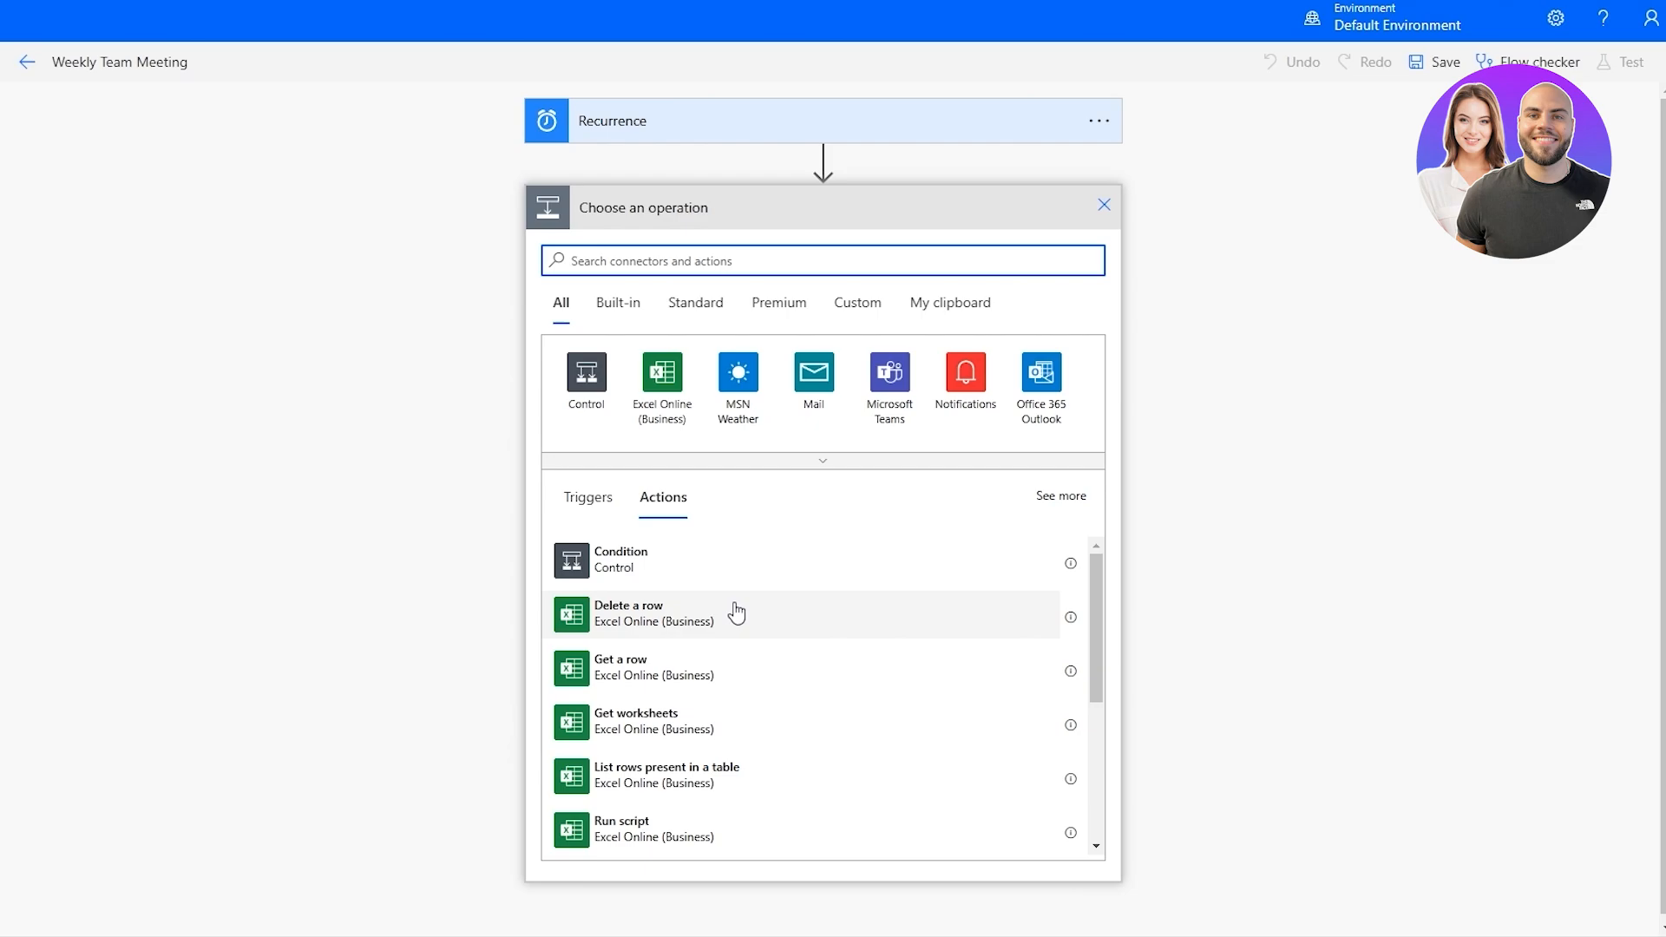
{"action": "scroll", "coordinate": [695, 633], "scroll_direction": "down", "scroll_amount": 3}
{"action": "left_click", "coordinate": [586, 497]}
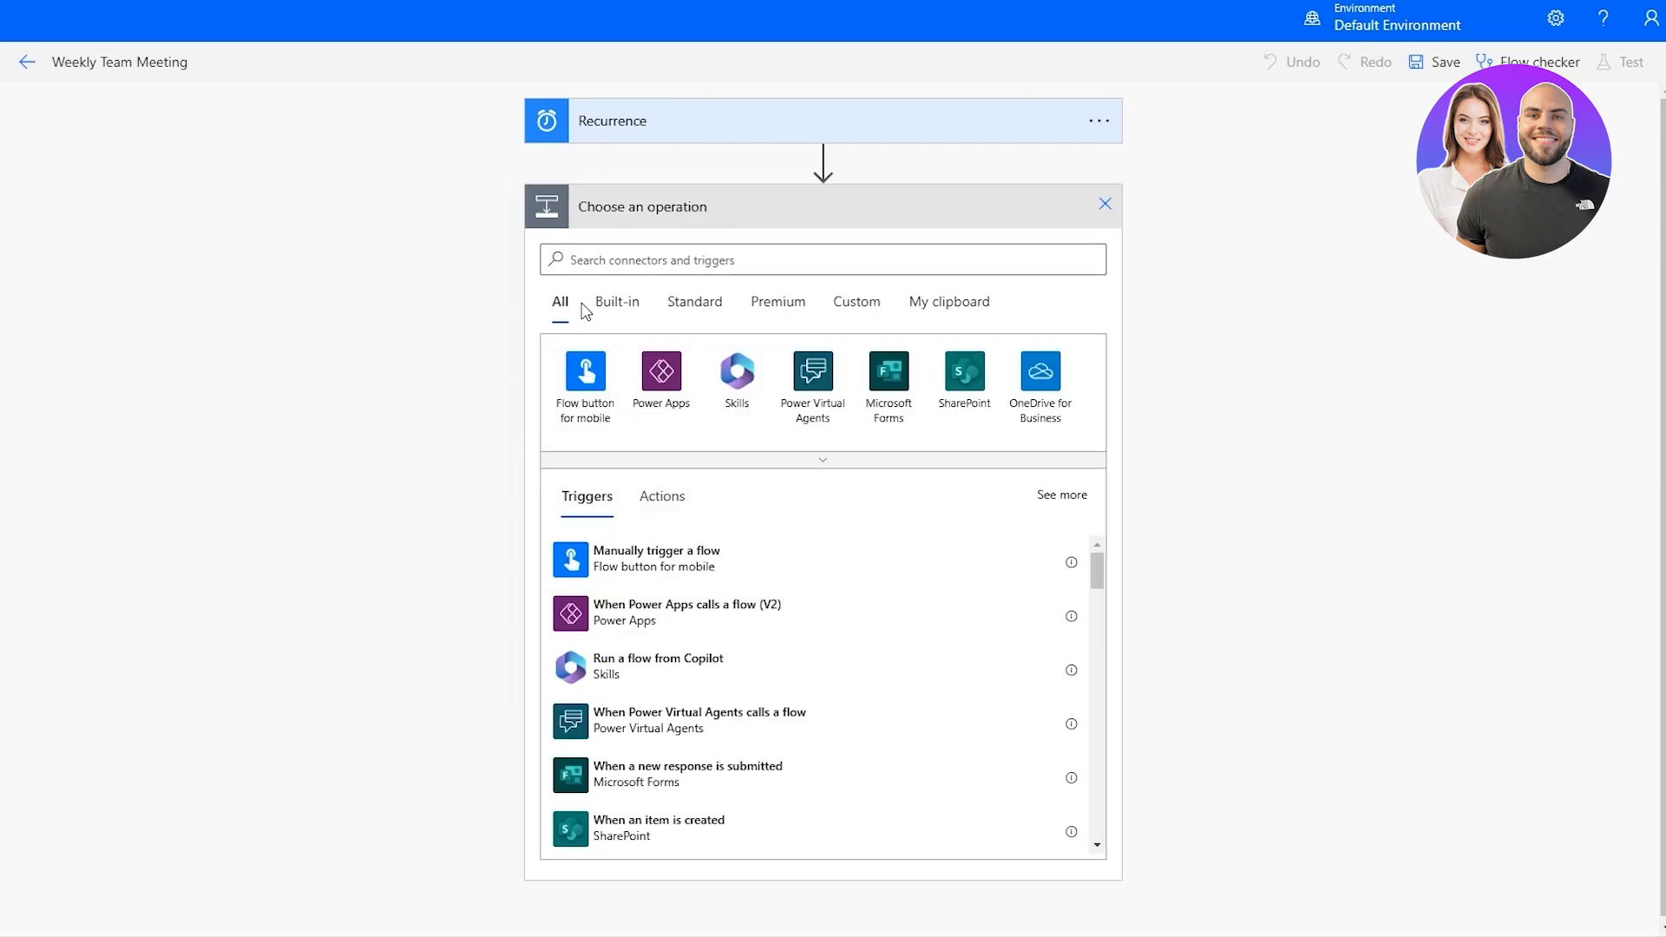
{"action": "scroll", "coordinate": [711, 625], "scroll_direction": "down", "scroll_amount": 5}
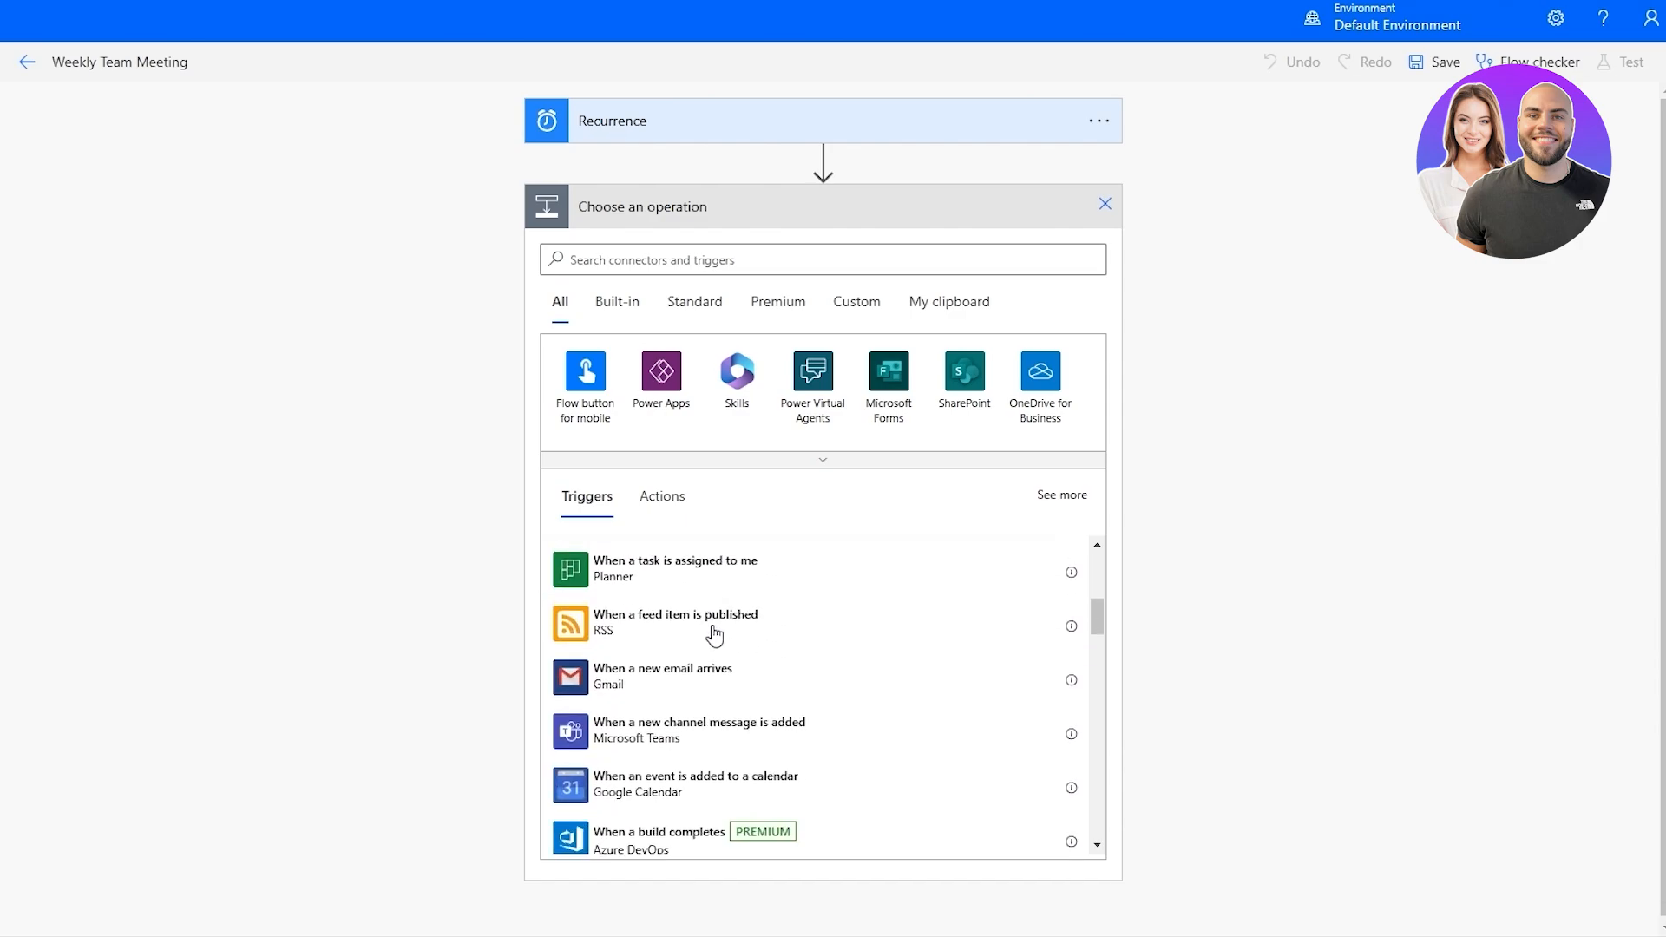
Search the operations for "outl" and examine the matching triggers.
{"action": "left_click", "coordinate": [692, 265]}
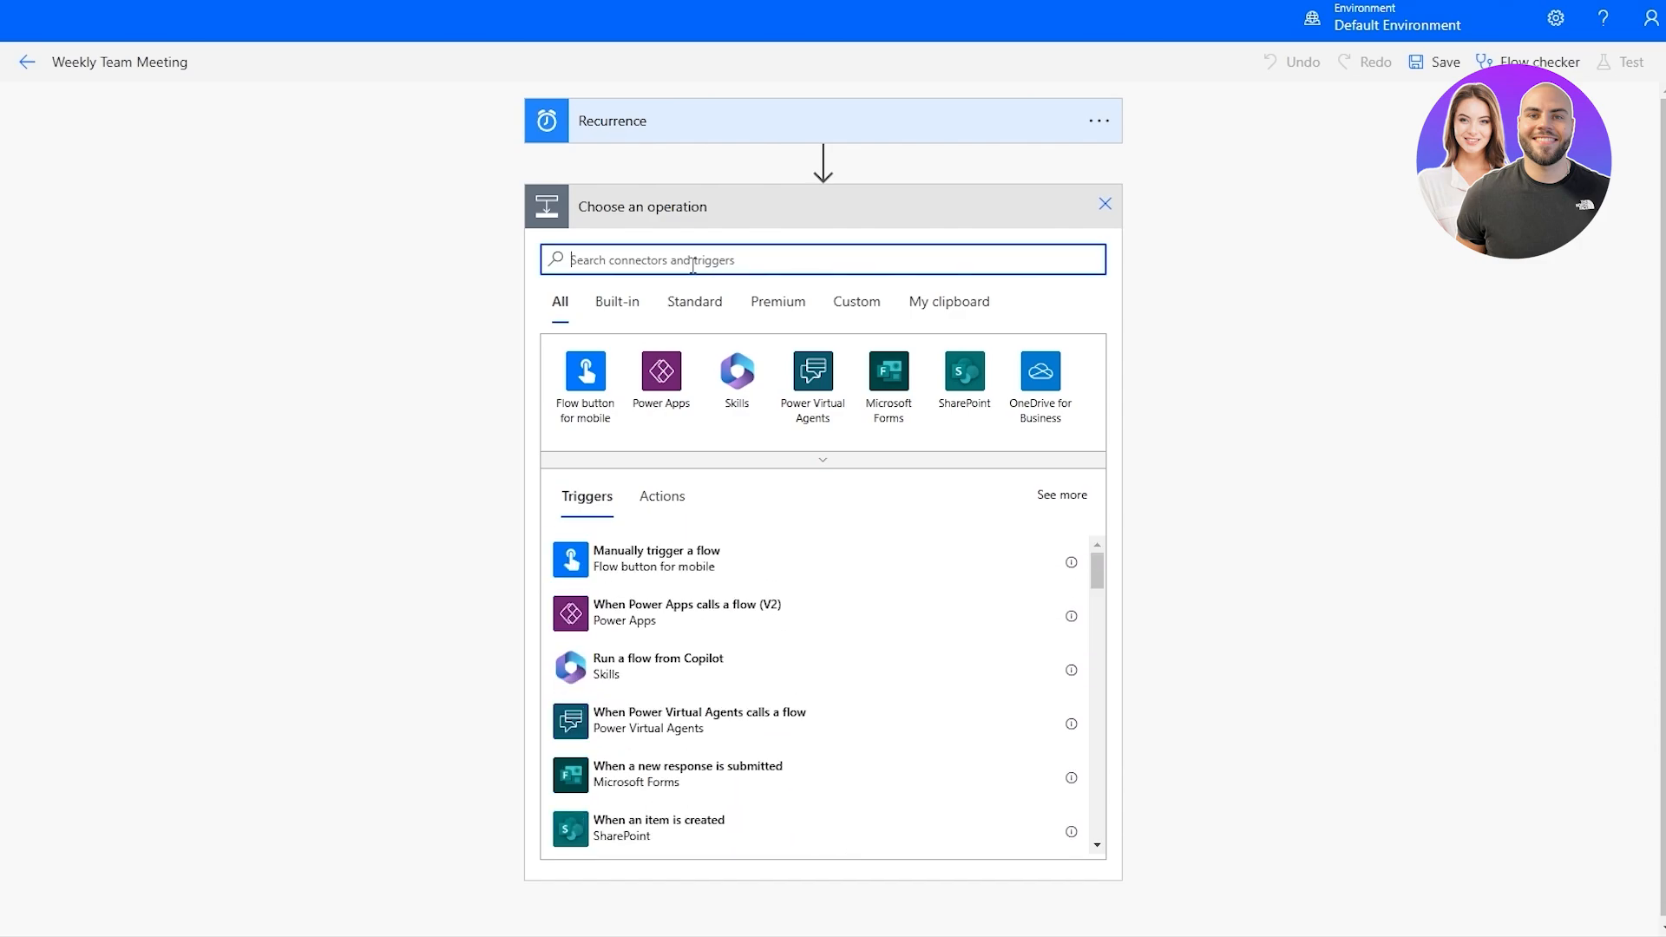
{"action": "type", "text": "outl"}
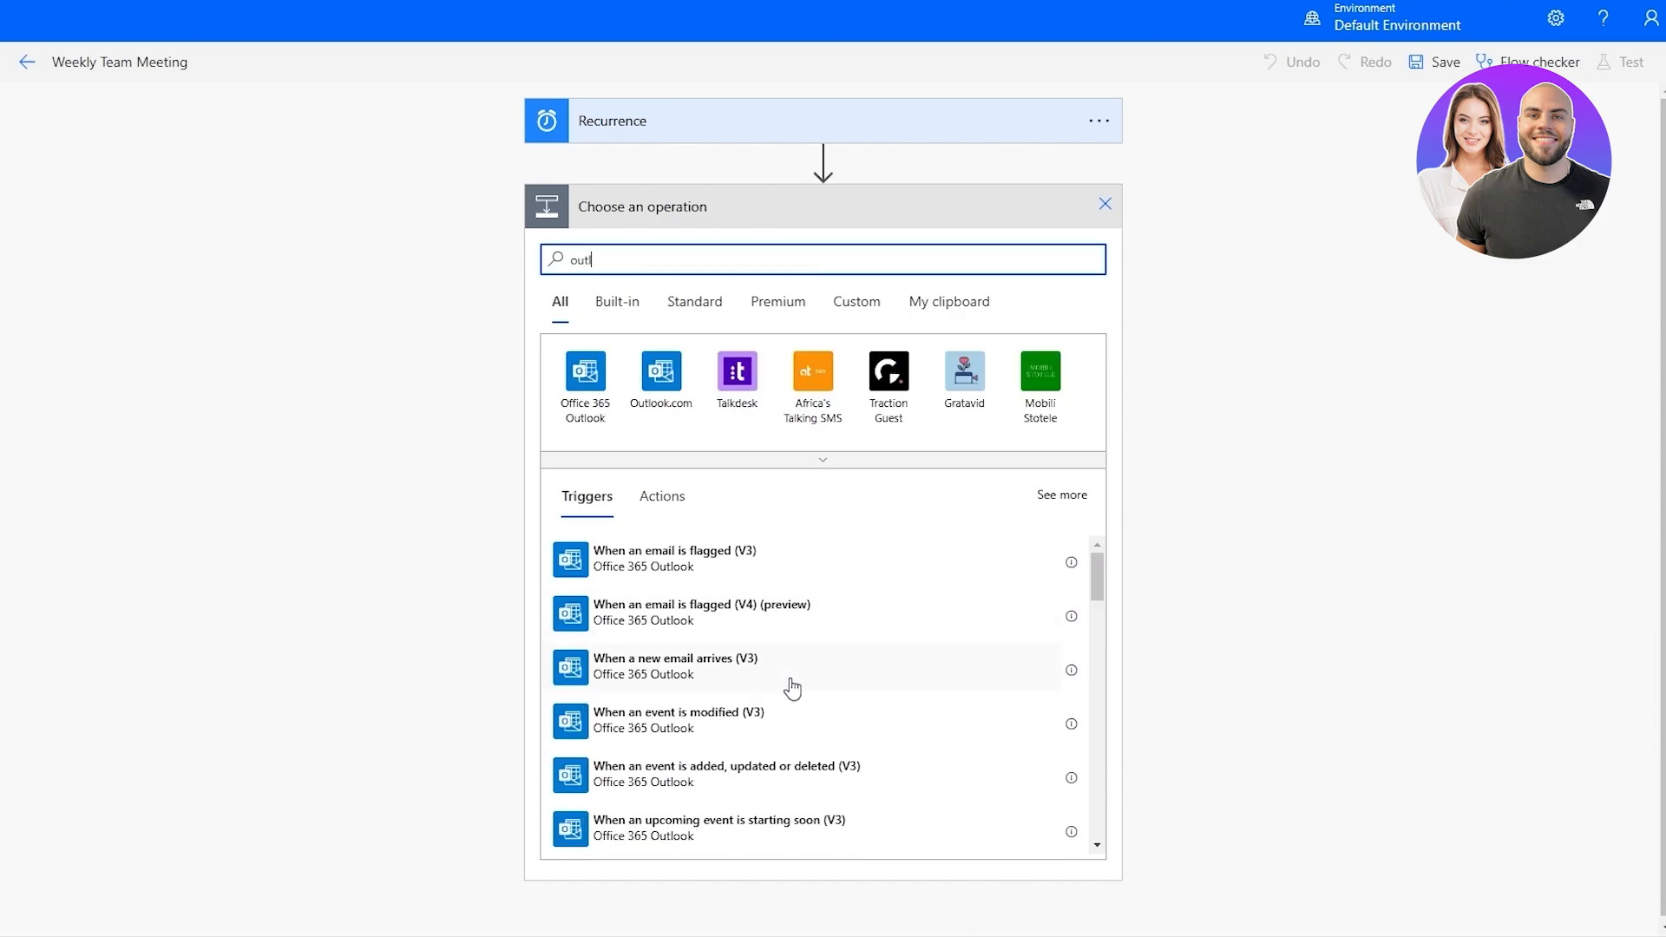
{"action": "scroll", "coordinate": [729, 669], "scroll_direction": "down", "scroll_amount": 1}
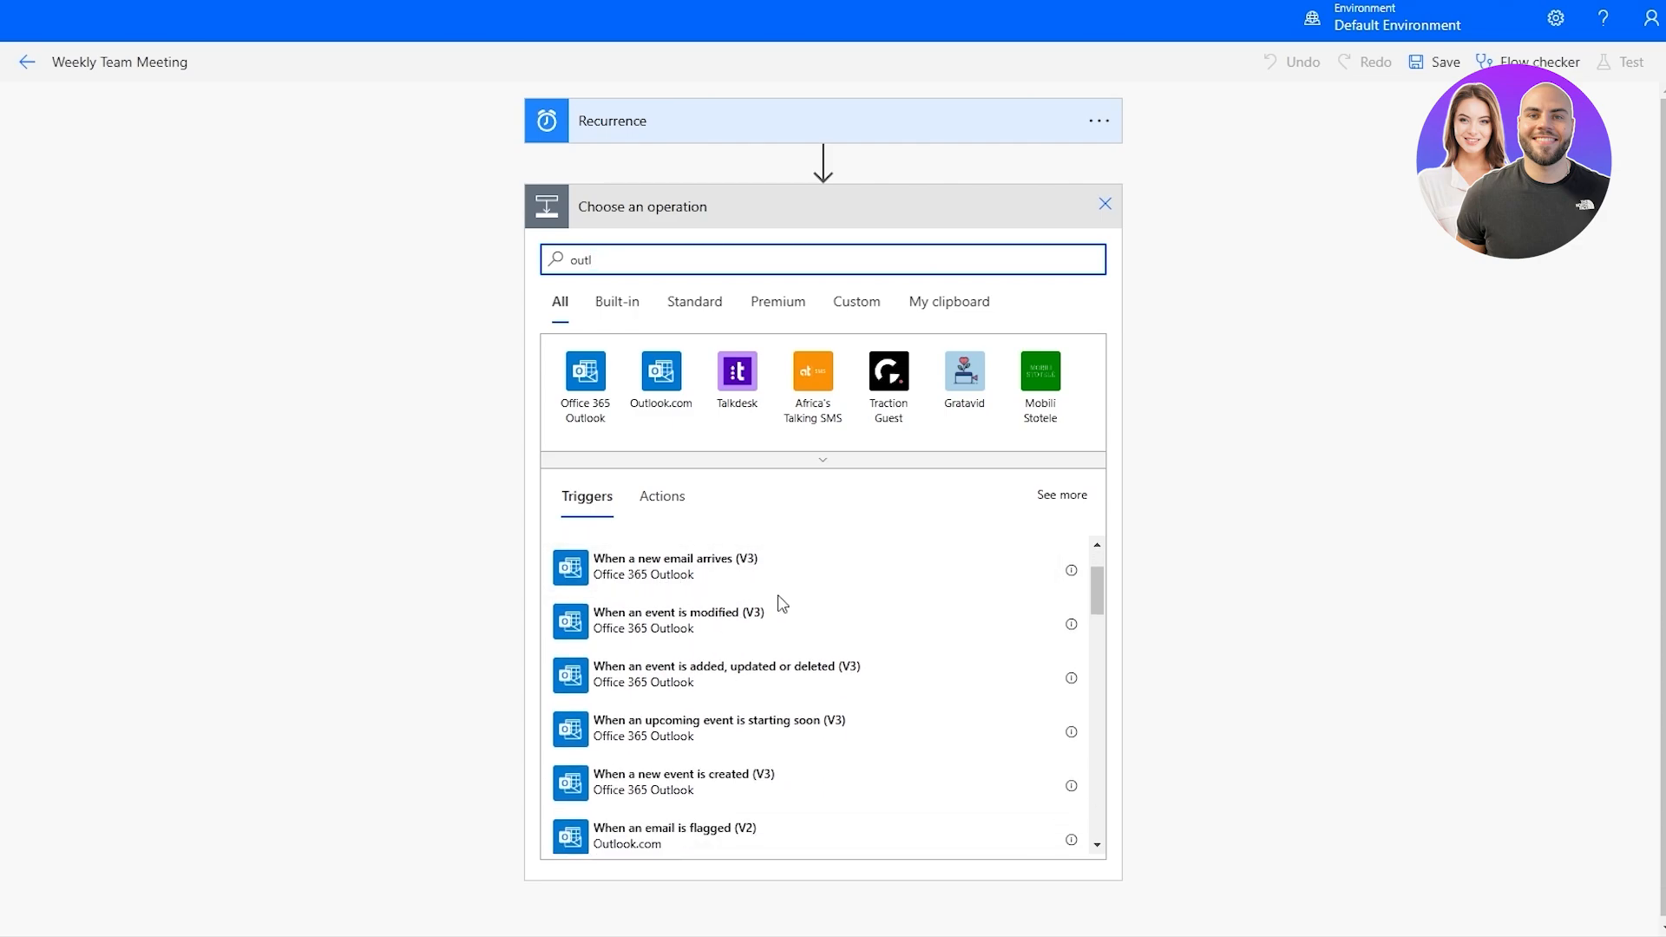
{"action": "scroll", "coordinate": [763, 599], "scroll_direction": "down", "scroll_amount": 4}
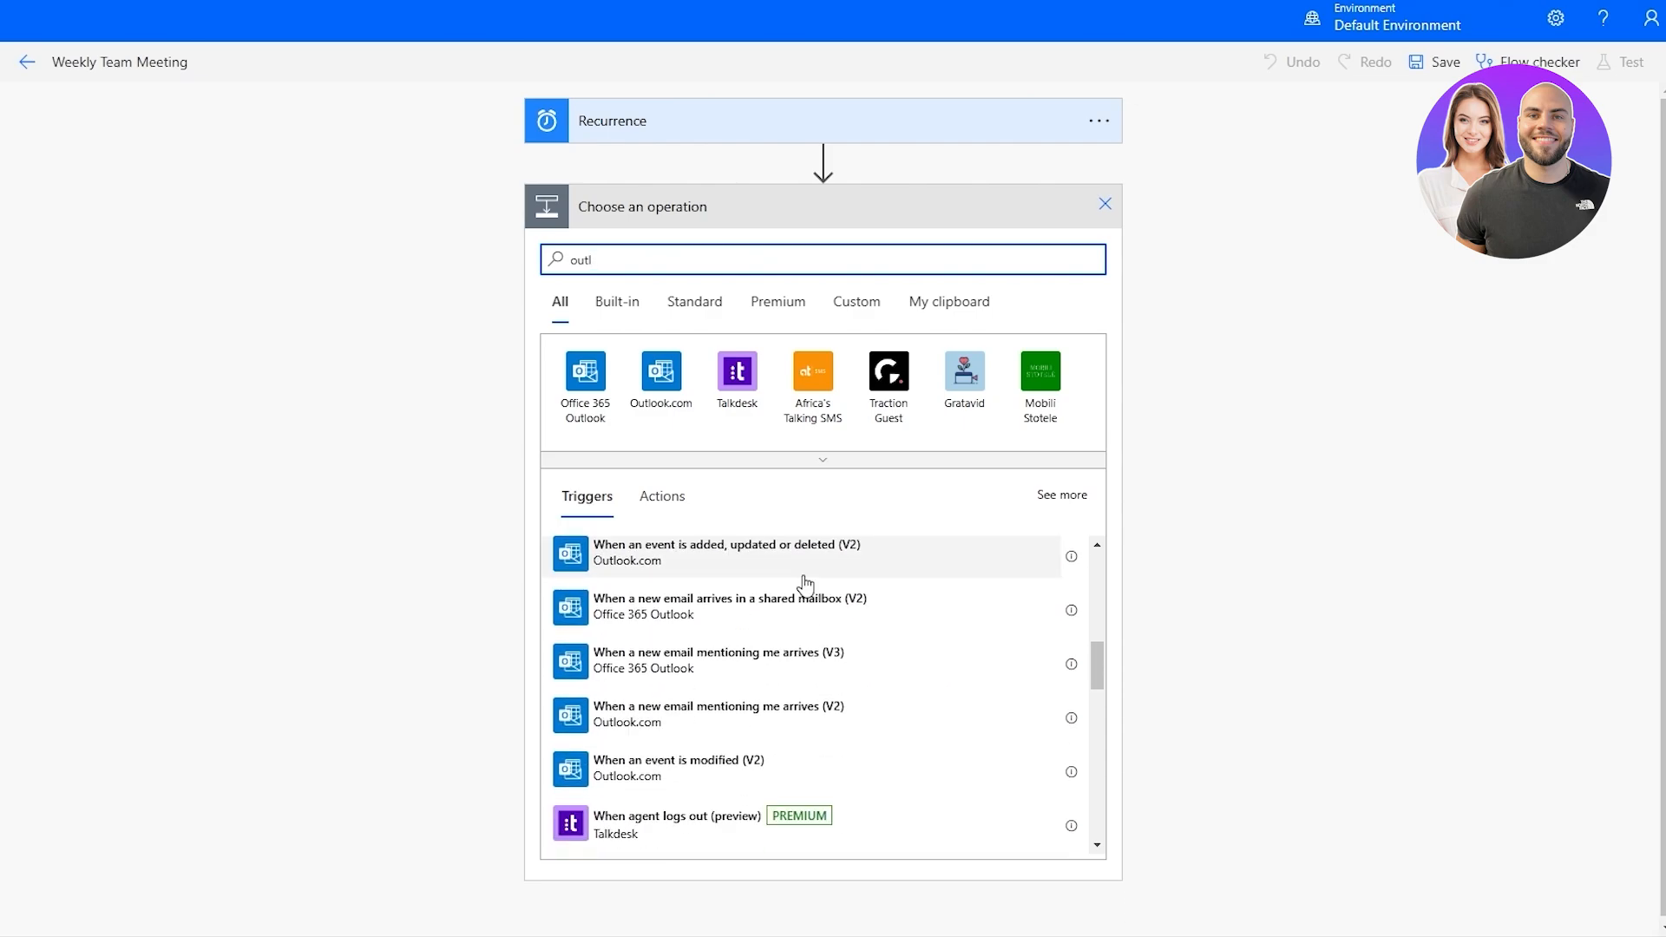
{"action": "scroll", "coordinate": [903, 695], "scroll_direction": "down", "scroll_amount": 3}
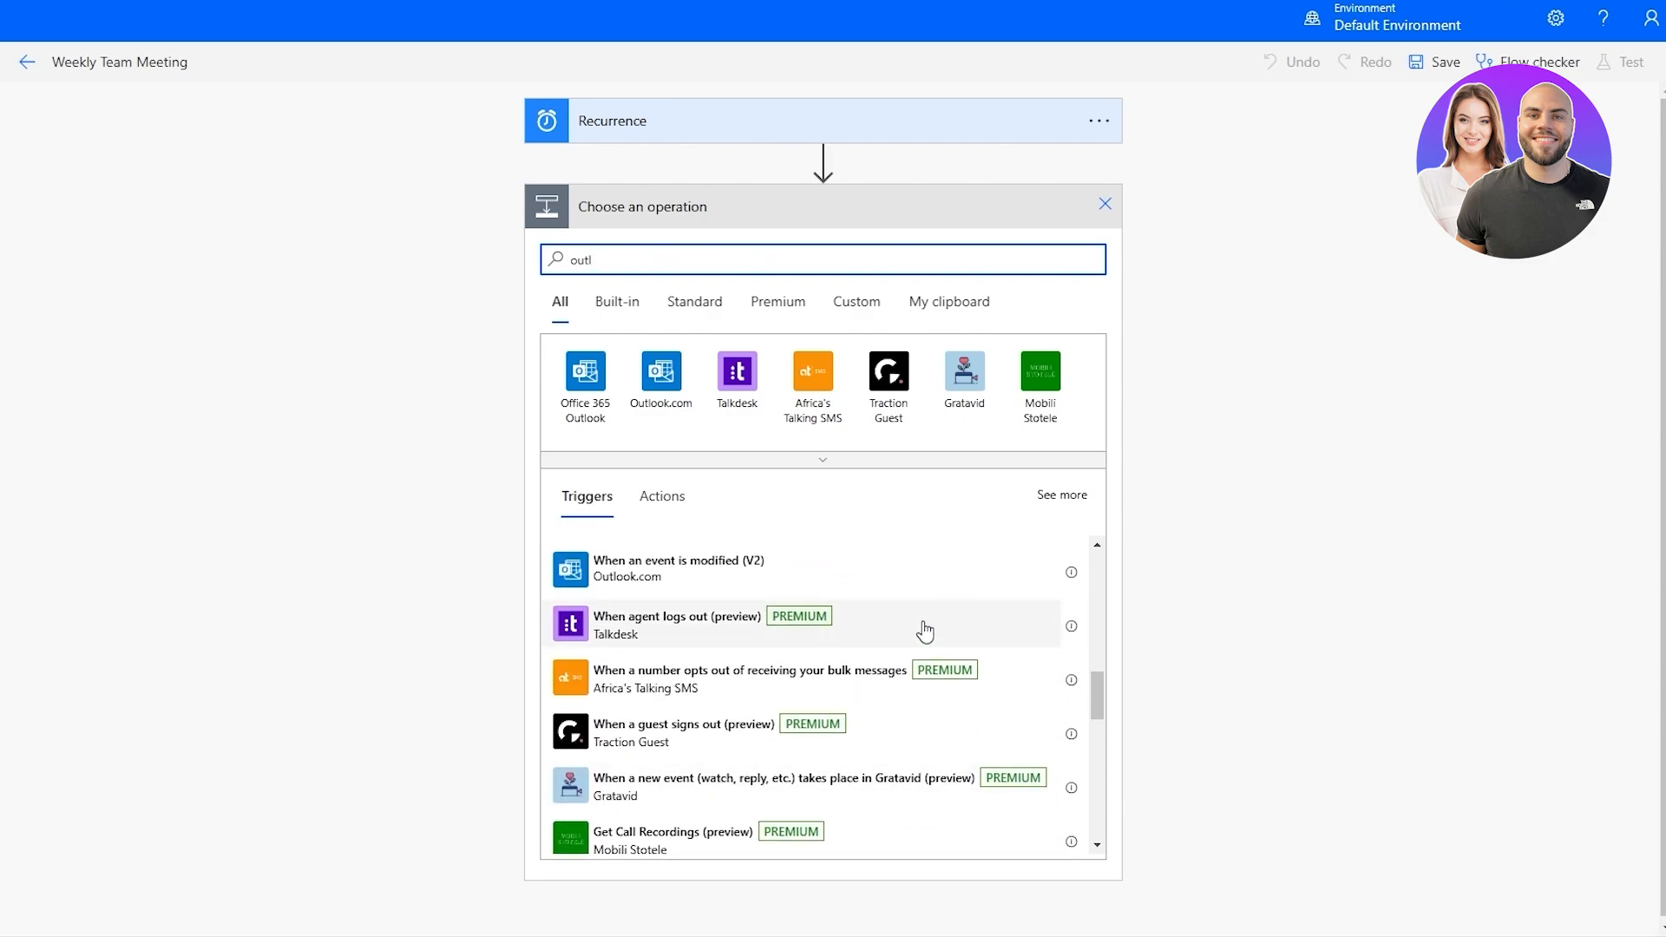
{"action": "scroll", "coordinate": [794, 629], "scroll_direction": "down", "scroll_amount": 10}
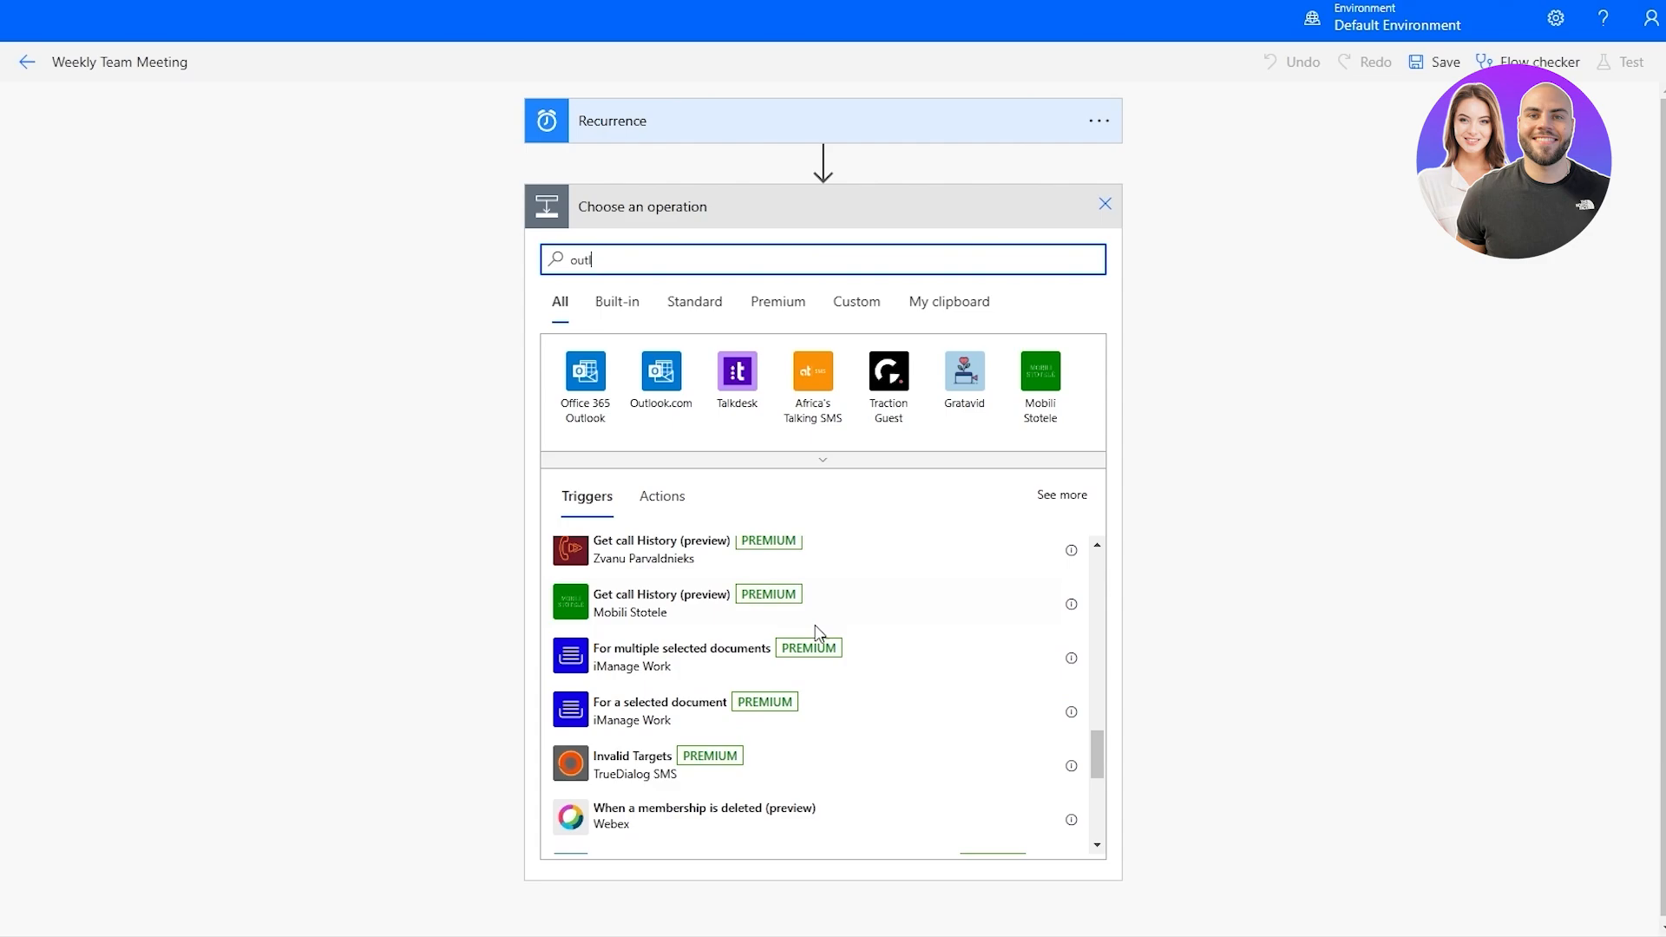
{"action": "scroll", "coordinate": [868, 642], "scroll_direction": "up", "scroll_amount": 10}
{"action": "scroll", "coordinate": [889, 649], "scroll_direction": "up", "scroll_amount": 5}
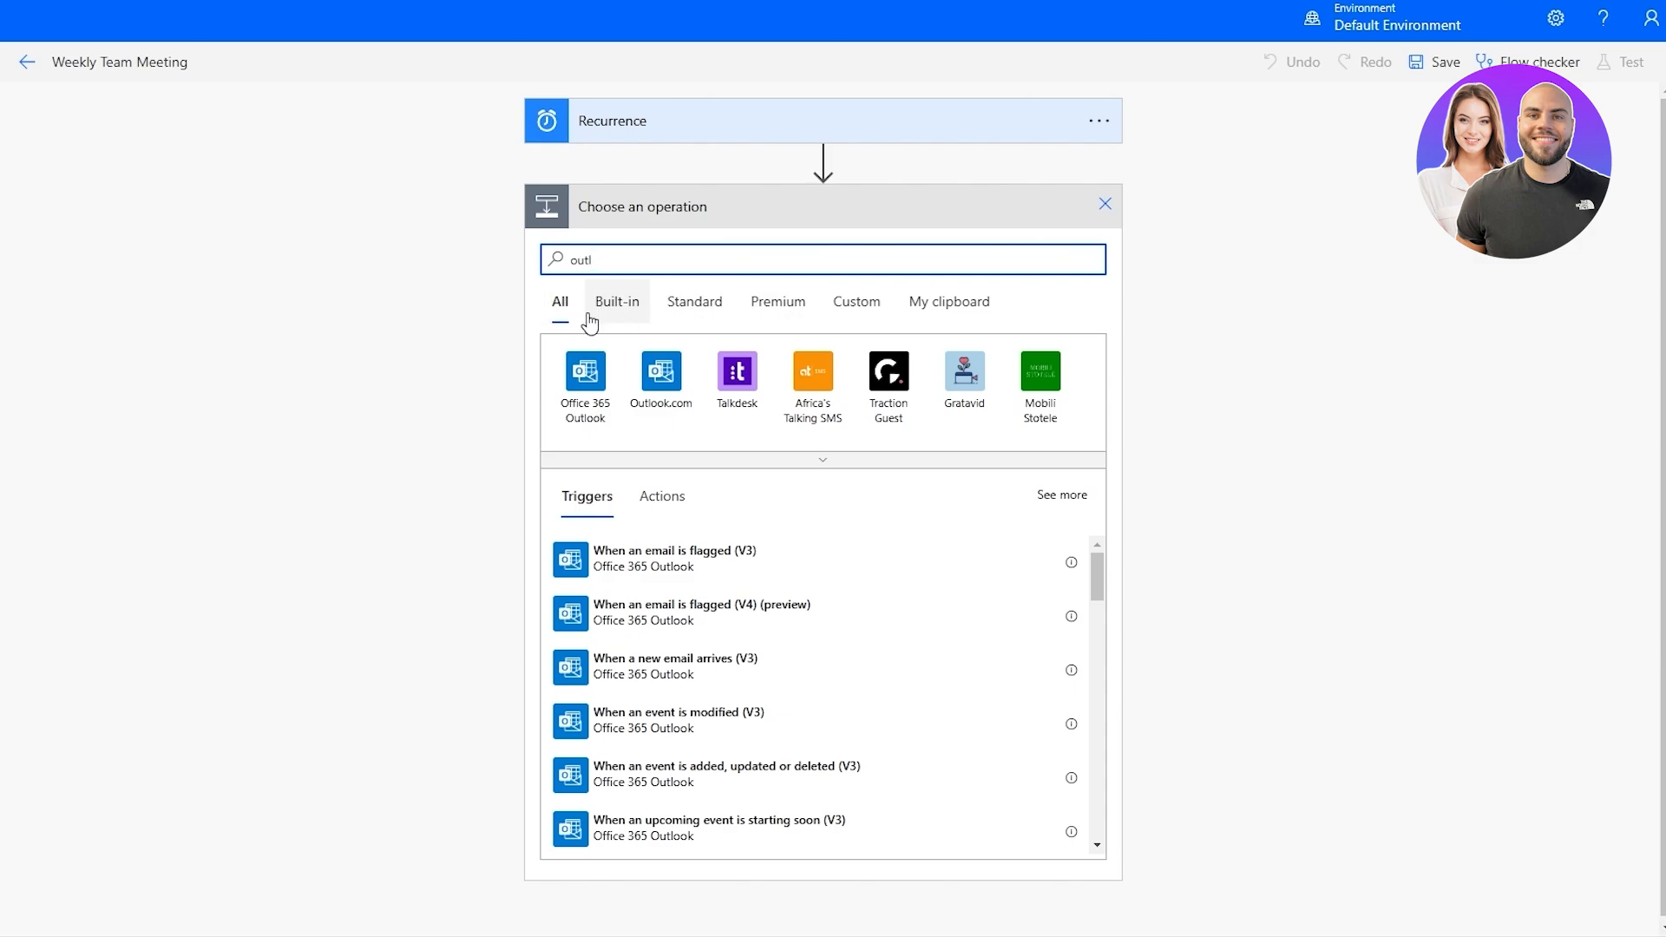
Check the Built-in and Standard categories for the "outl" search, and clear the search text.
{"action": "left_click", "coordinate": [616, 329]}
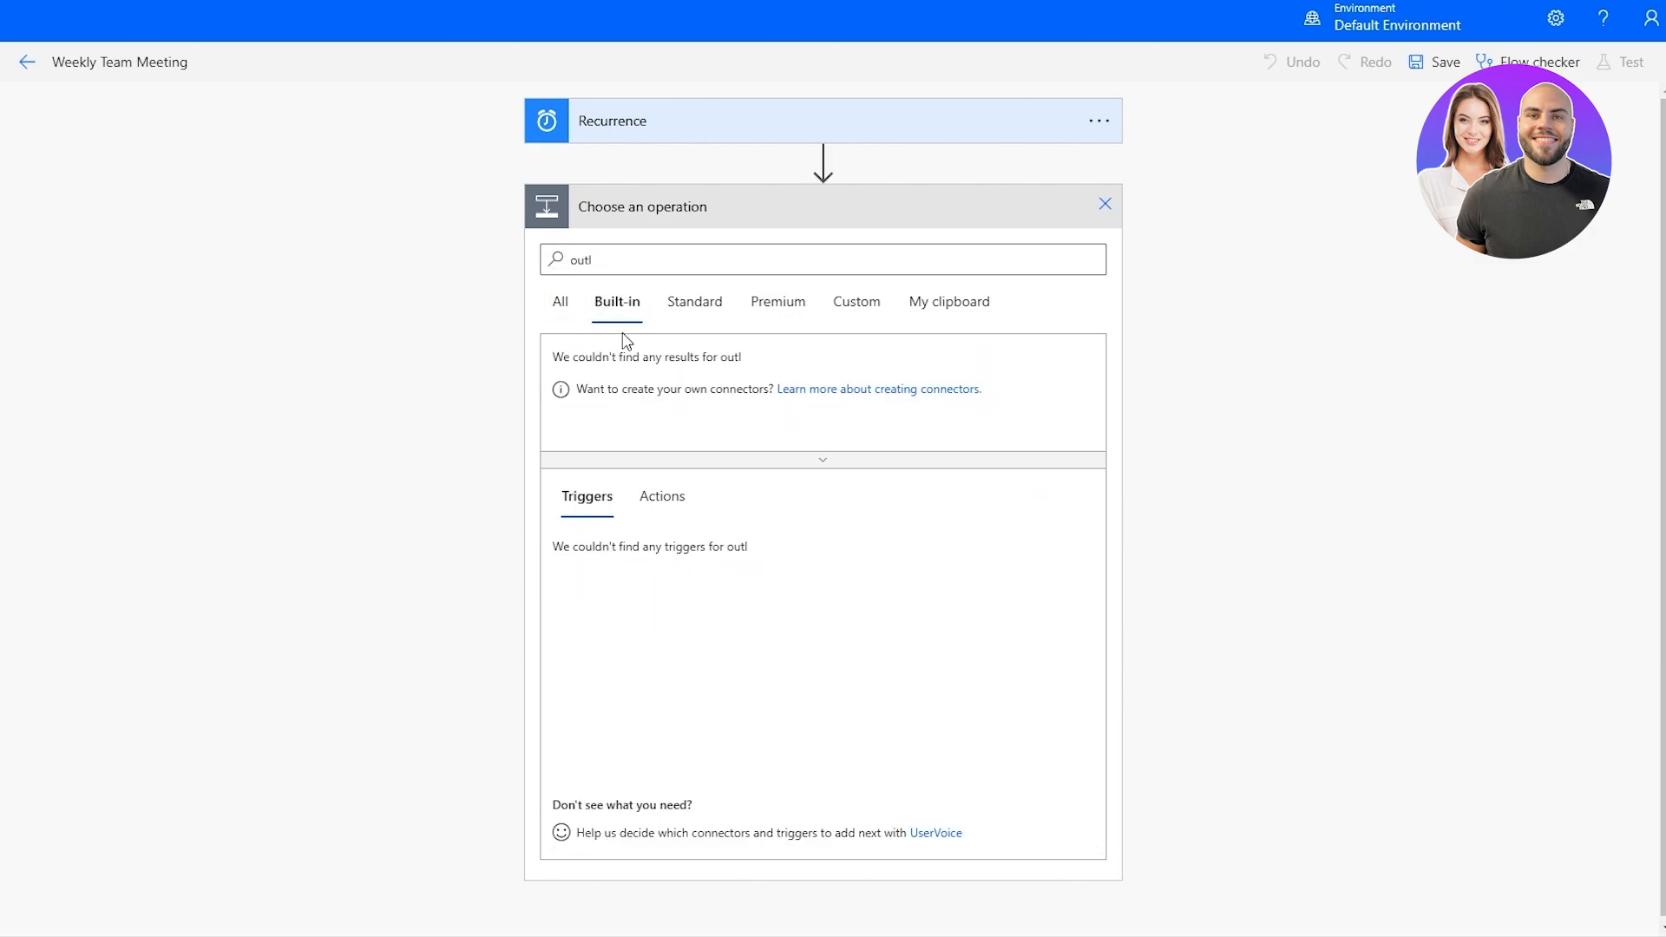
{"action": "left_click", "coordinate": [668, 317]}
{"action": "double_click", "coordinate": [641, 252]}
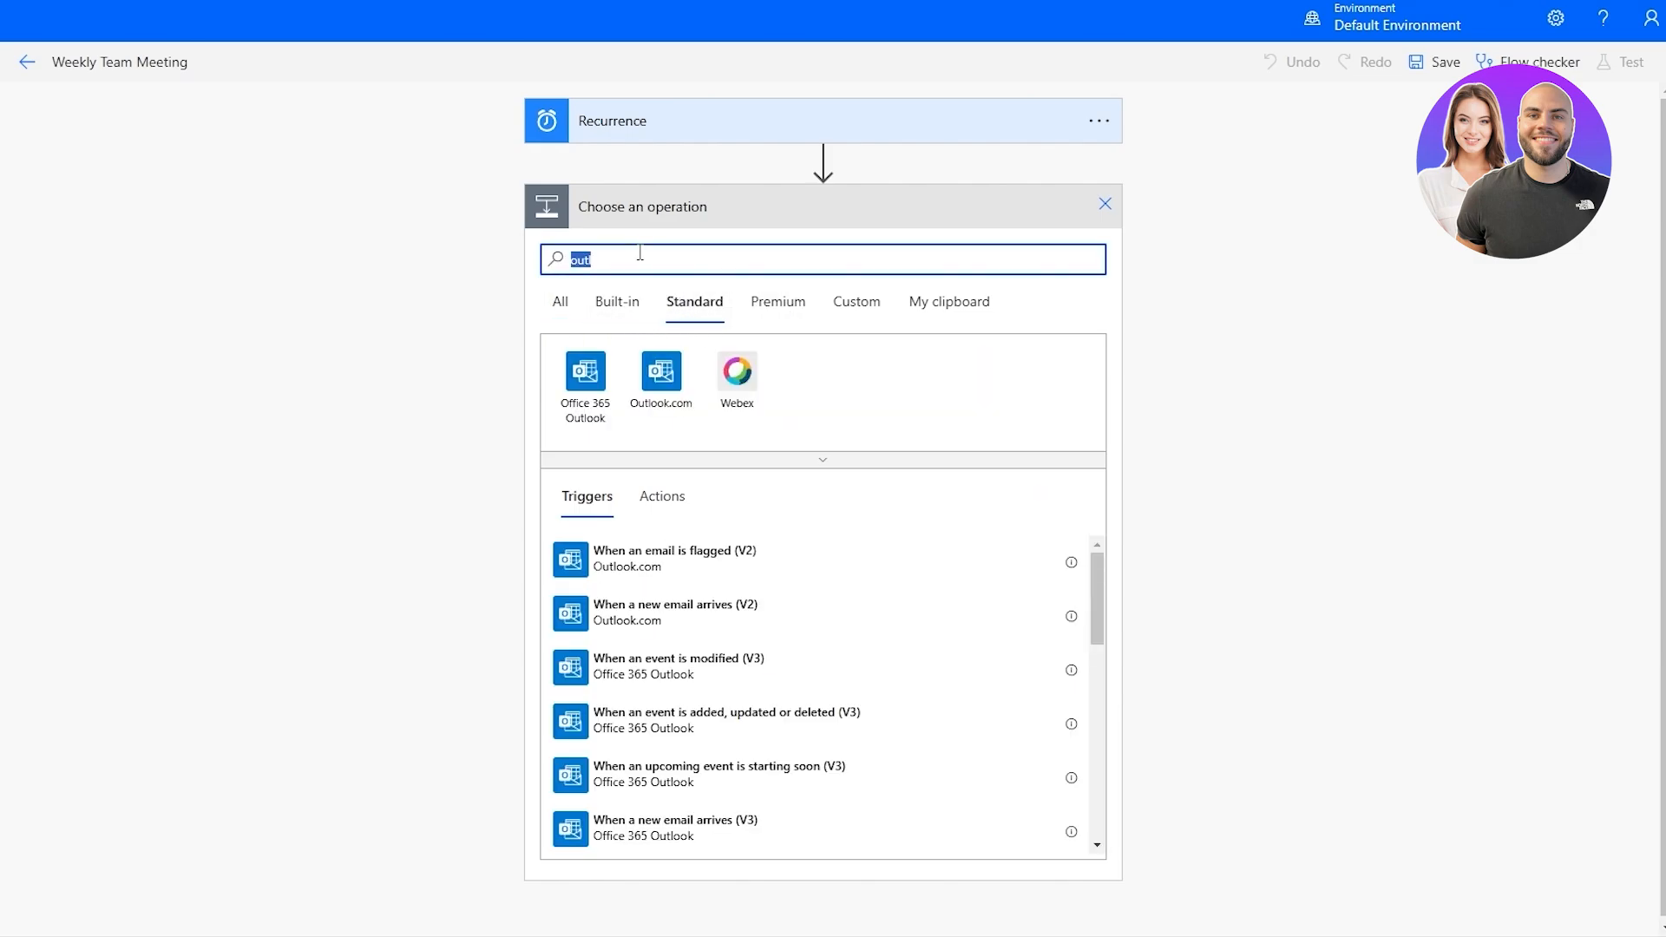
{"action": "key", "text": "BackSpace"}
Examine the unfiltered Built-in, Standard and Premium connectors, and return to all connectors.
{"action": "left_click", "coordinate": [590, 312]}
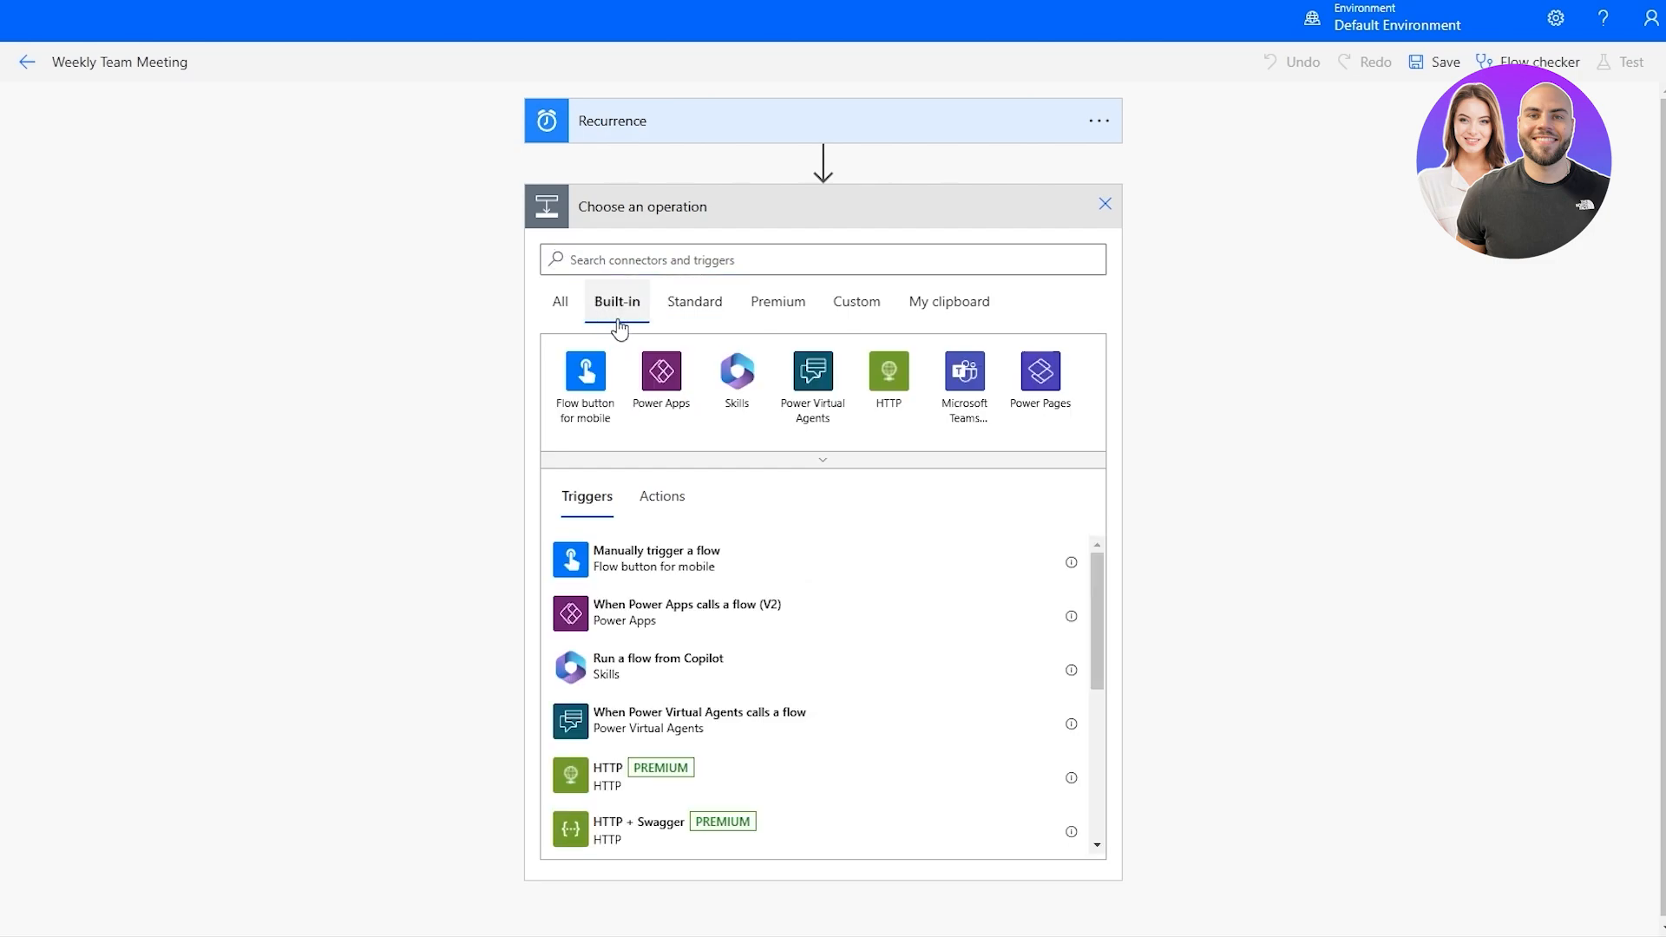
{"action": "left_click", "coordinate": [689, 314]}
{"action": "left_click", "coordinate": [789, 314]}
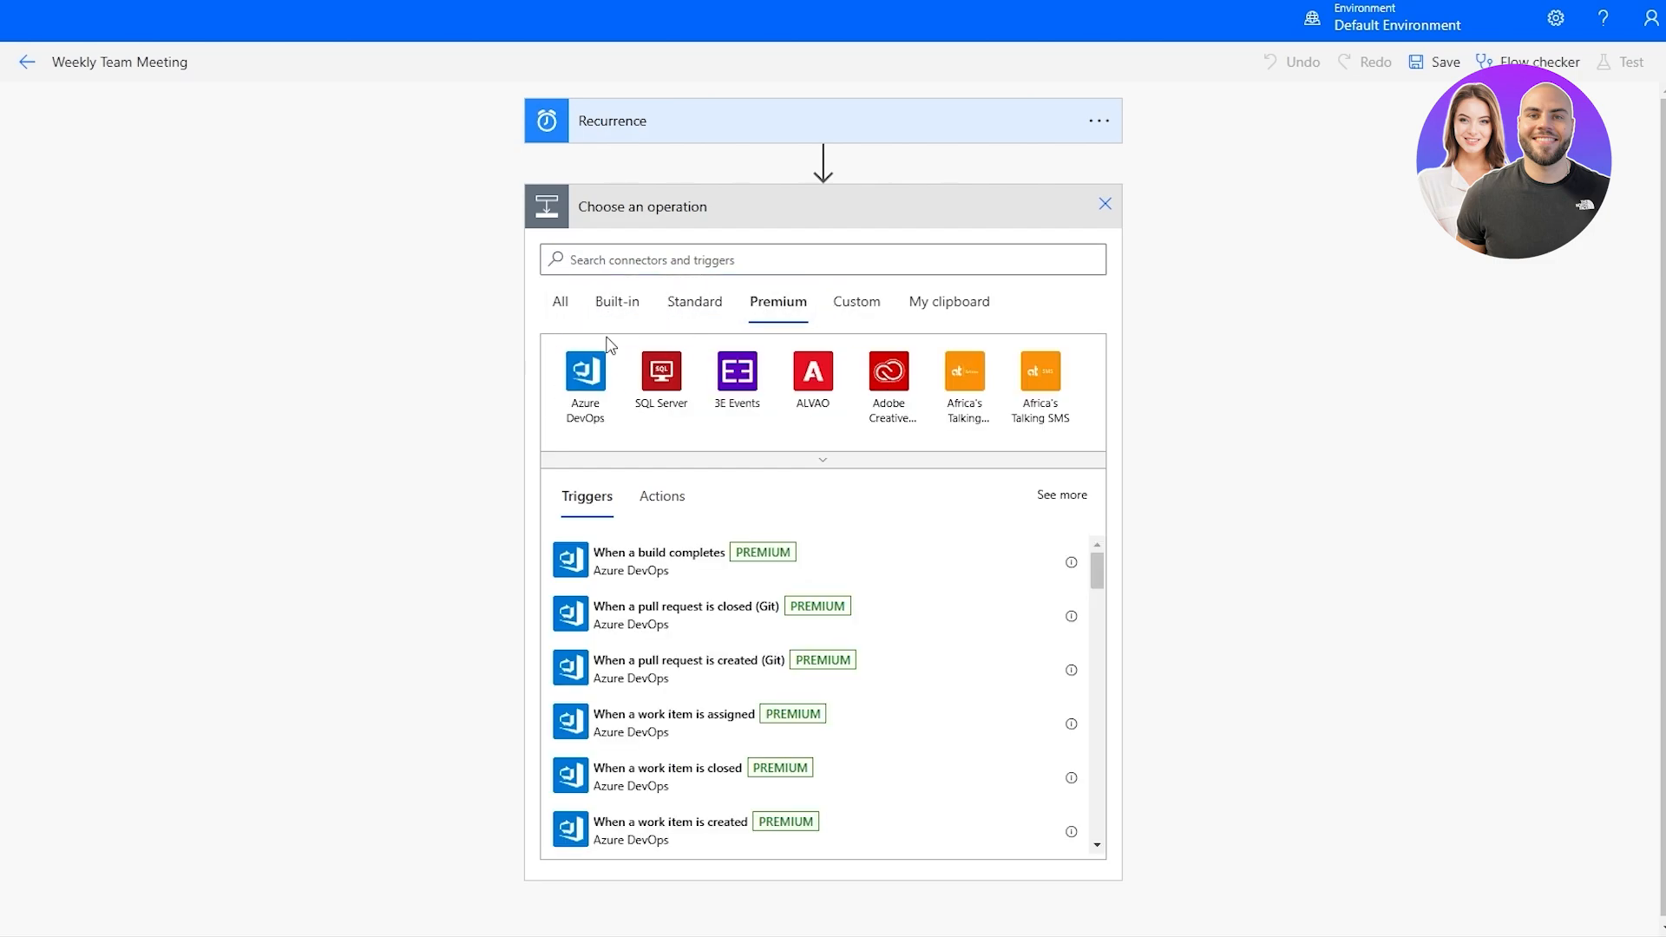
{"action": "left_click", "coordinate": [561, 304]}
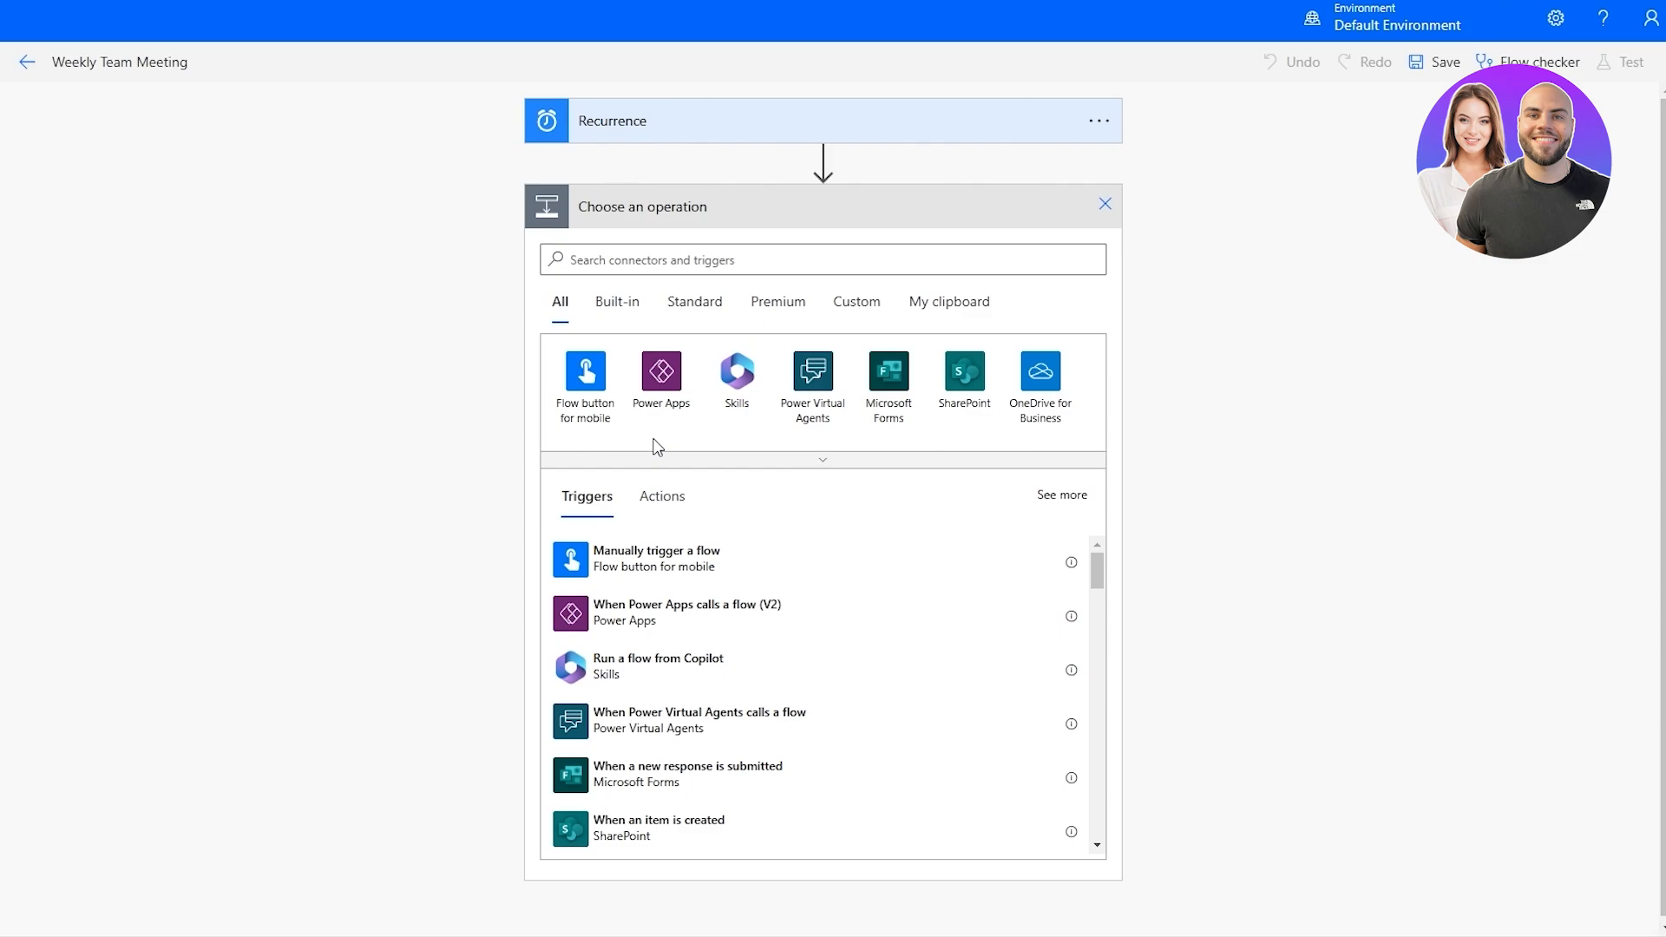
Expand the full connector list, search it for "outlook" and choose the Outlook.com connector.
{"action": "left_click", "coordinate": [873, 469]}
{"action": "scroll", "coordinate": [960, 520], "scroll_direction": "down", "scroll_amount": 4}
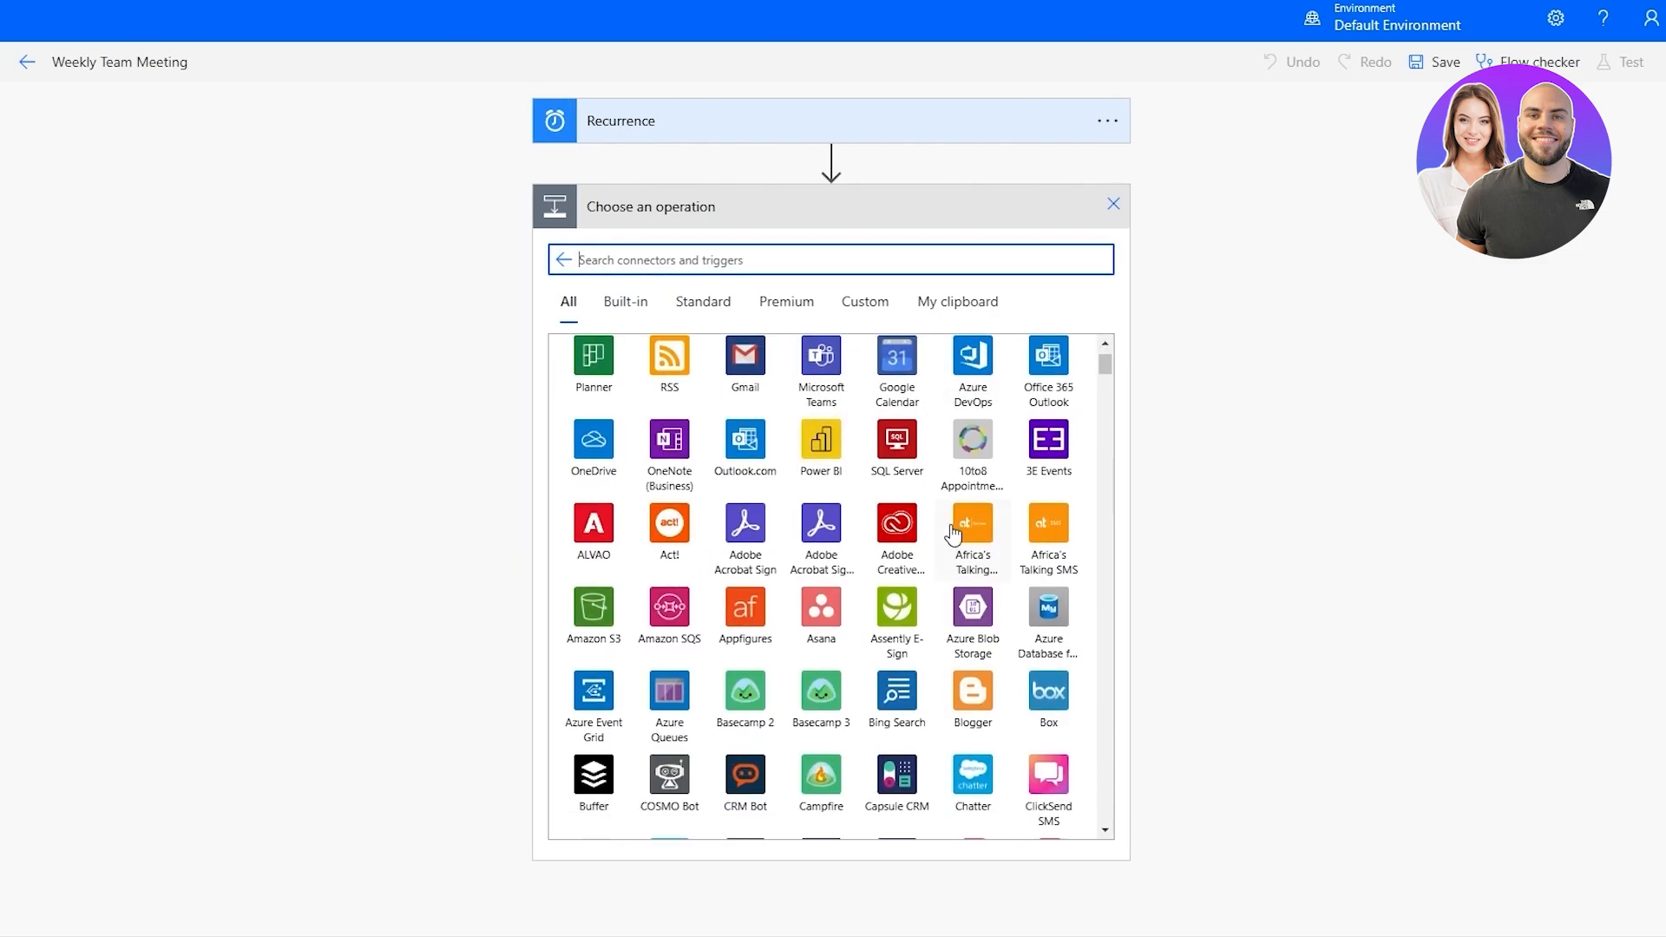
{"action": "scroll", "coordinate": [984, 642], "scroll_direction": "down", "scroll_amount": 4}
{"action": "scroll", "coordinate": [722, 358], "scroll_direction": "up", "scroll_amount": 7}
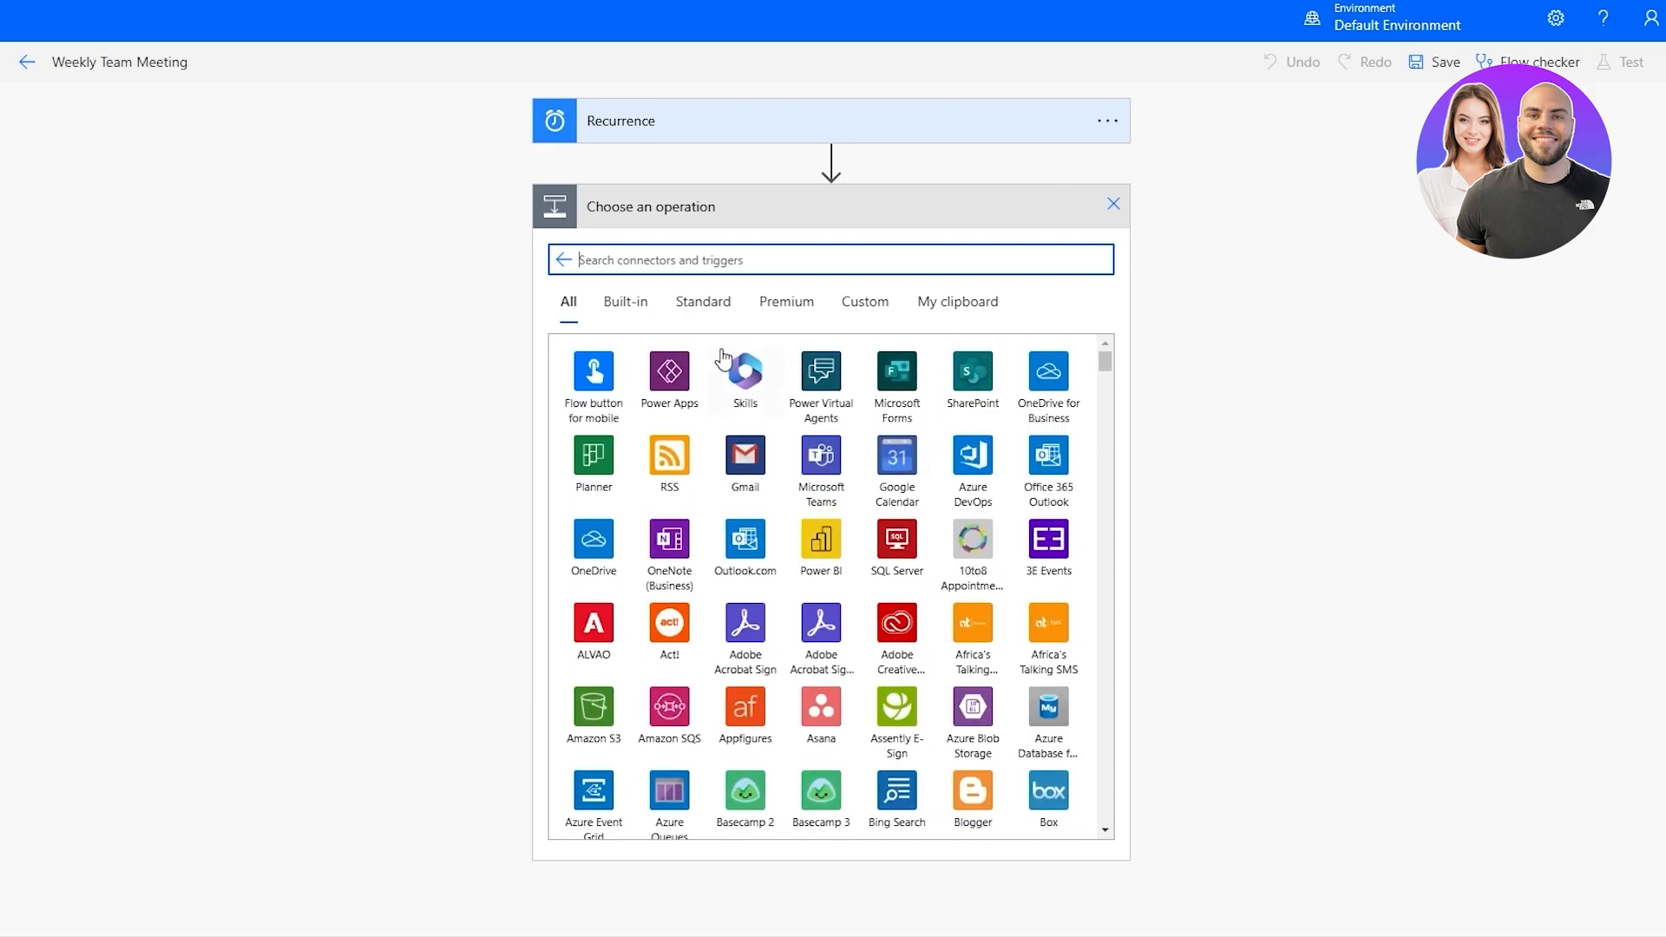
{"action": "type", "text": "outlook"}
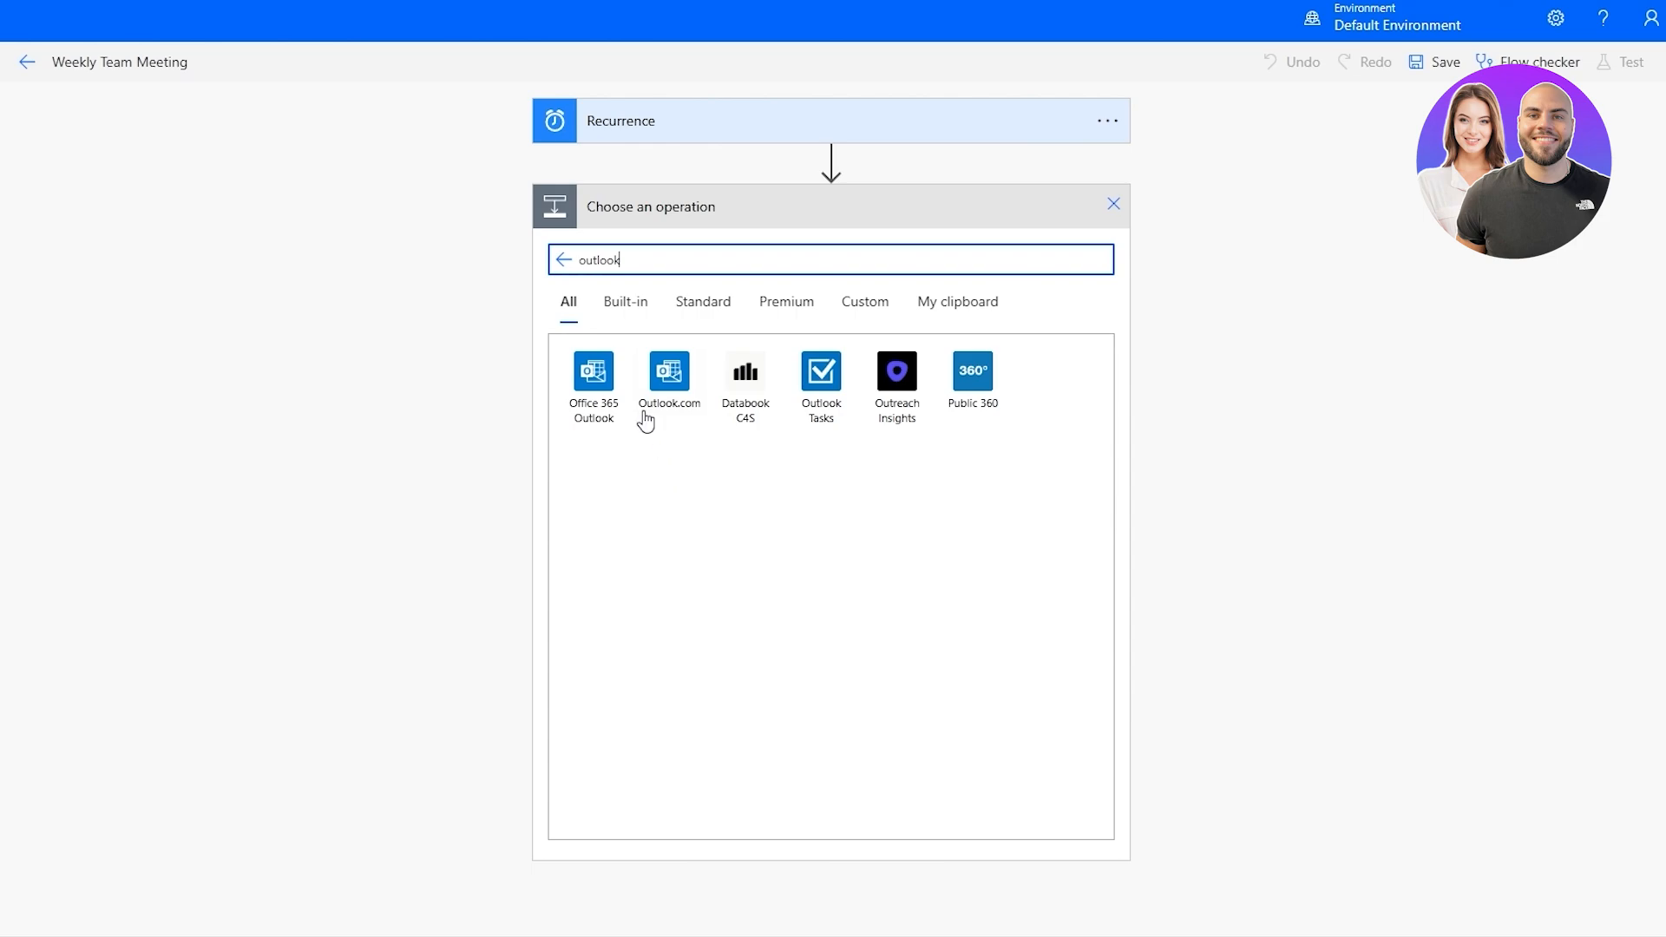
{"action": "left_click", "coordinate": [673, 373]}
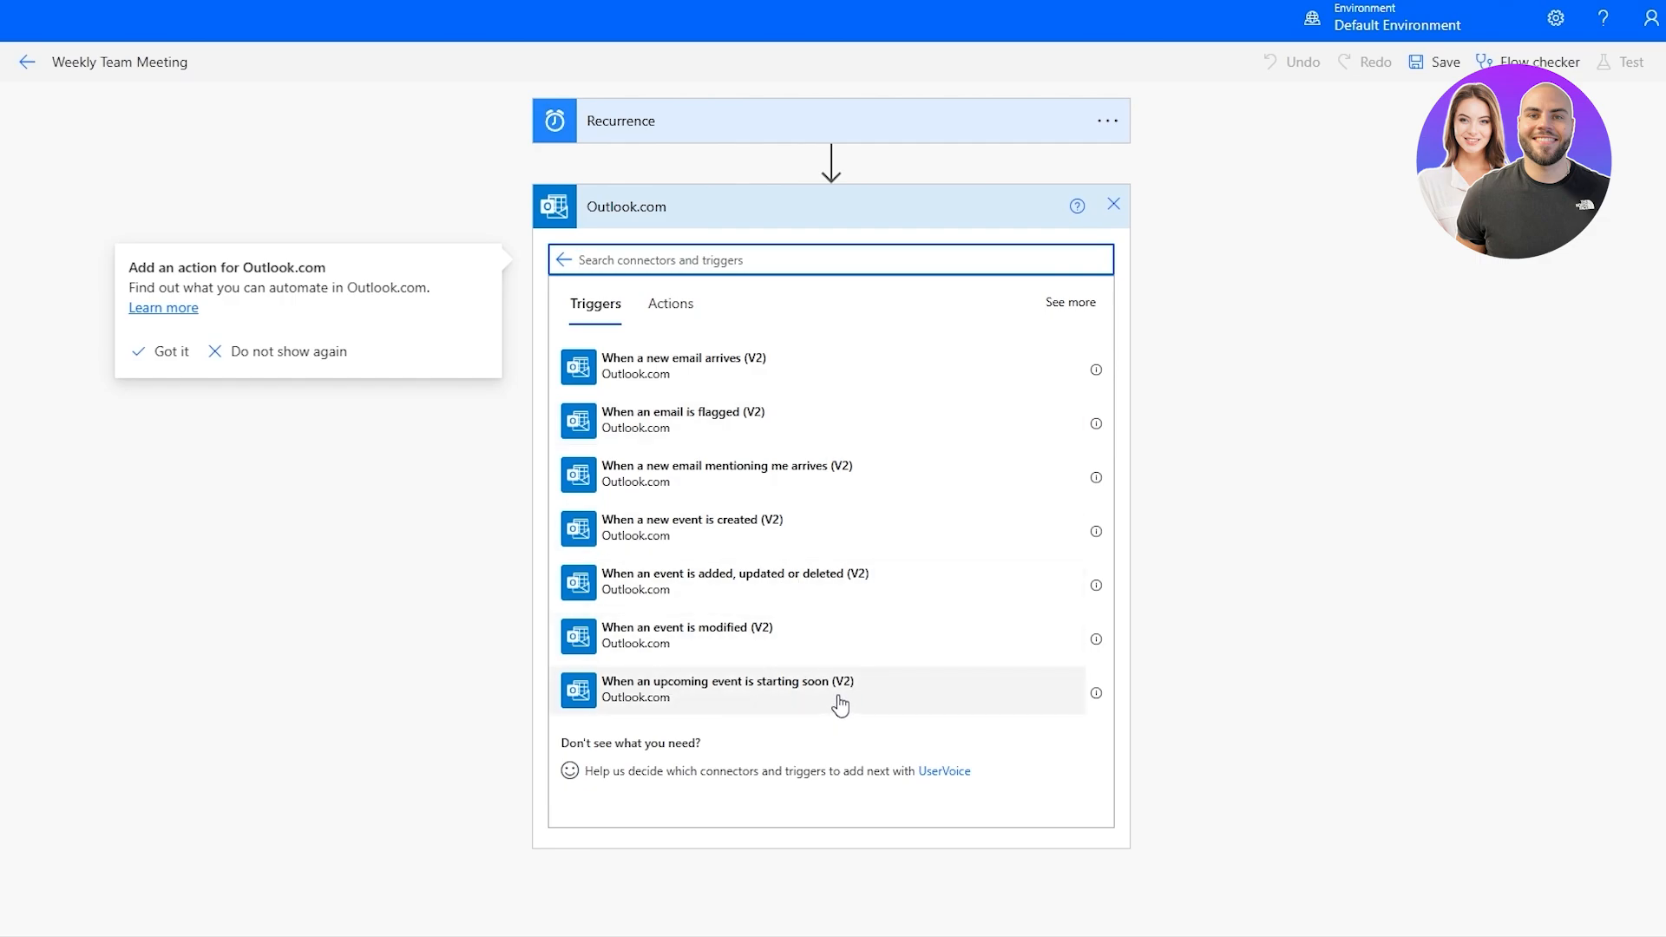
Browse the Outlook.com actions, add Send an email (V2) to the flow and create its Outlook.com connection.
{"action": "left_click", "coordinate": [857, 554]}
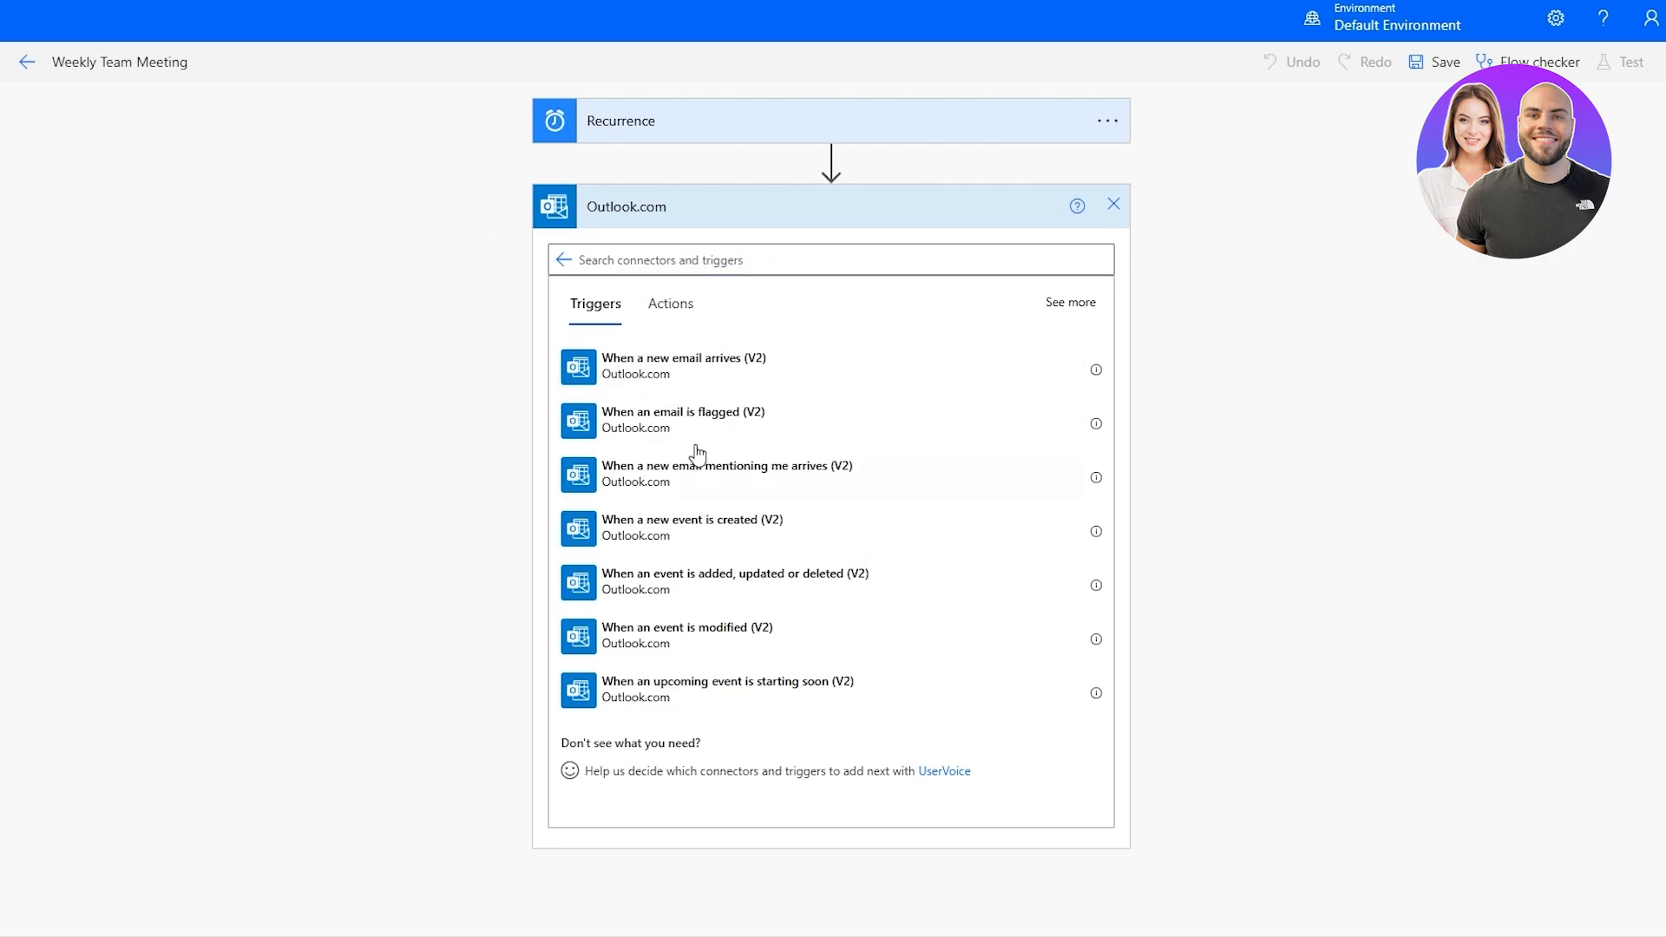
{"action": "left_click", "coordinate": [685, 299]}
{"action": "scroll", "coordinate": [692, 398], "scroll_direction": "down", "scroll_amount": 3}
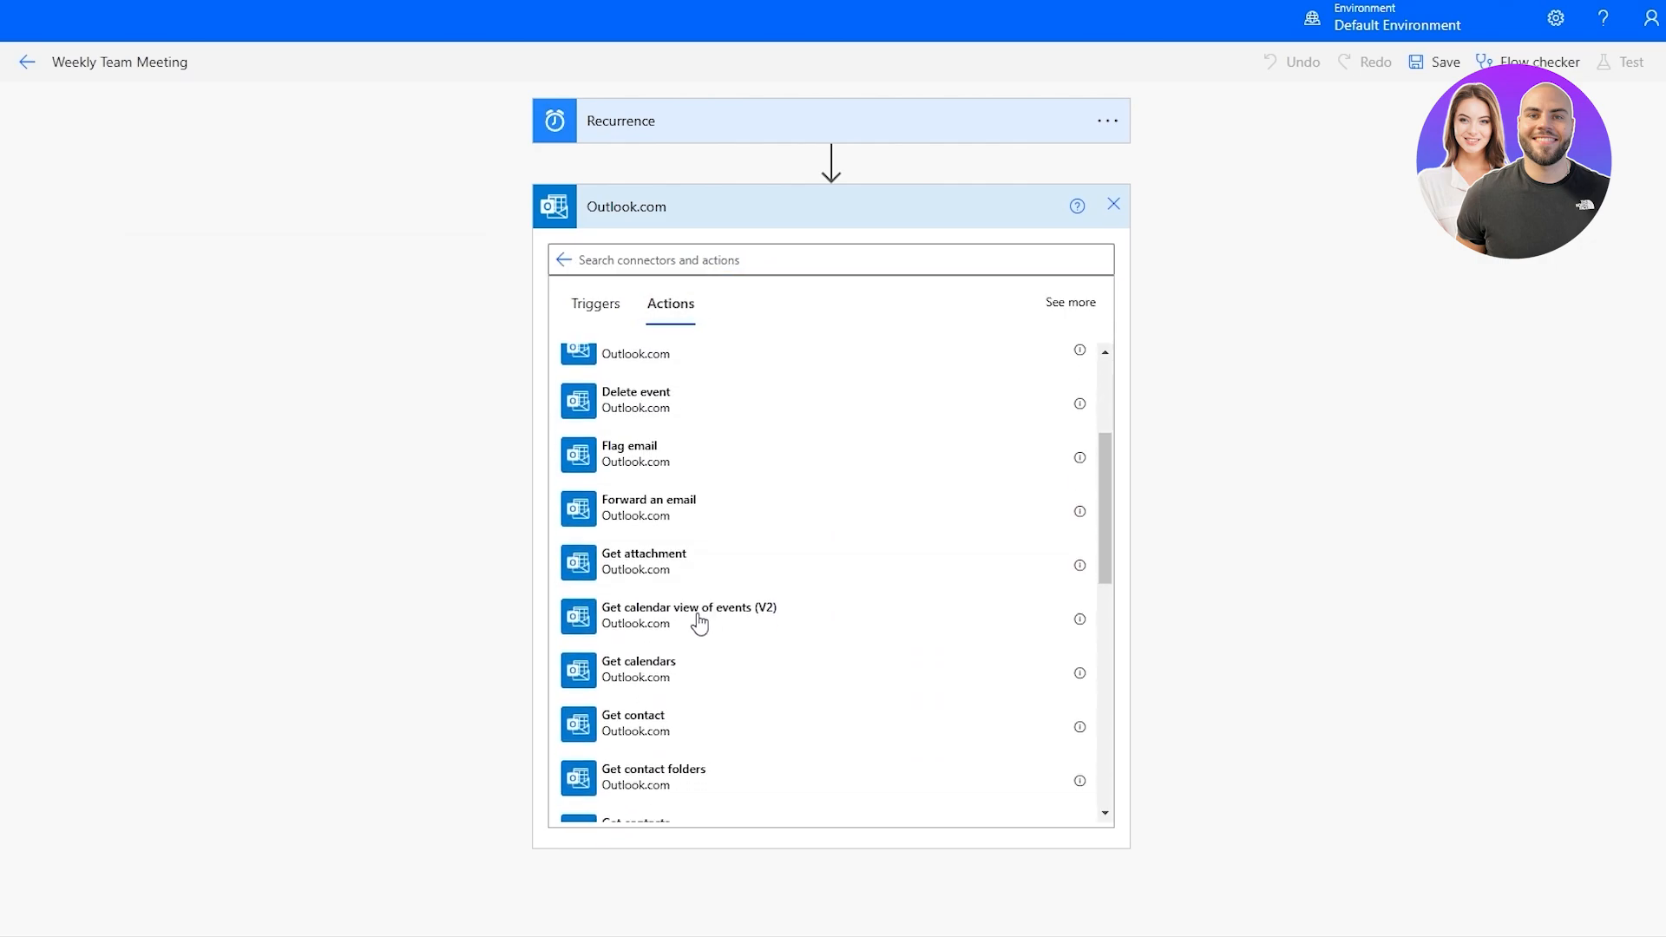
{"action": "scroll", "coordinate": [699, 622], "scroll_direction": "up", "scroll_amount": 3}
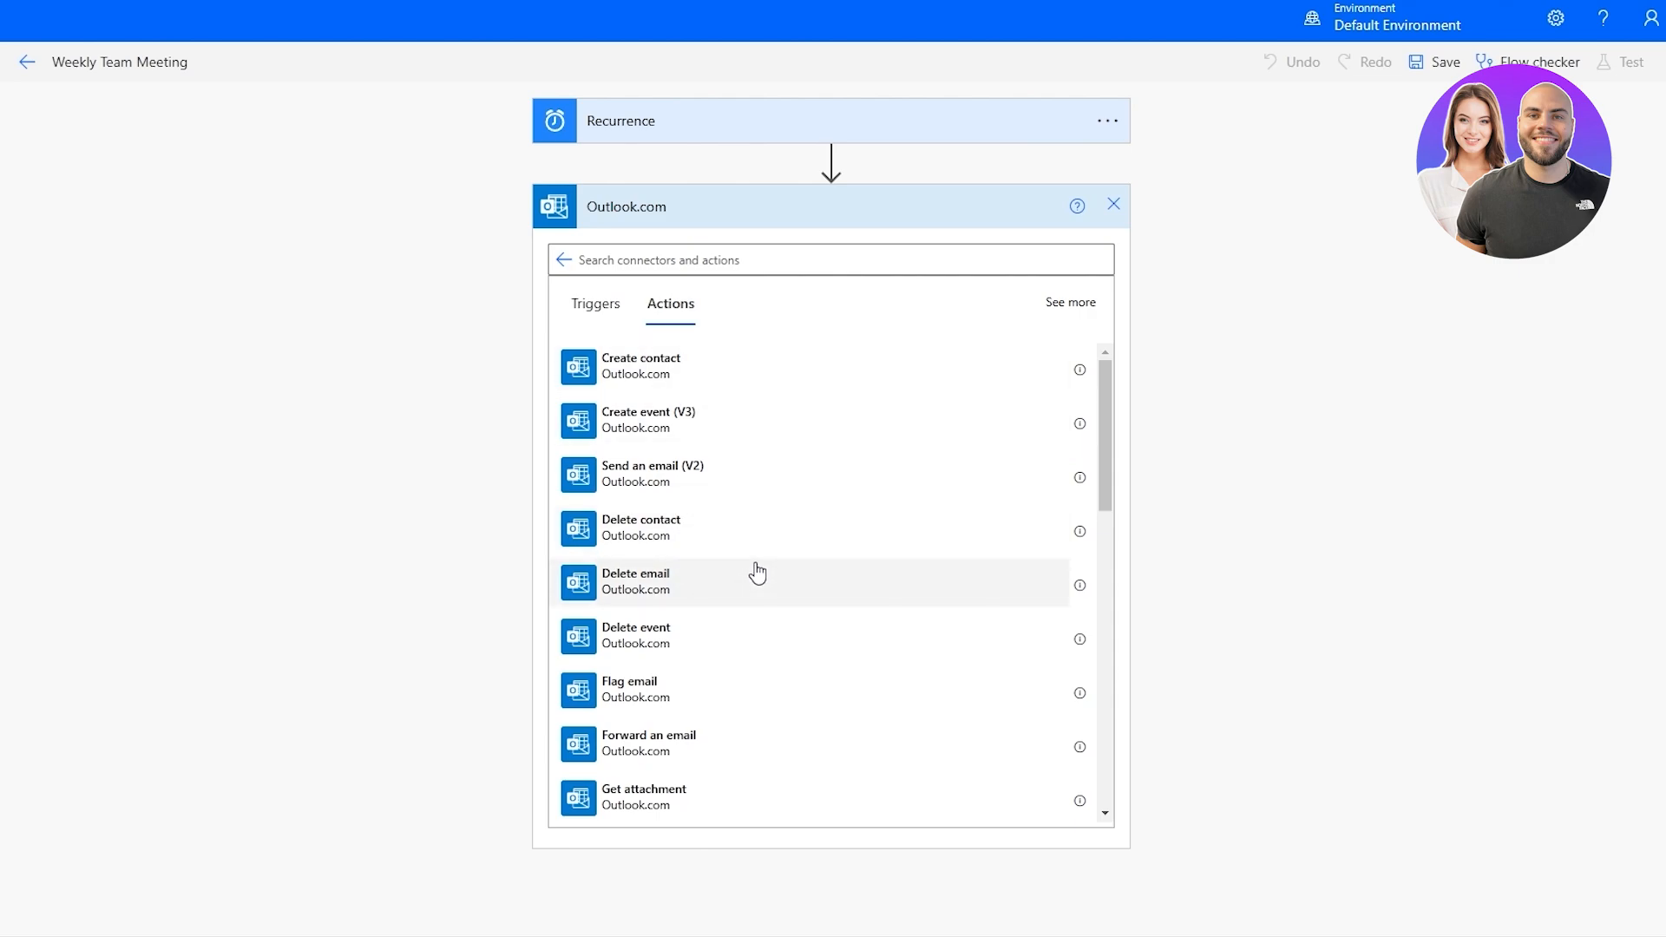
{"action": "scroll", "coordinate": [763, 503], "scroll_direction": "down", "scroll_amount": 1}
{"action": "scroll", "coordinate": [811, 674], "scroll_direction": "up", "scroll_amount": 2}
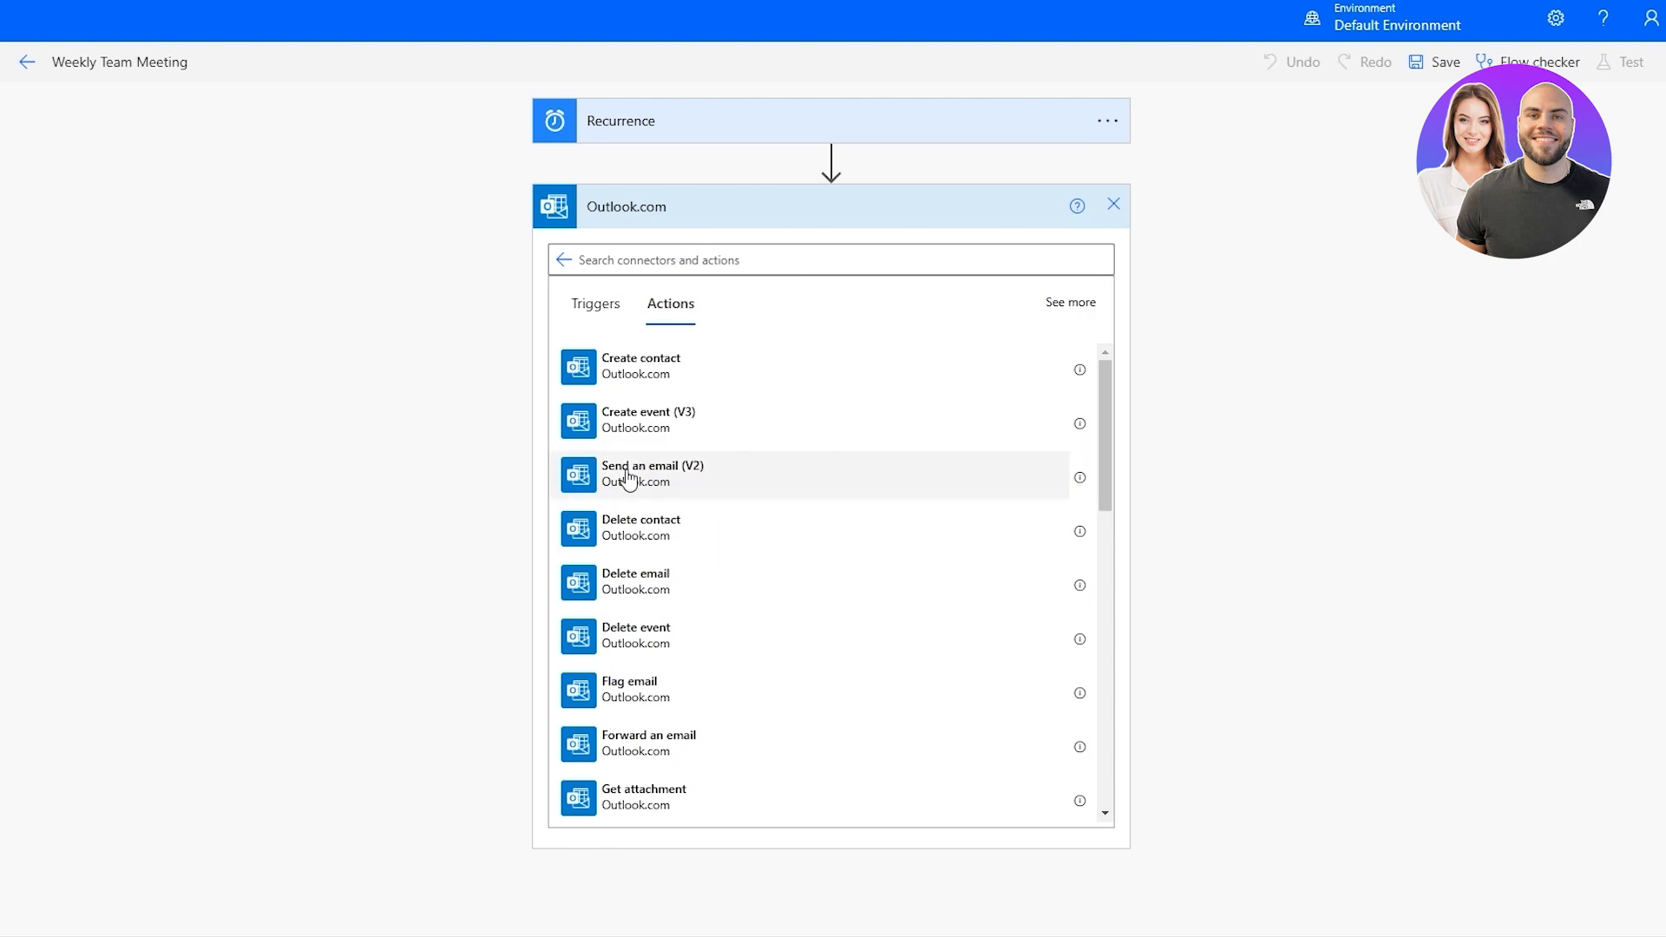
{"action": "left_click", "coordinate": [654, 489]}
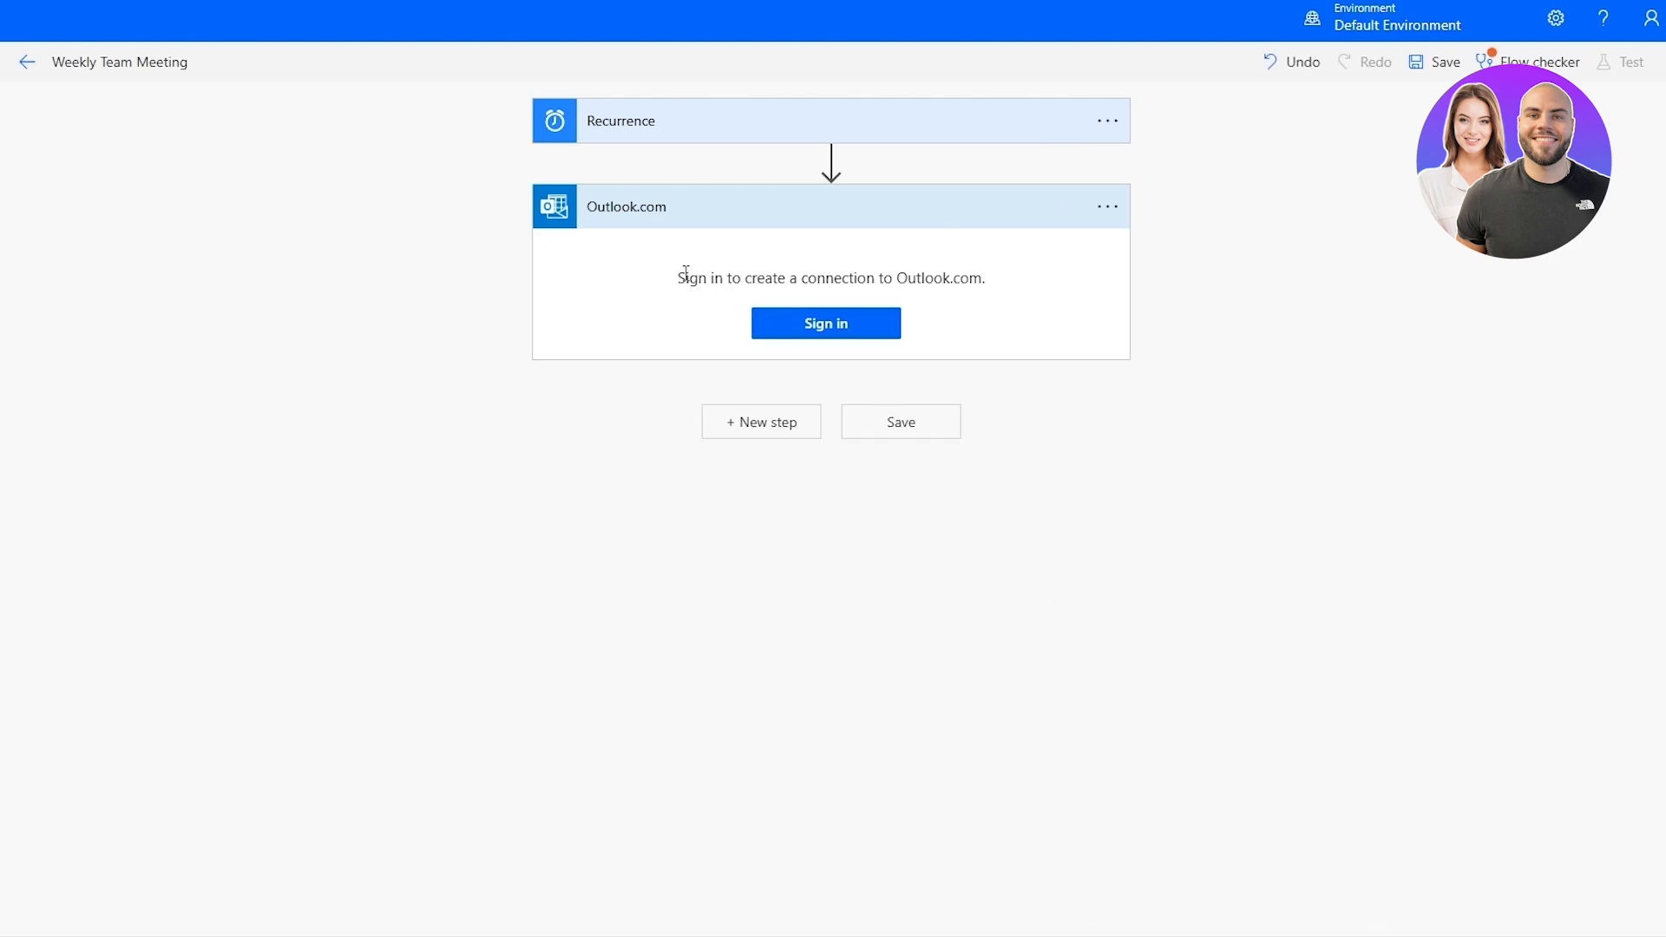
{"action": "left_click_drag", "start_coordinate": [686, 272], "coordinate": [974, 297]}
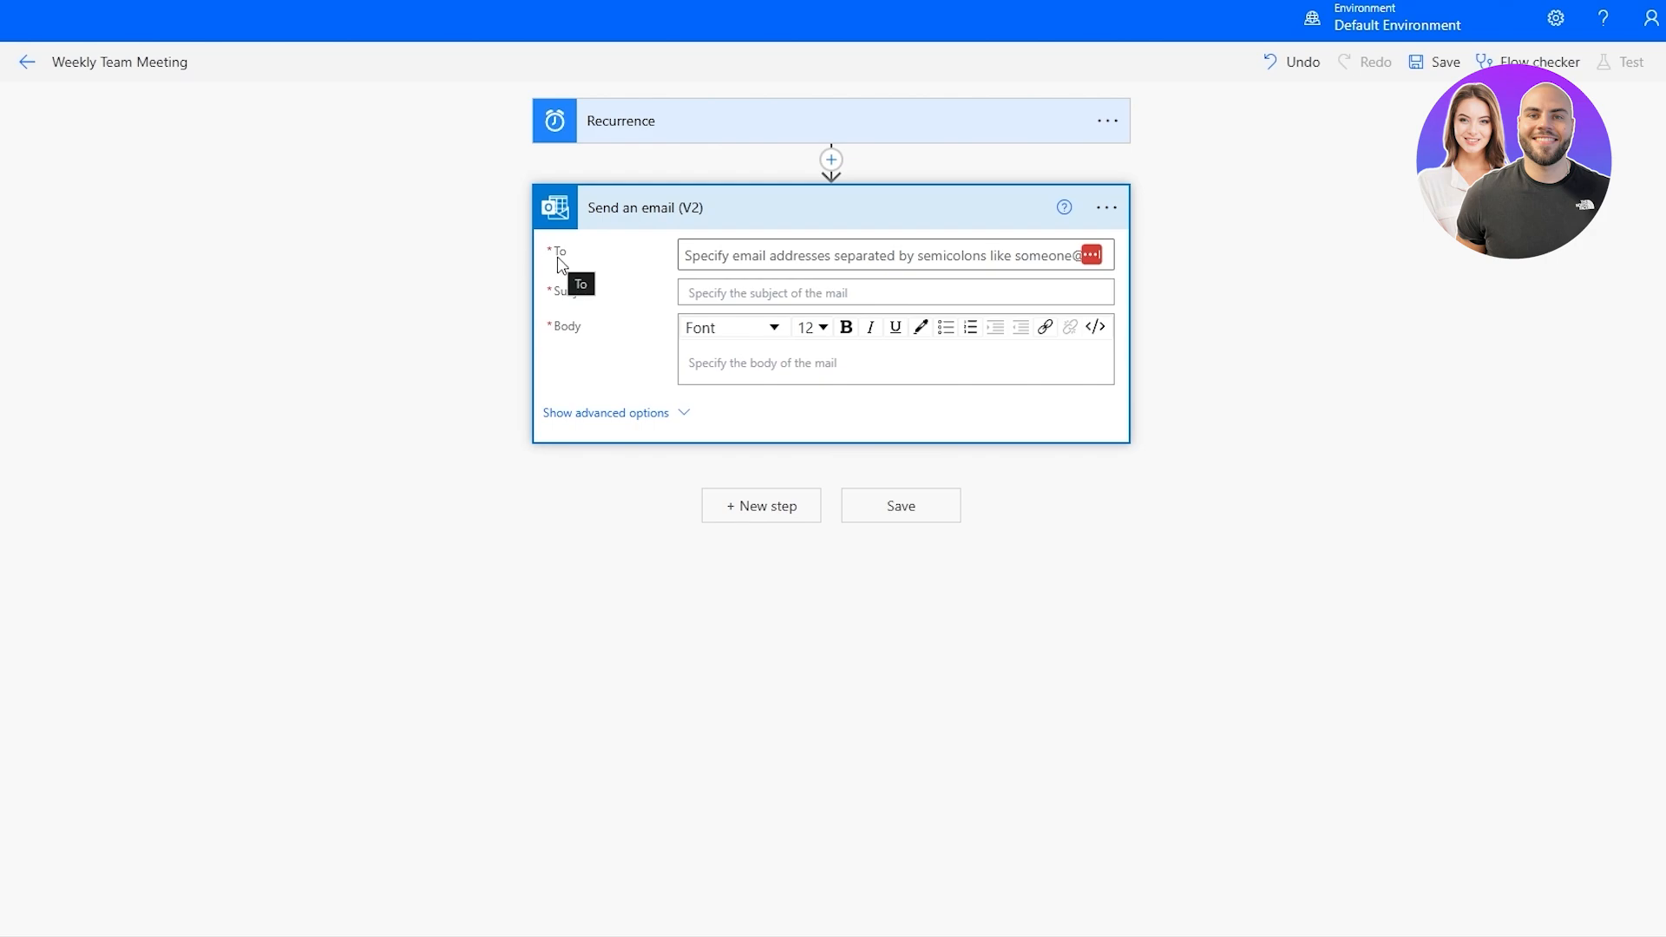
Enter the recipient's email address in the To field of the Send an email (V2) action.
{"action": "left_click", "coordinate": [867, 255]}
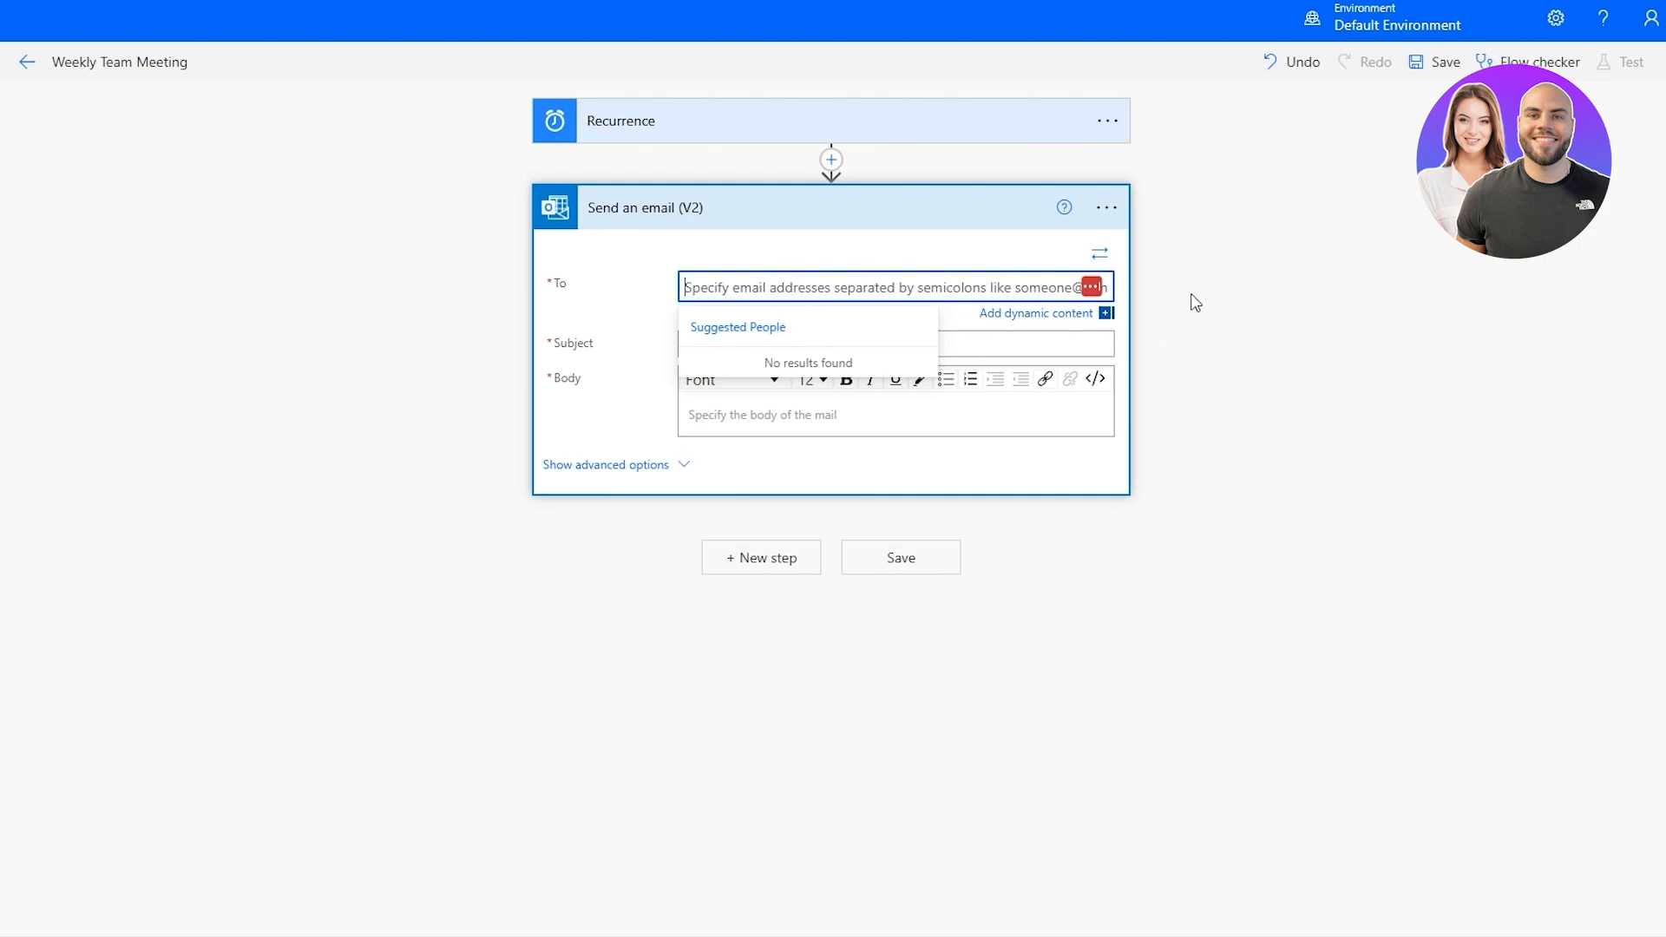
{"action": "left_click", "coordinate": [1107, 314]}
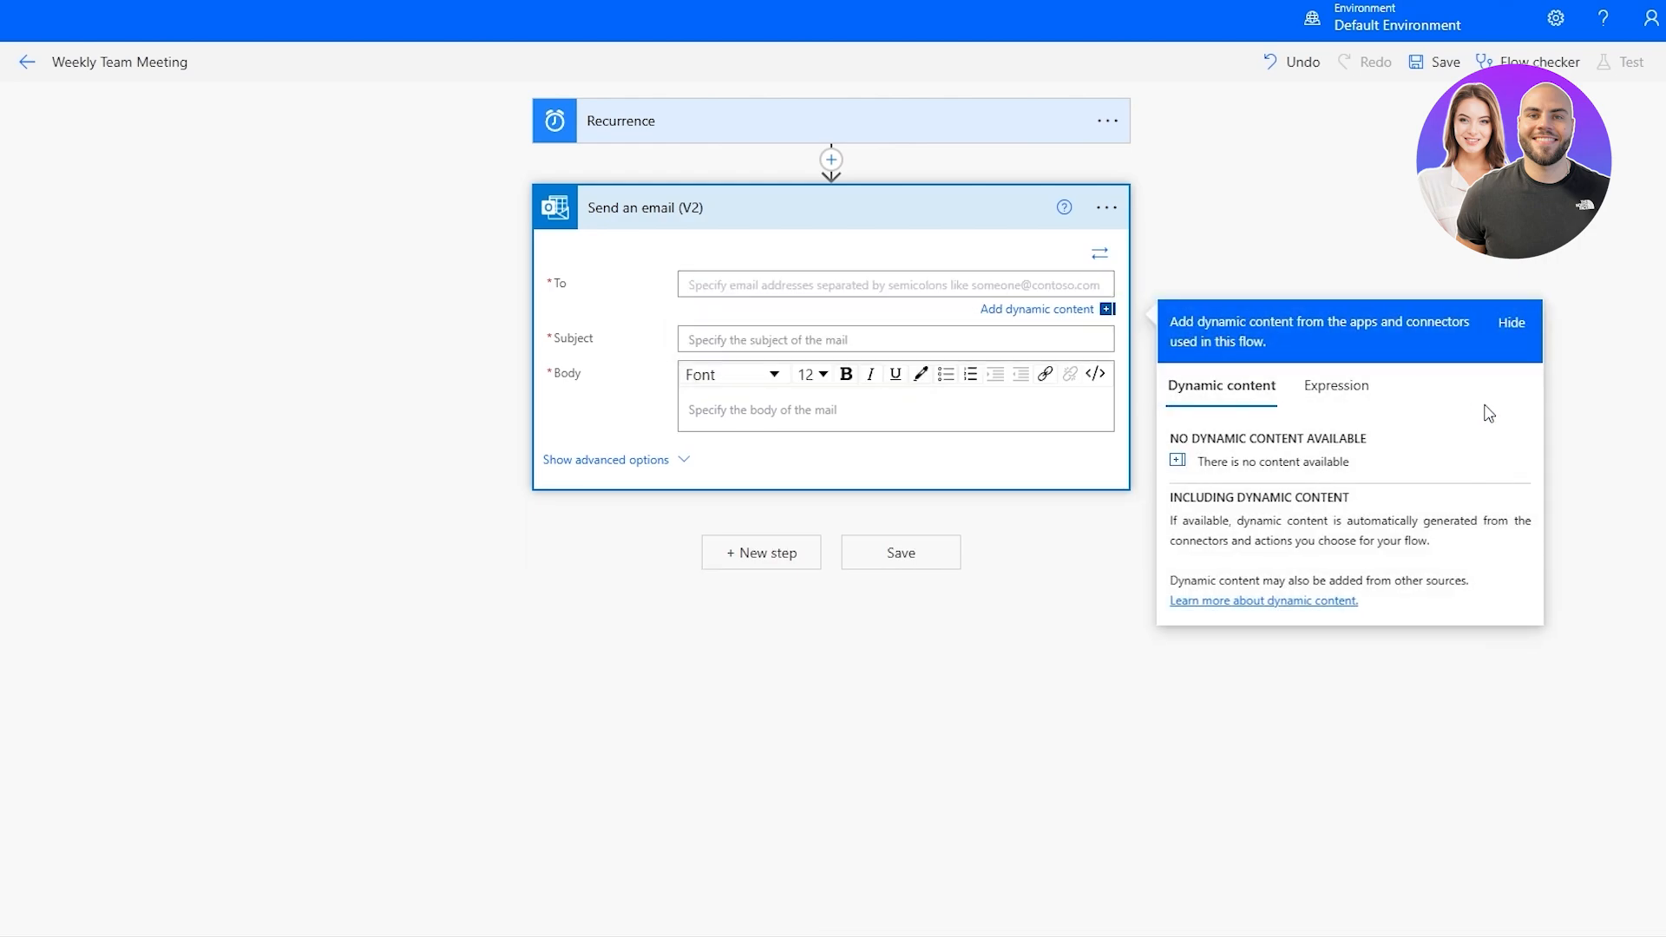
{"action": "left_click", "coordinate": [699, 308]}
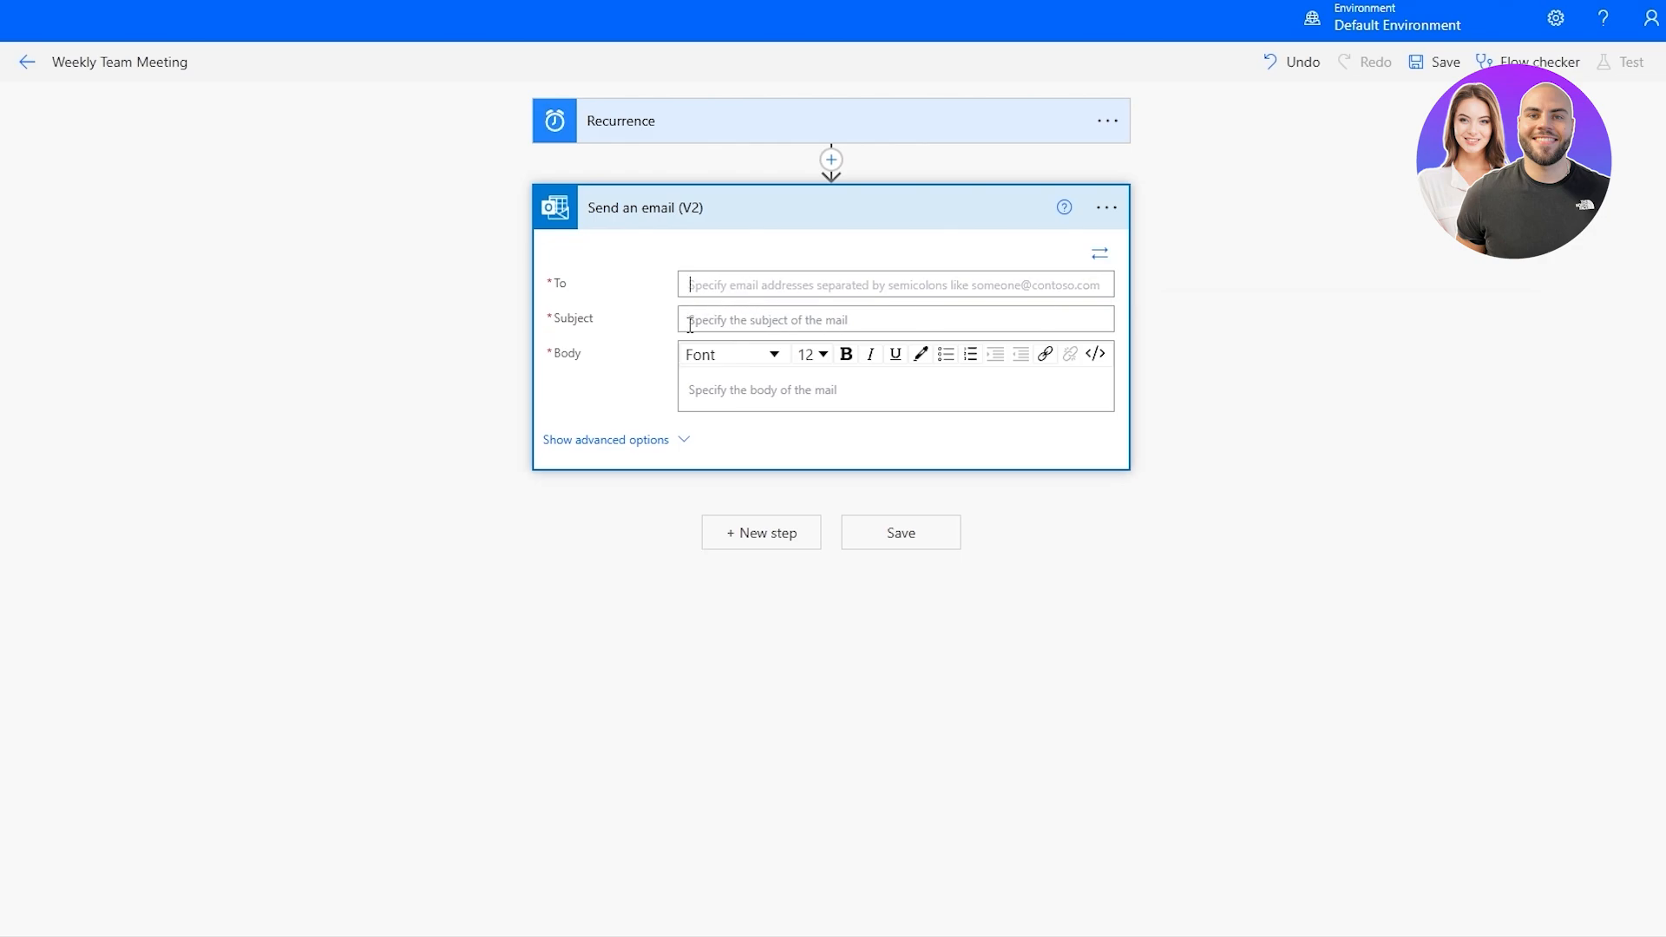
{"action": "left_click", "coordinate": [701, 320]}
{"action": "left_click", "coordinate": [740, 387]}
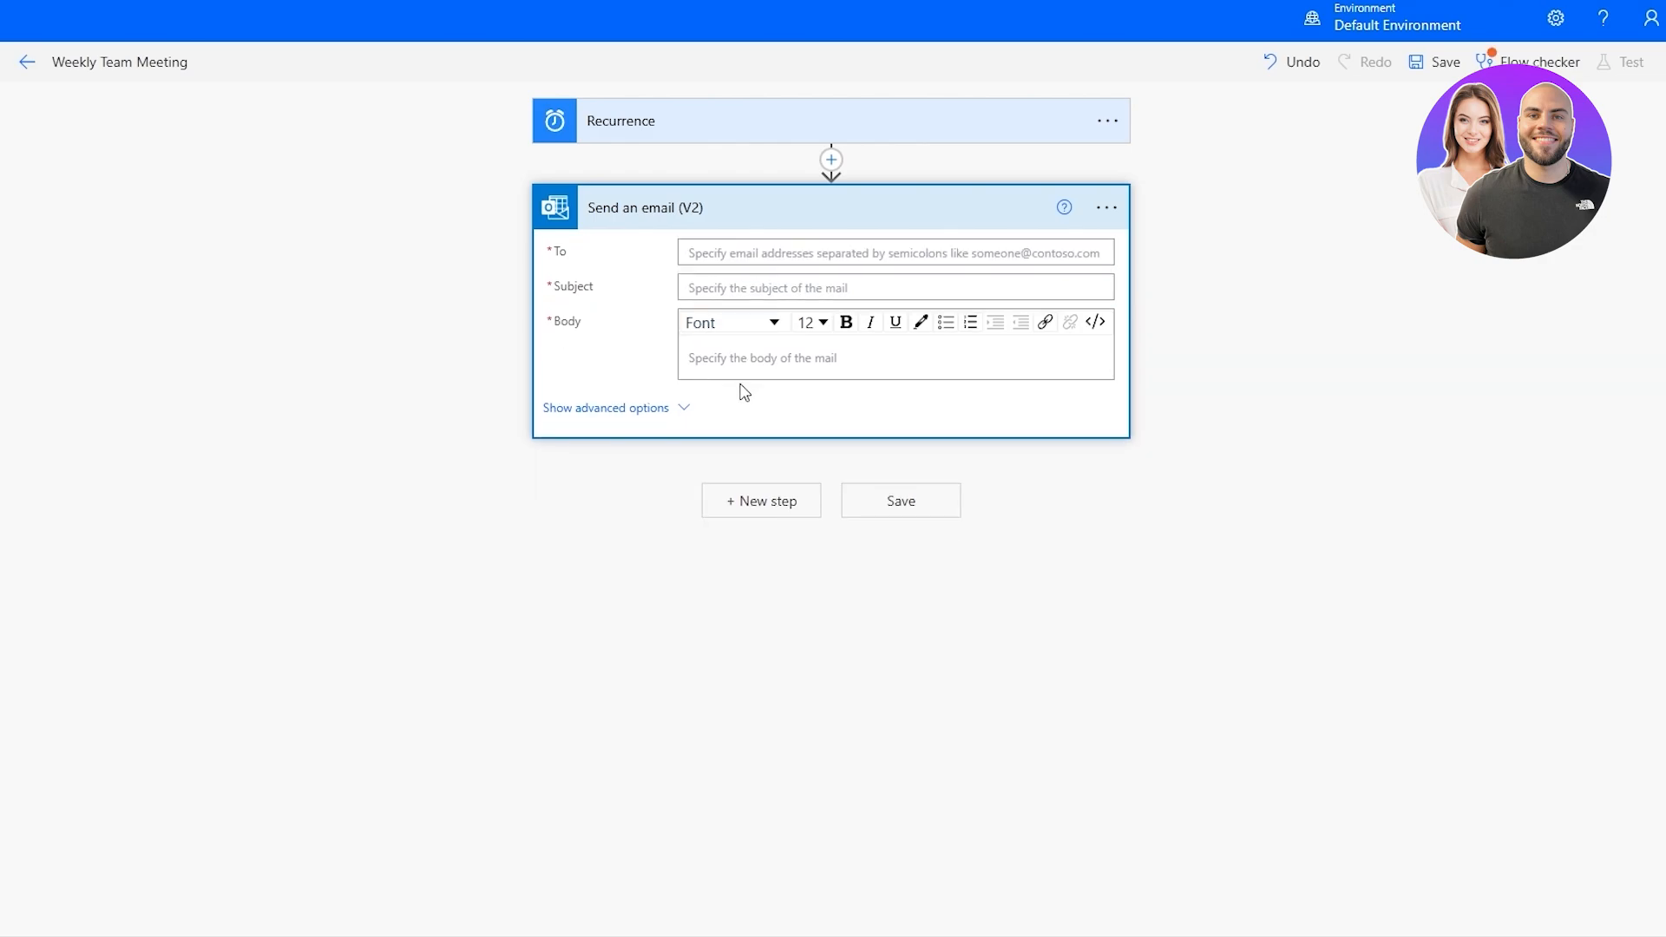
{"action": "left_click", "coordinate": [708, 359]}
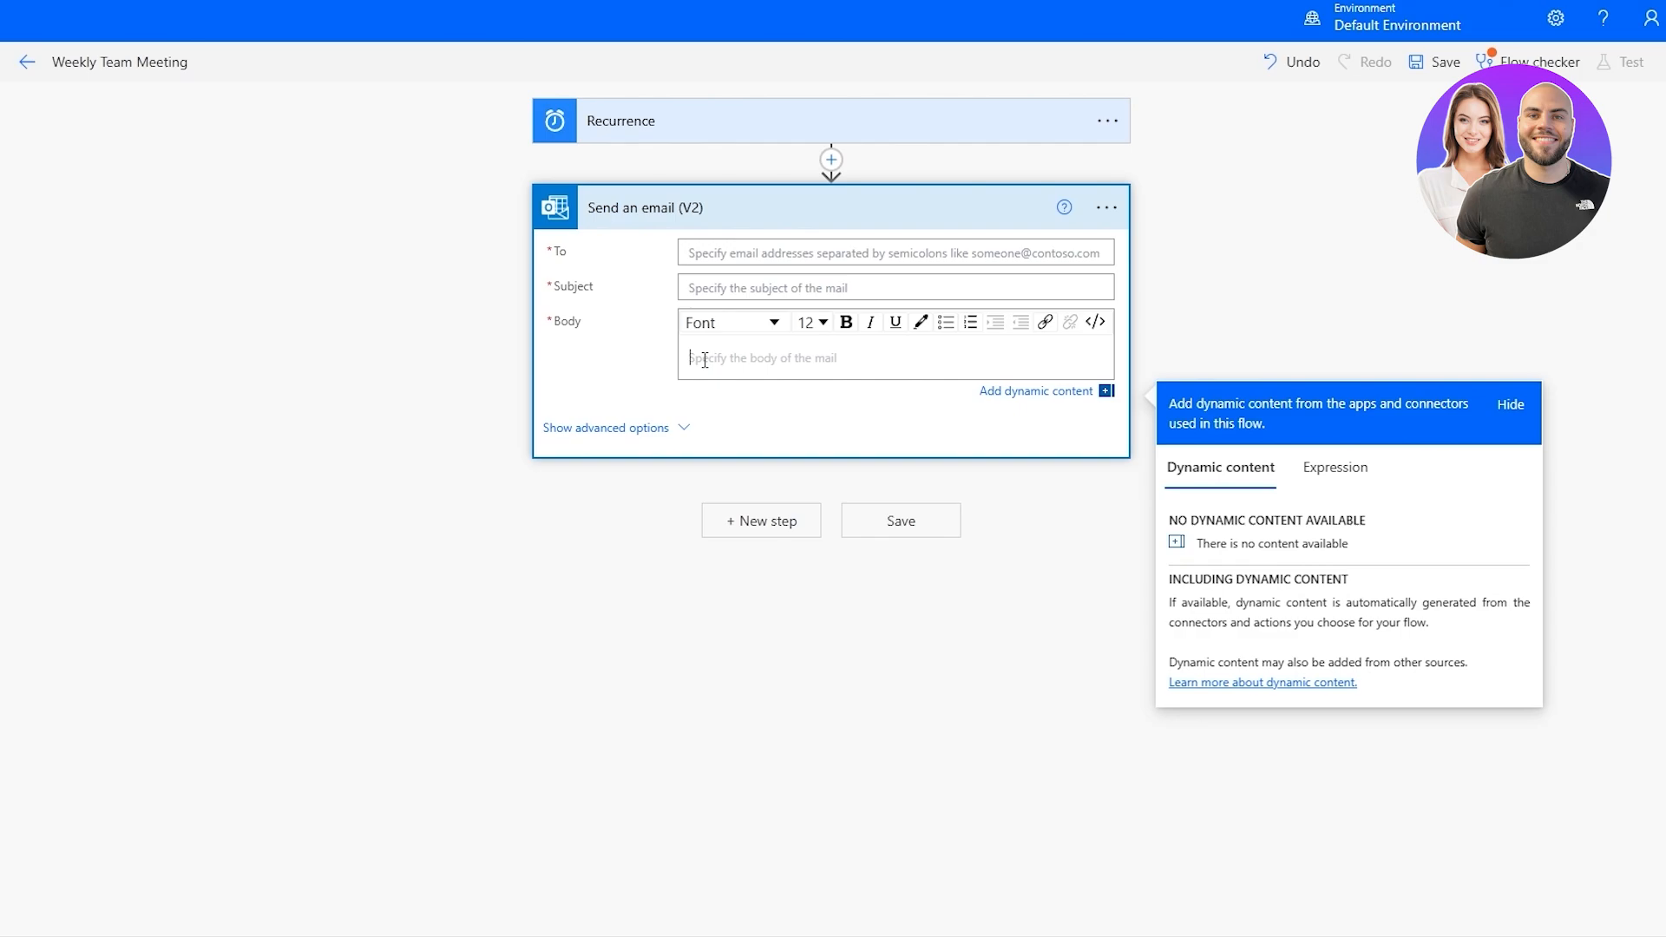
{"action": "left_click", "coordinate": [713, 252]}
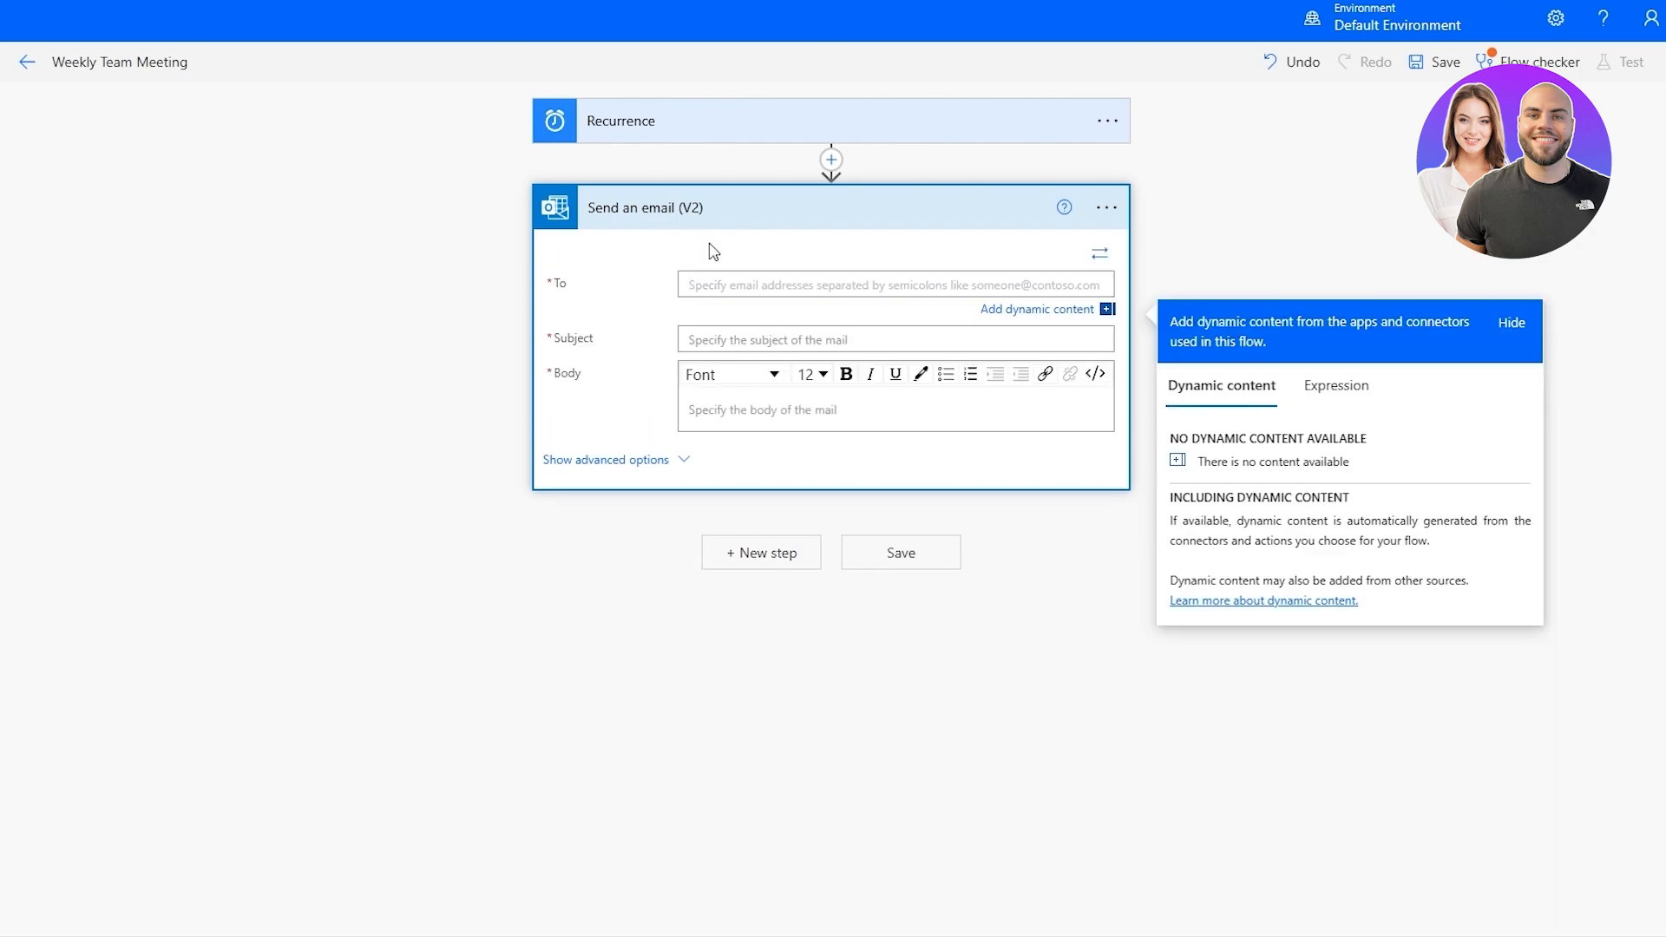
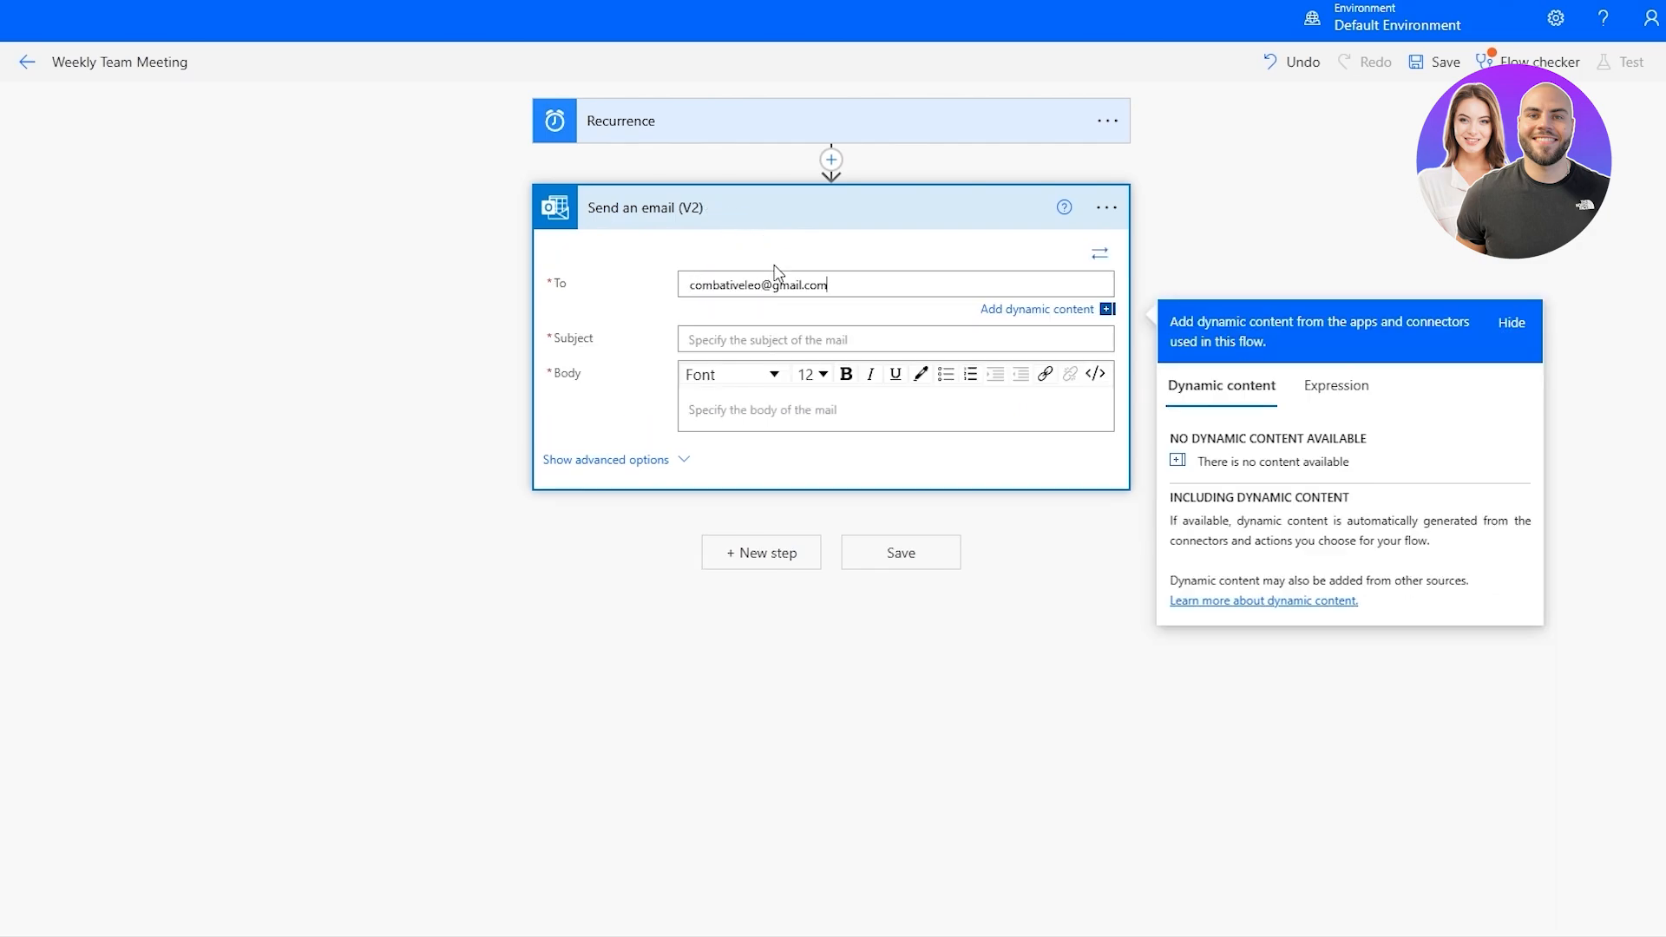
{"action": "key", "text": "ctrl+a"}
{"action": "key", "text": "ctrl+v"}
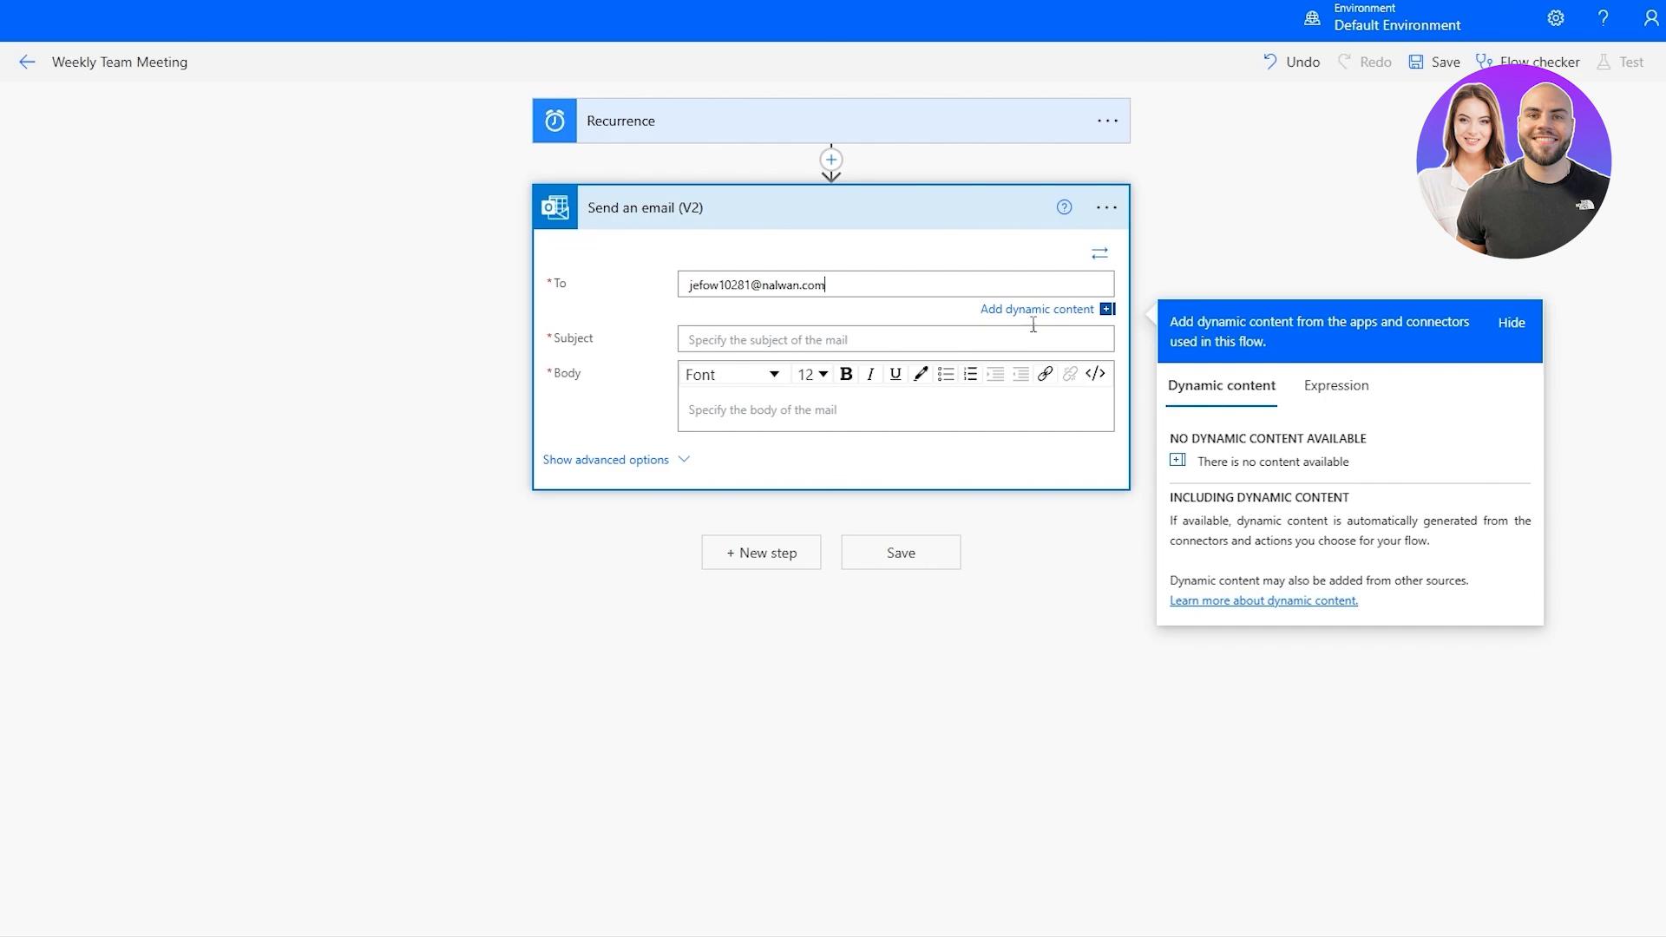
{"action": "left_click", "coordinate": [826, 315]}
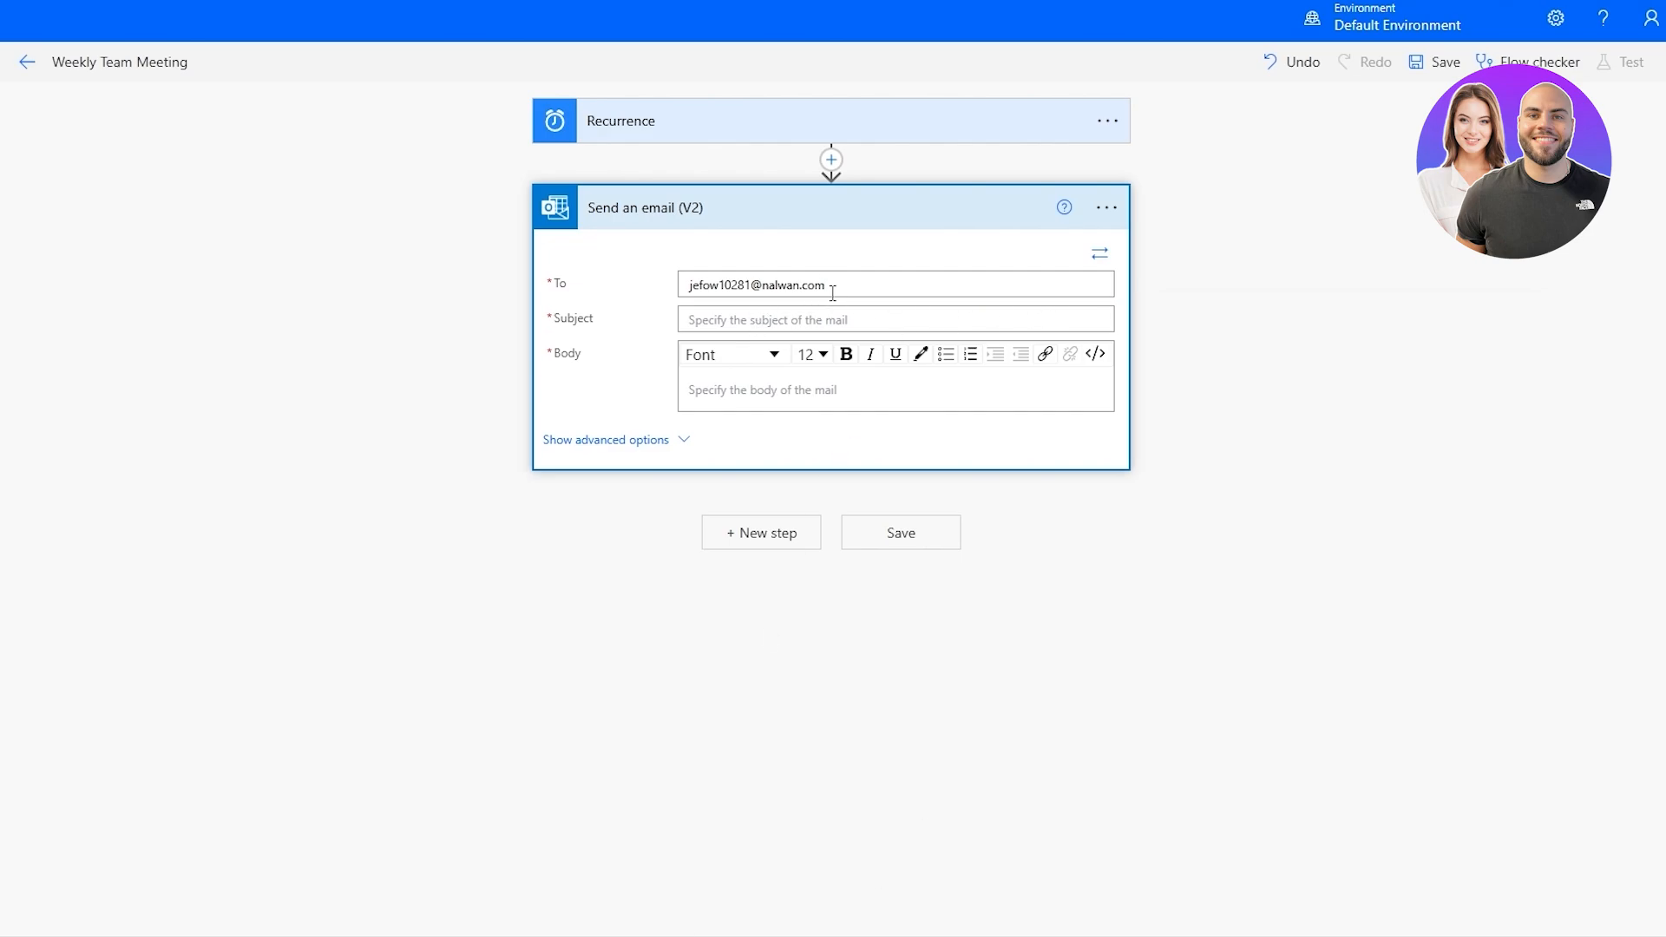
Set the email subject to "Weekly Team Meeting" and write a body asking the team to have all necessary documents ready for this week's meeting.
{"action": "left_click", "coordinate": [751, 321]}
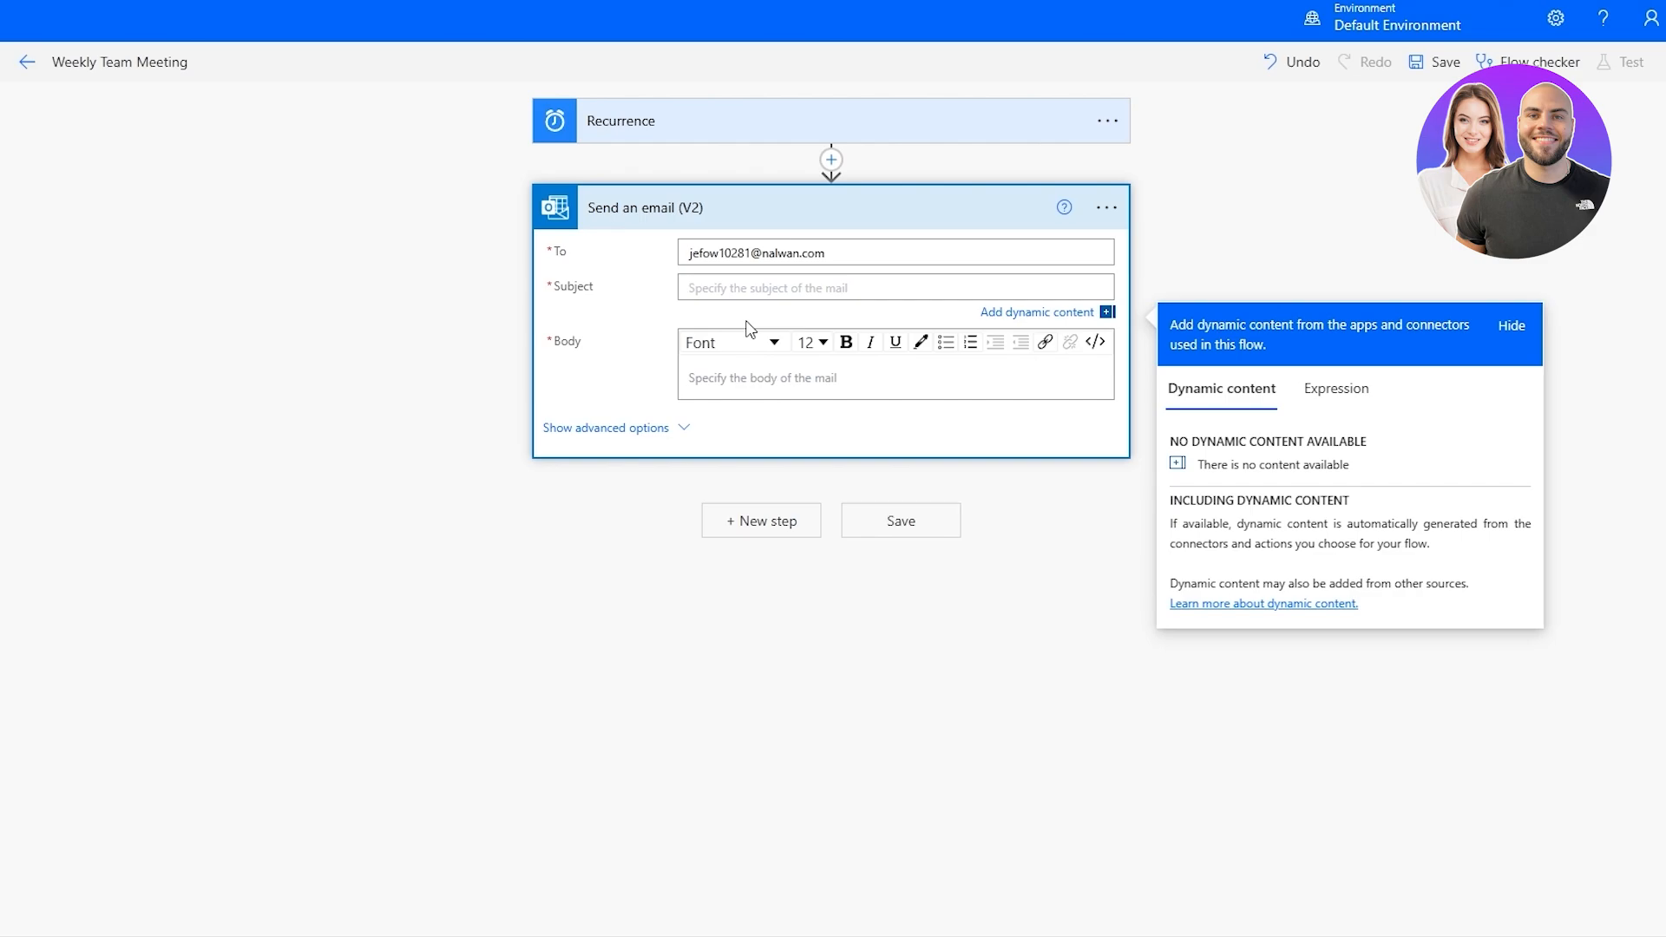
{"action": "type", "text": "W"}
{"action": "type", "text": "eekly Meeting"}
{"action": "type", "text": "Team Meeting"}
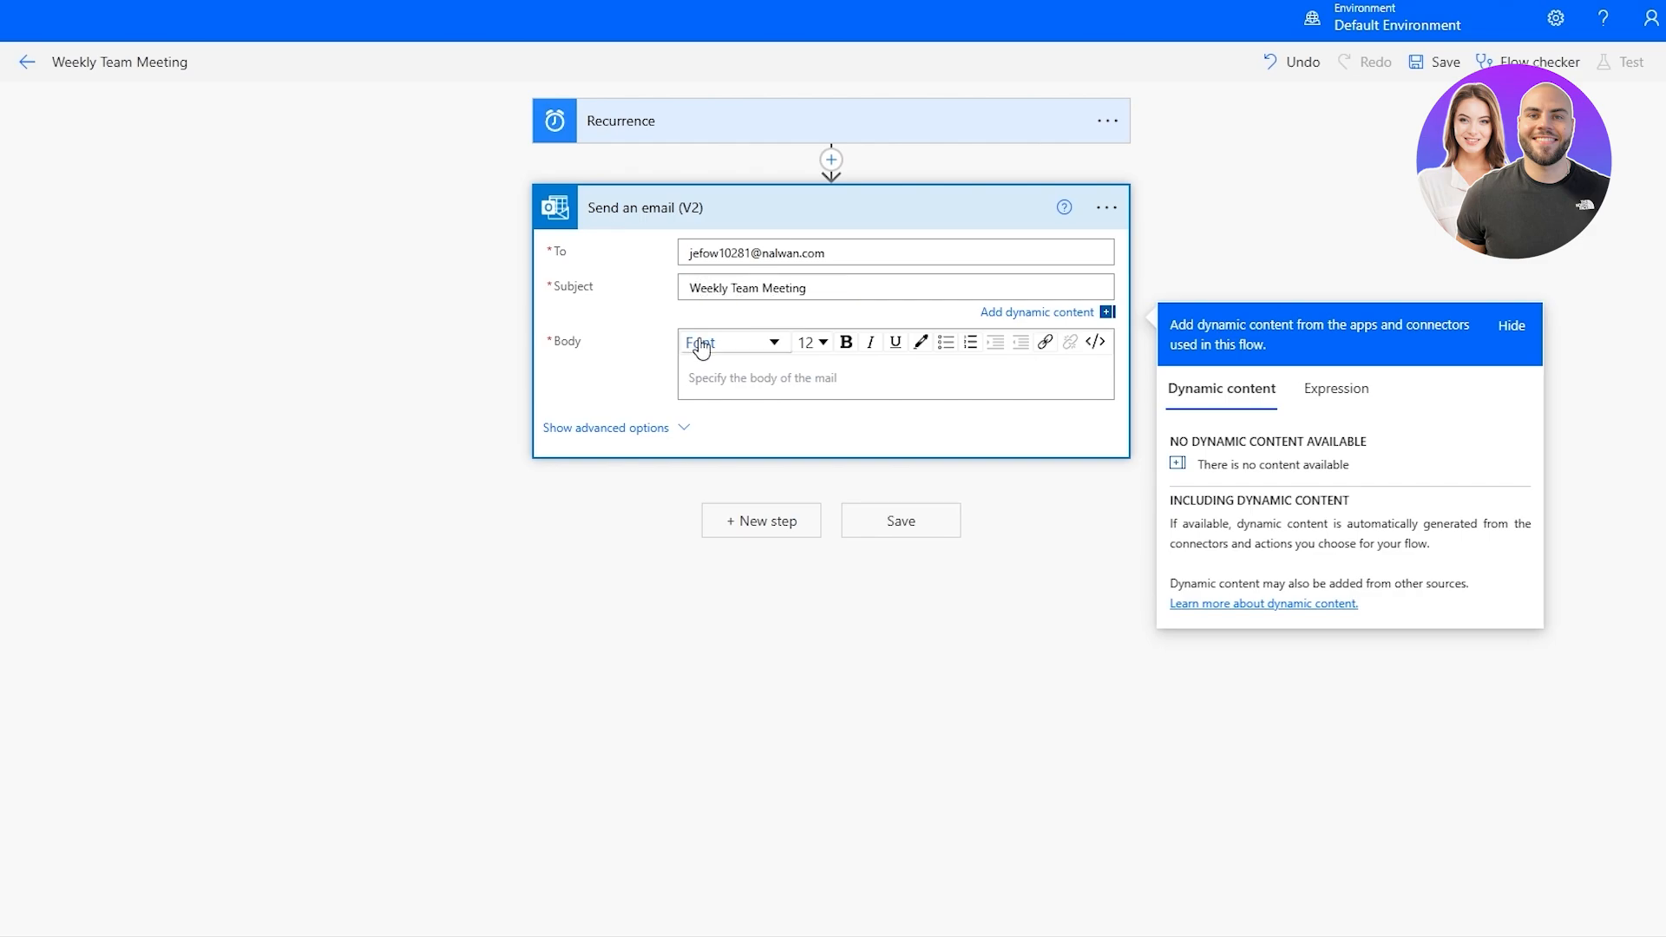
{"action": "left_click", "coordinate": [733, 386]}
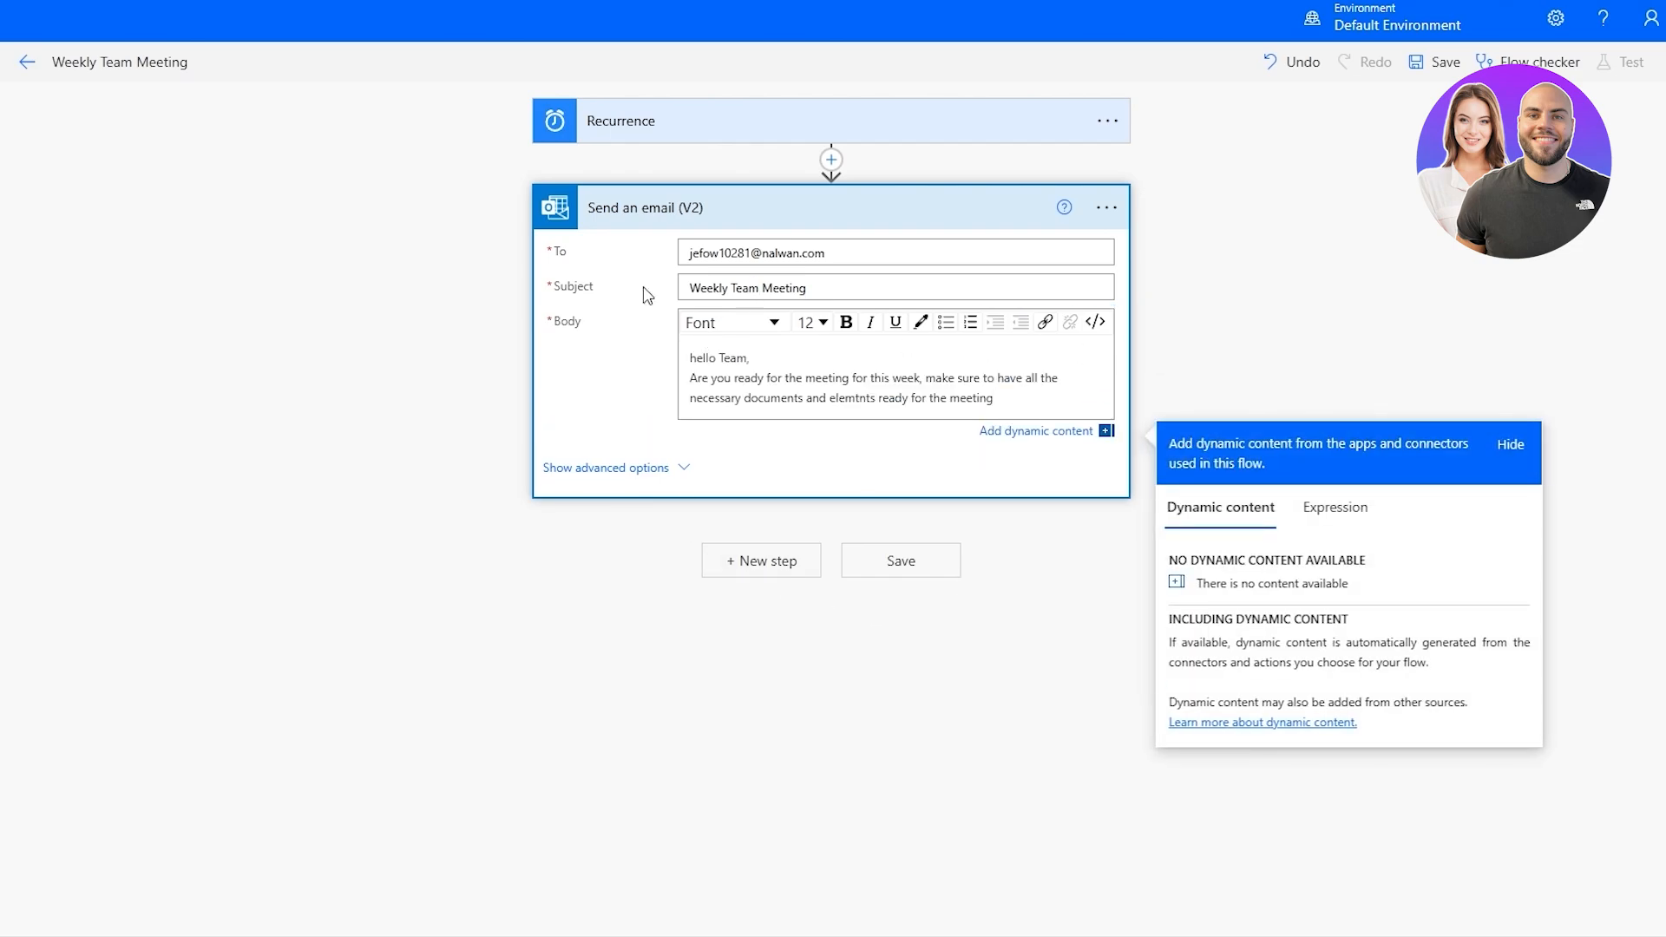
Expand the Recurrence trigger's advanced options, set its hours to 16 and save the flow.
{"action": "left_click", "coordinate": [859, 122]}
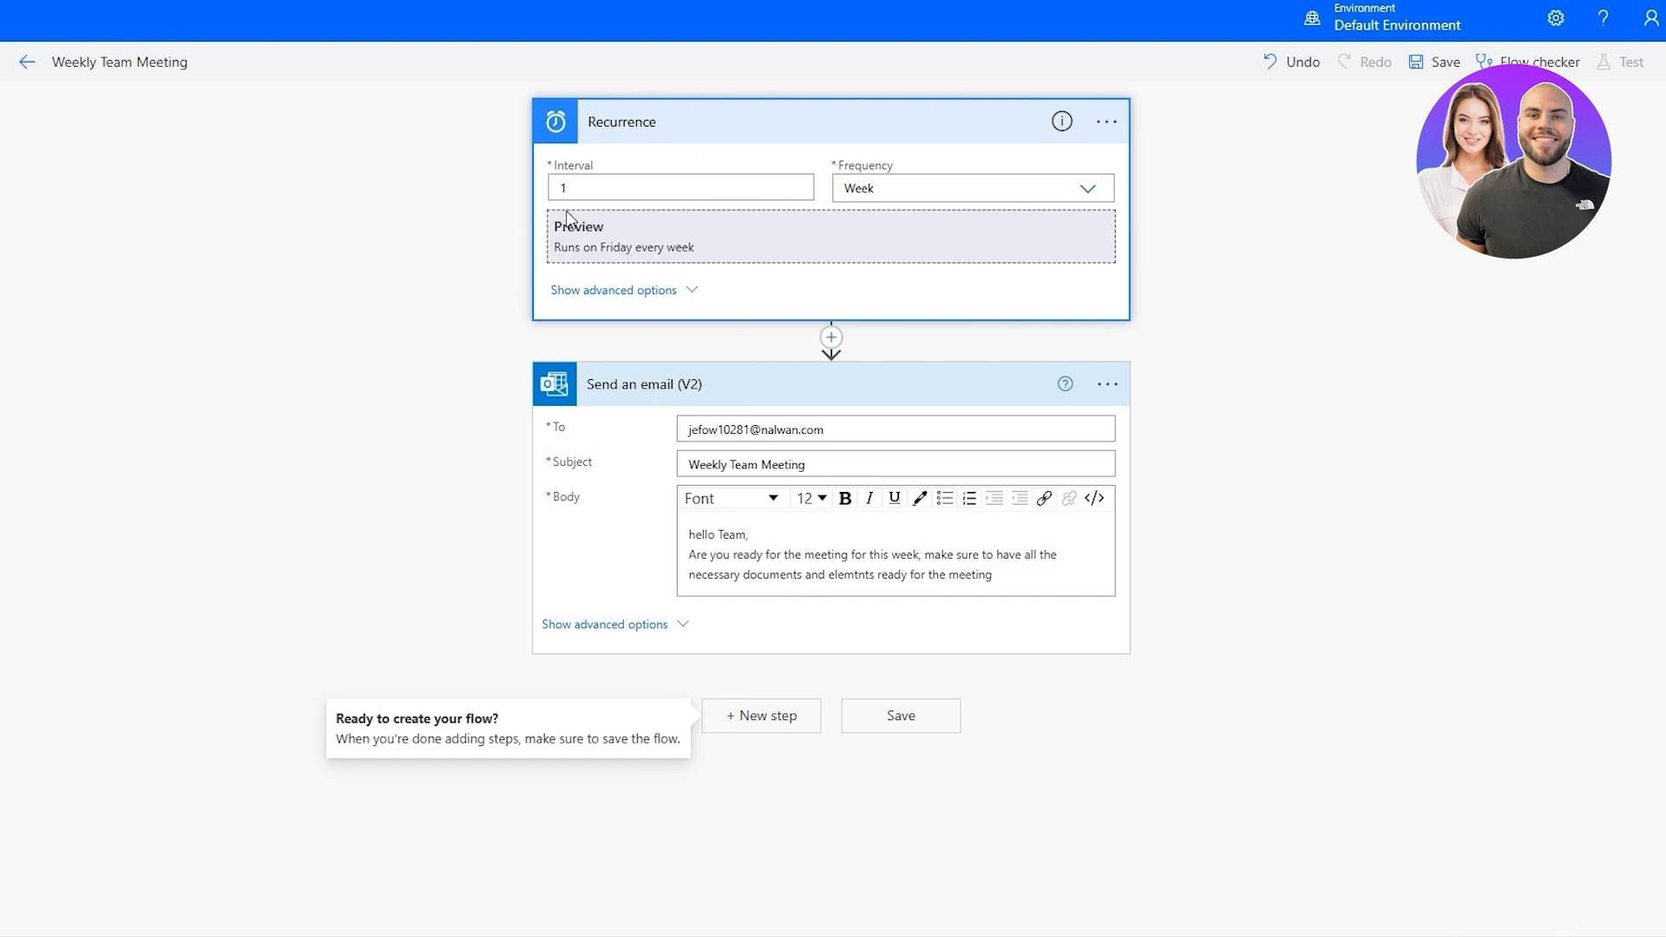
{"action": "left_click", "coordinate": [657, 290]}
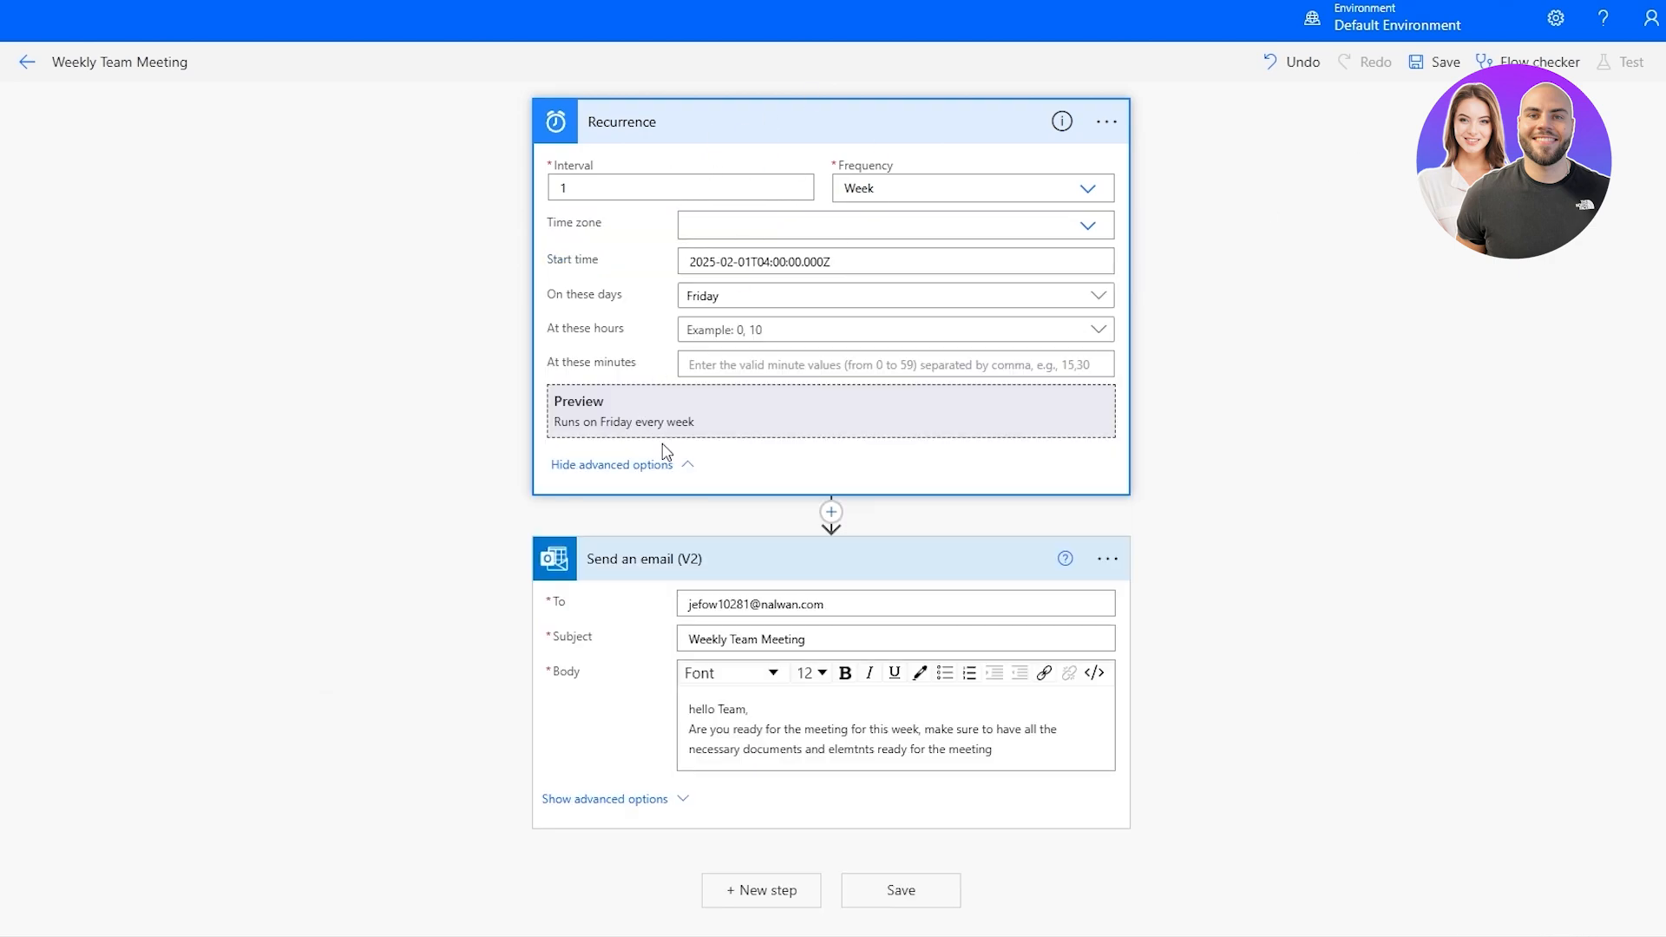
{"action": "left_click", "coordinate": [774, 303]}
{"action": "left_click", "coordinate": [774, 305]}
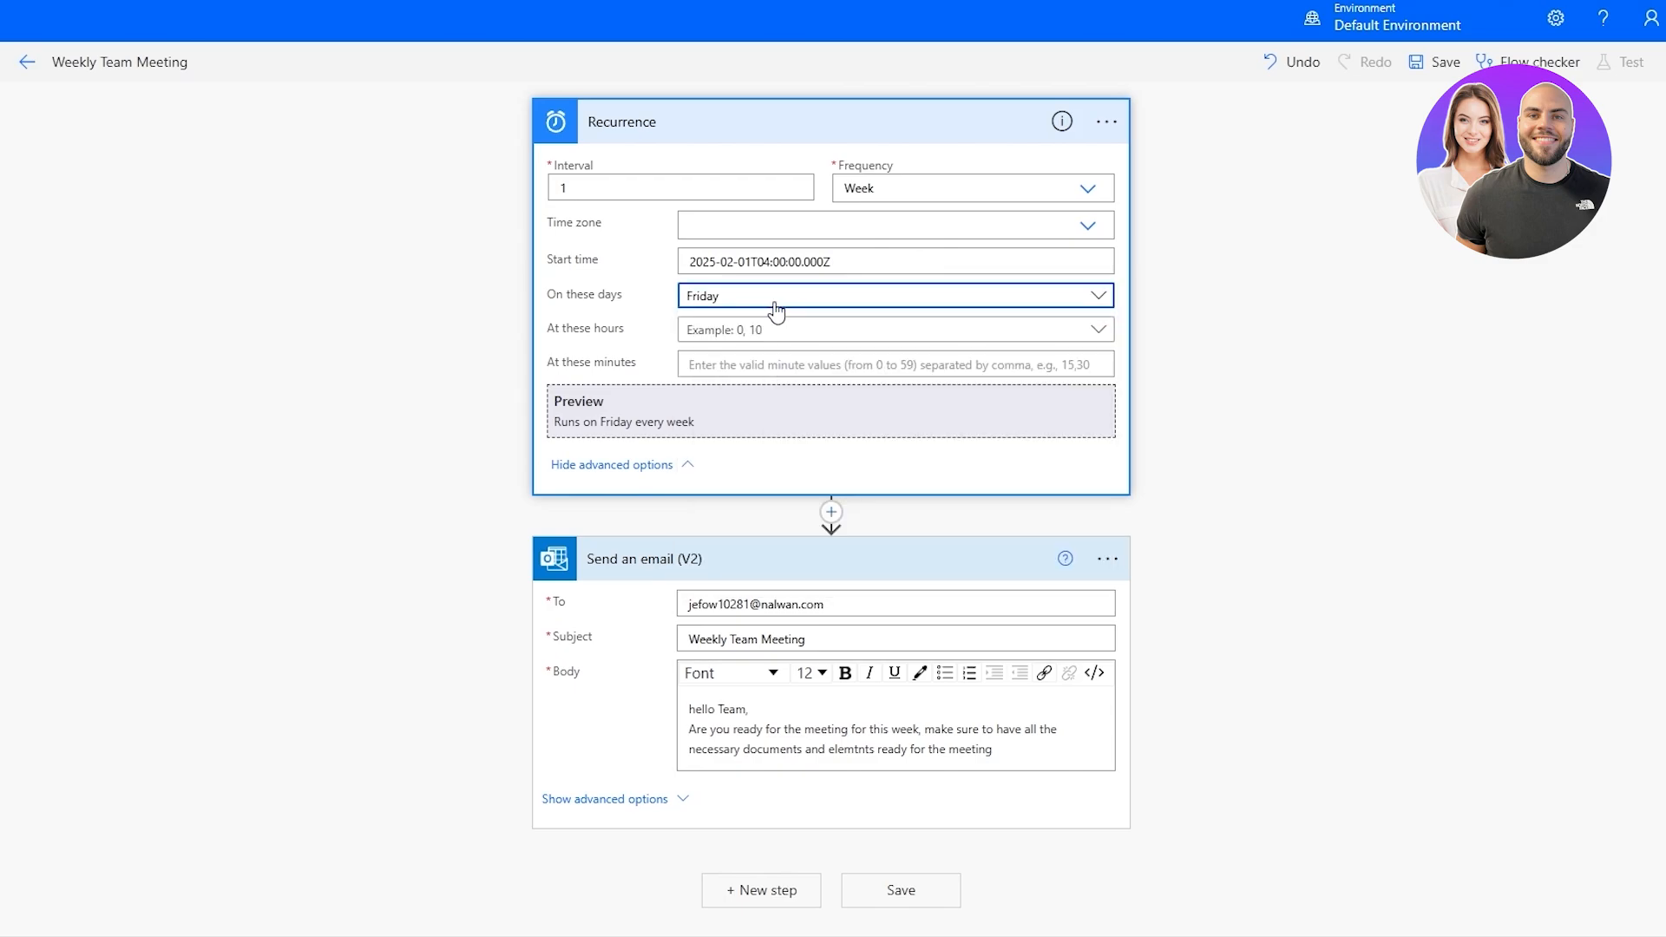
{"action": "left_click", "coordinate": [738, 260]}
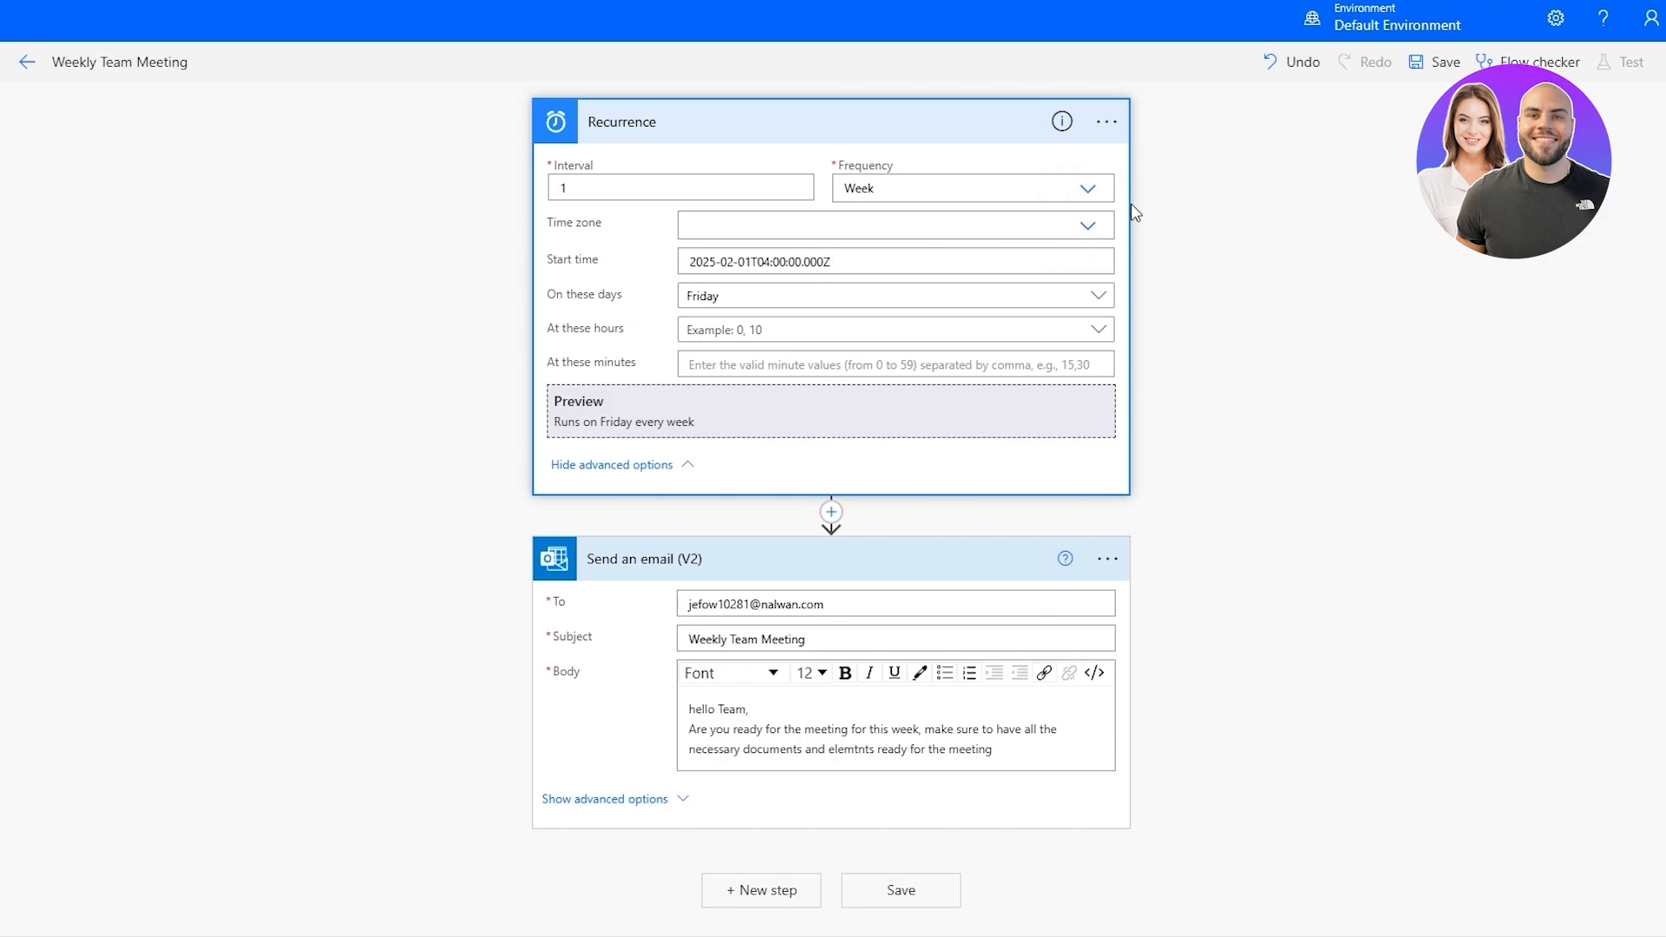
{"action": "left_click", "coordinate": [752, 332]}
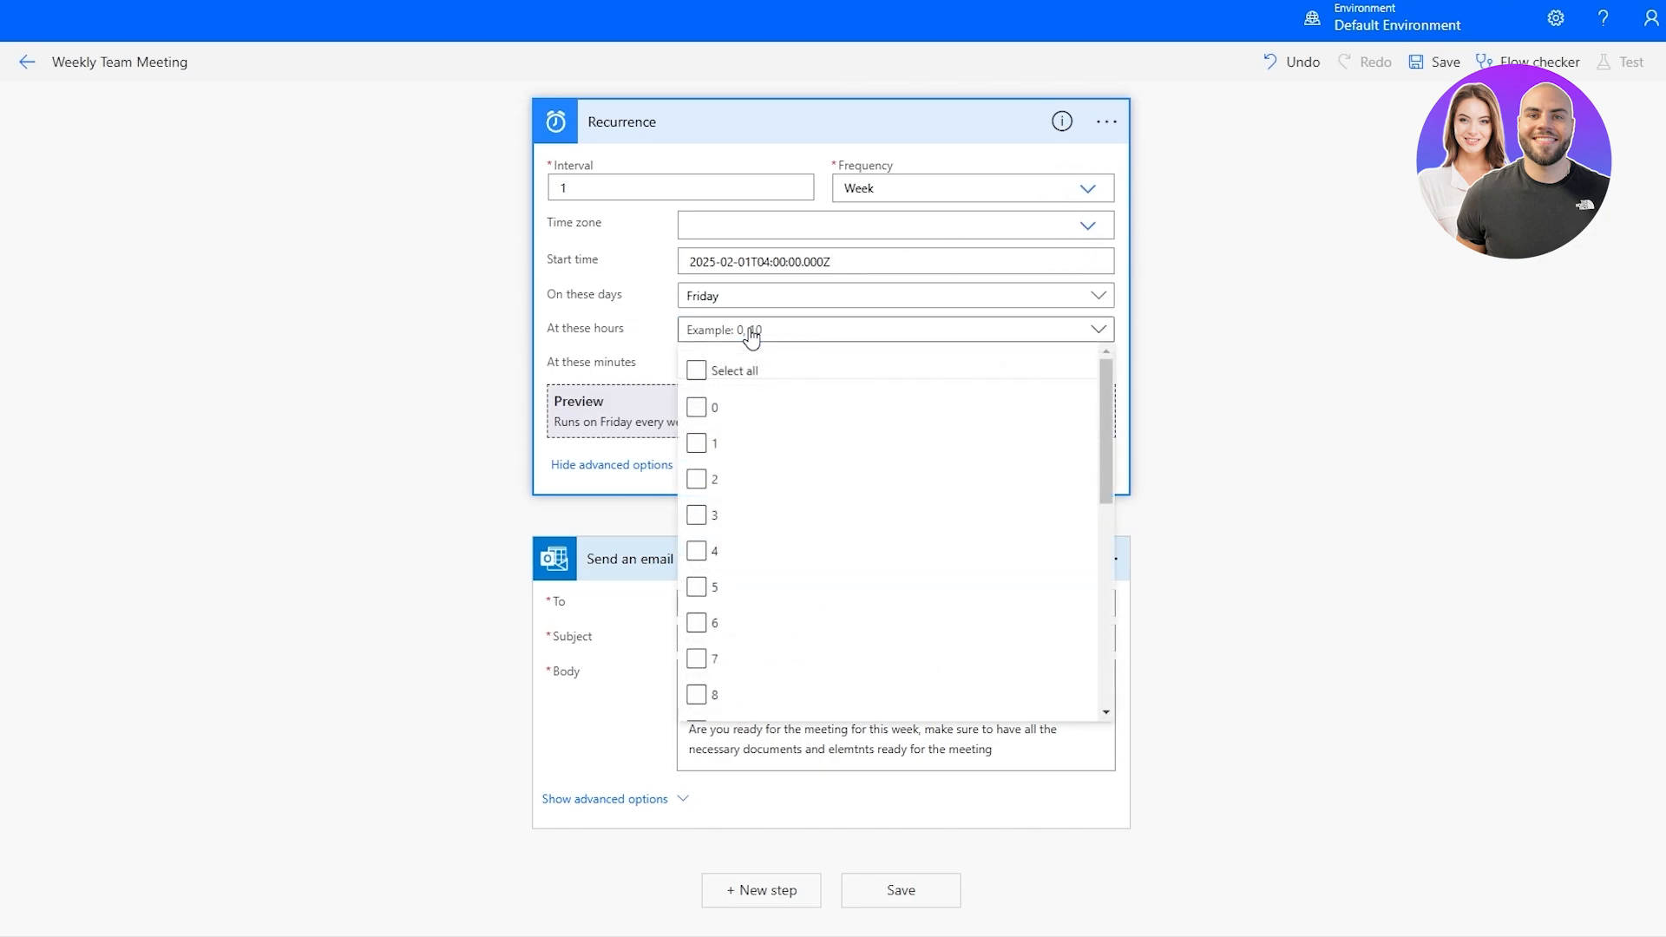
{"action": "scroll", "coordinate": [737, 487], "scroll_direction": "down", "scroll_amount": 6}
{"action": "scroll", "coordinate": [726, 506], "scroll_direction": "up", "scroll_amount": 3}
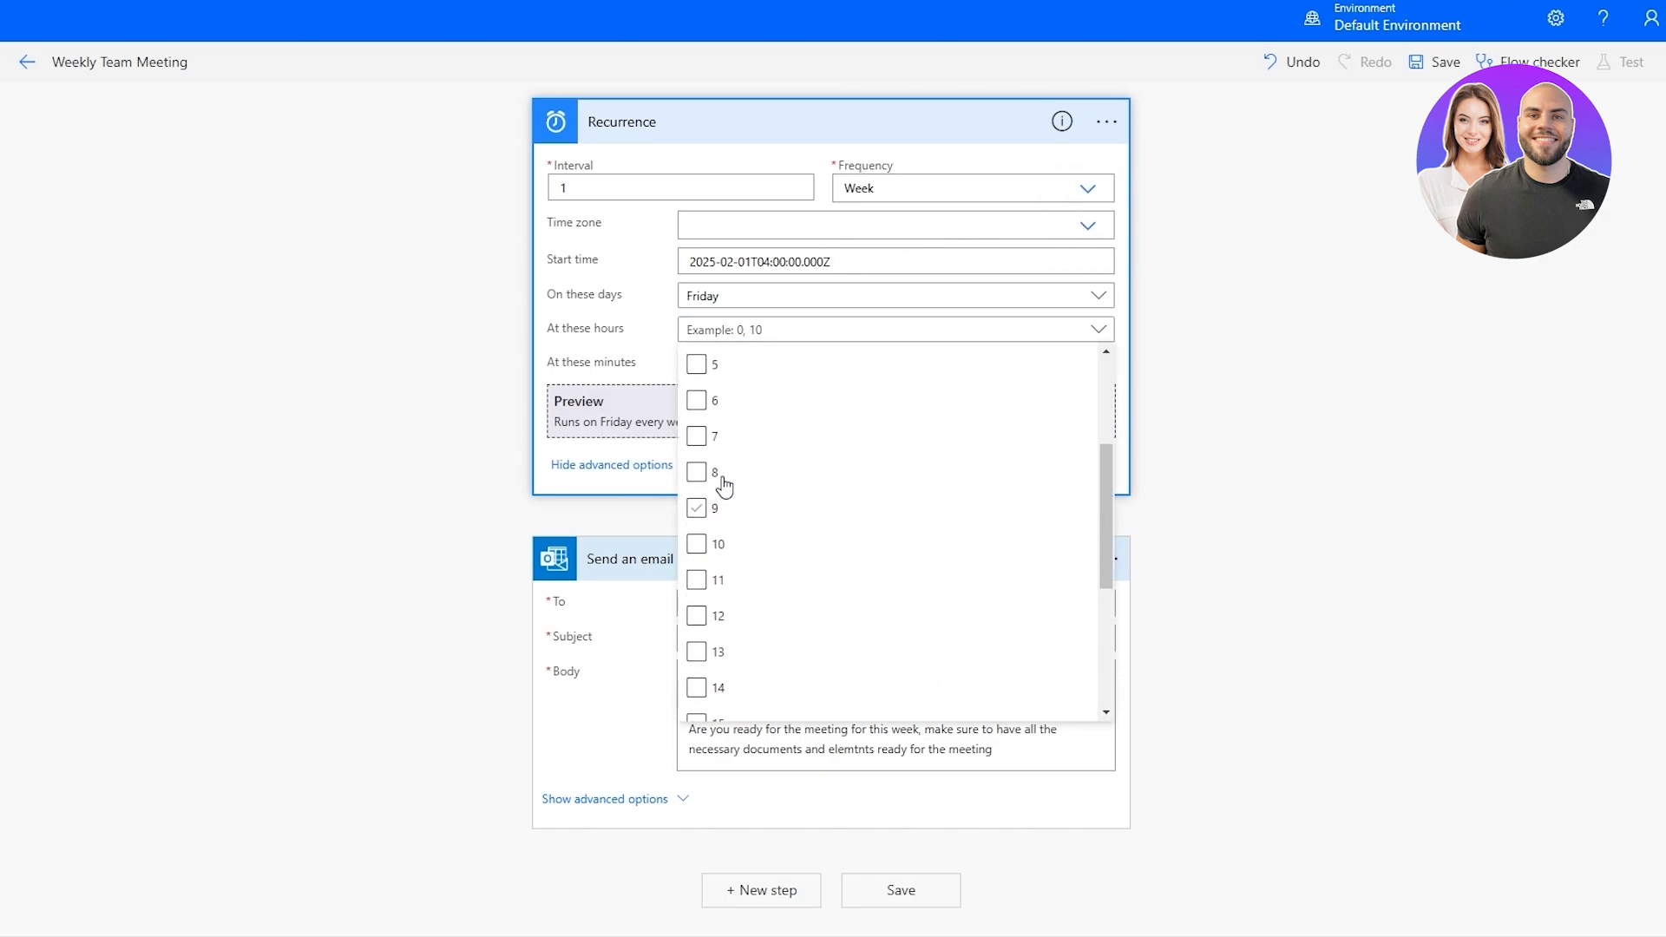
{"action": "scroll", "coordinate": [732, 476], "scroll_direction": "up", "scroll_amount": 2}
{"action": "scroll", "coordinate": [732, 476], "scroll_direction": "down", "scroll_amount": 5}
{"action": "left_click", "coordinate": [697, 681]}
{"action": "left_click", "coordinate": [498, 447]}
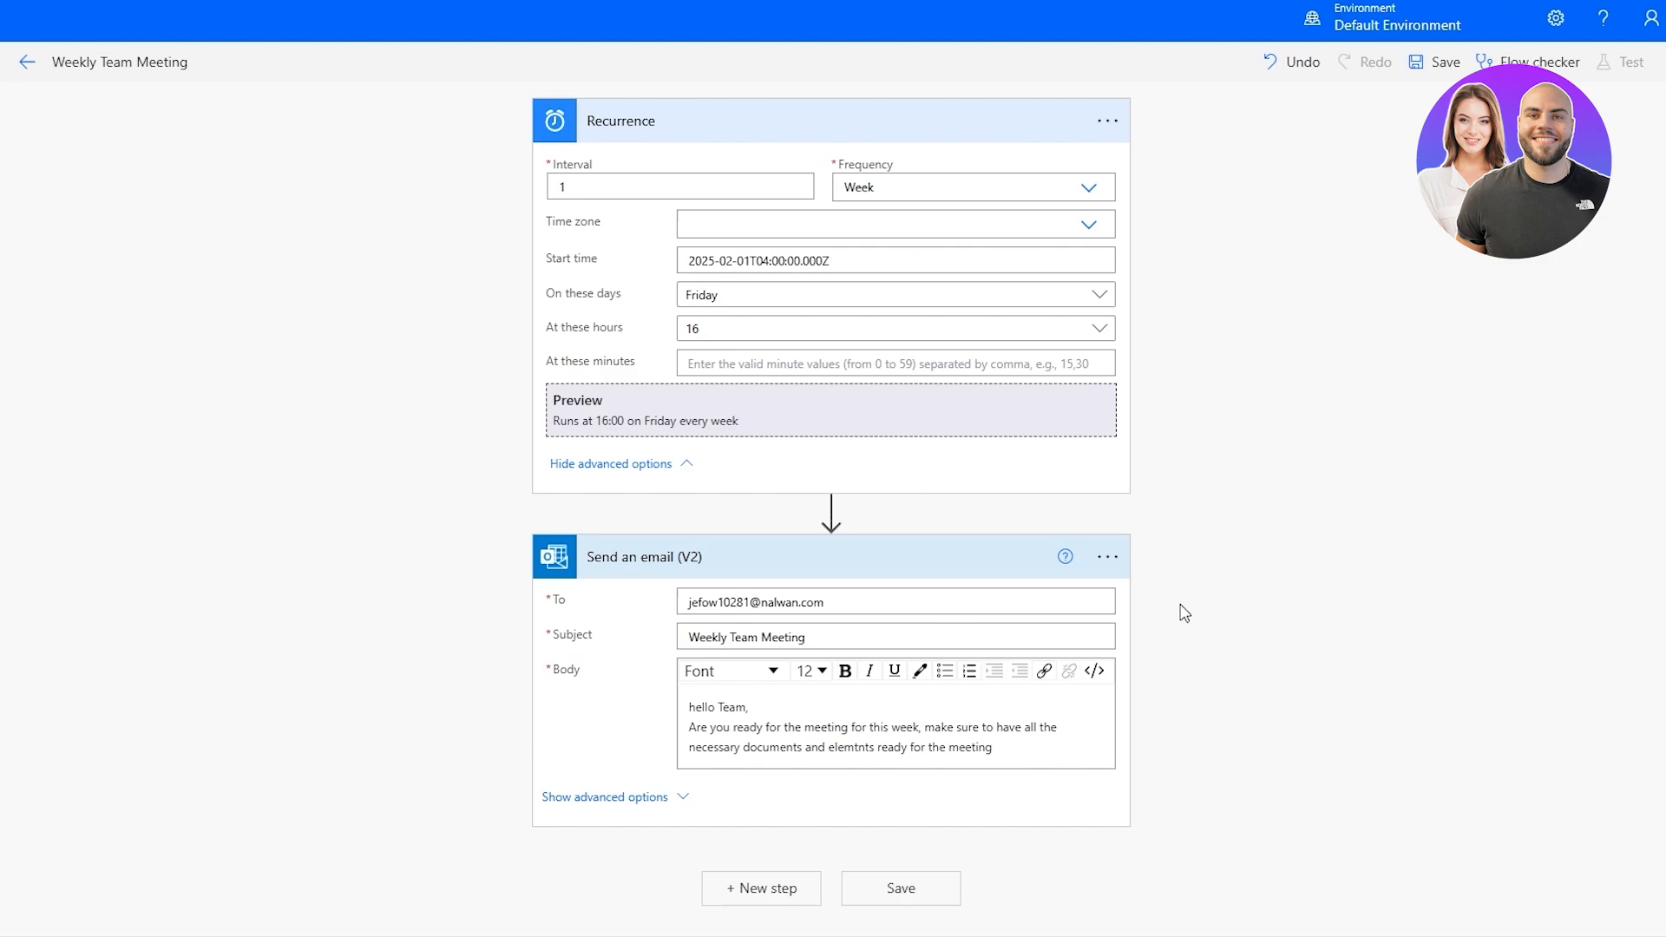
{"action": "left_click", "coordinate": [919, 901]}
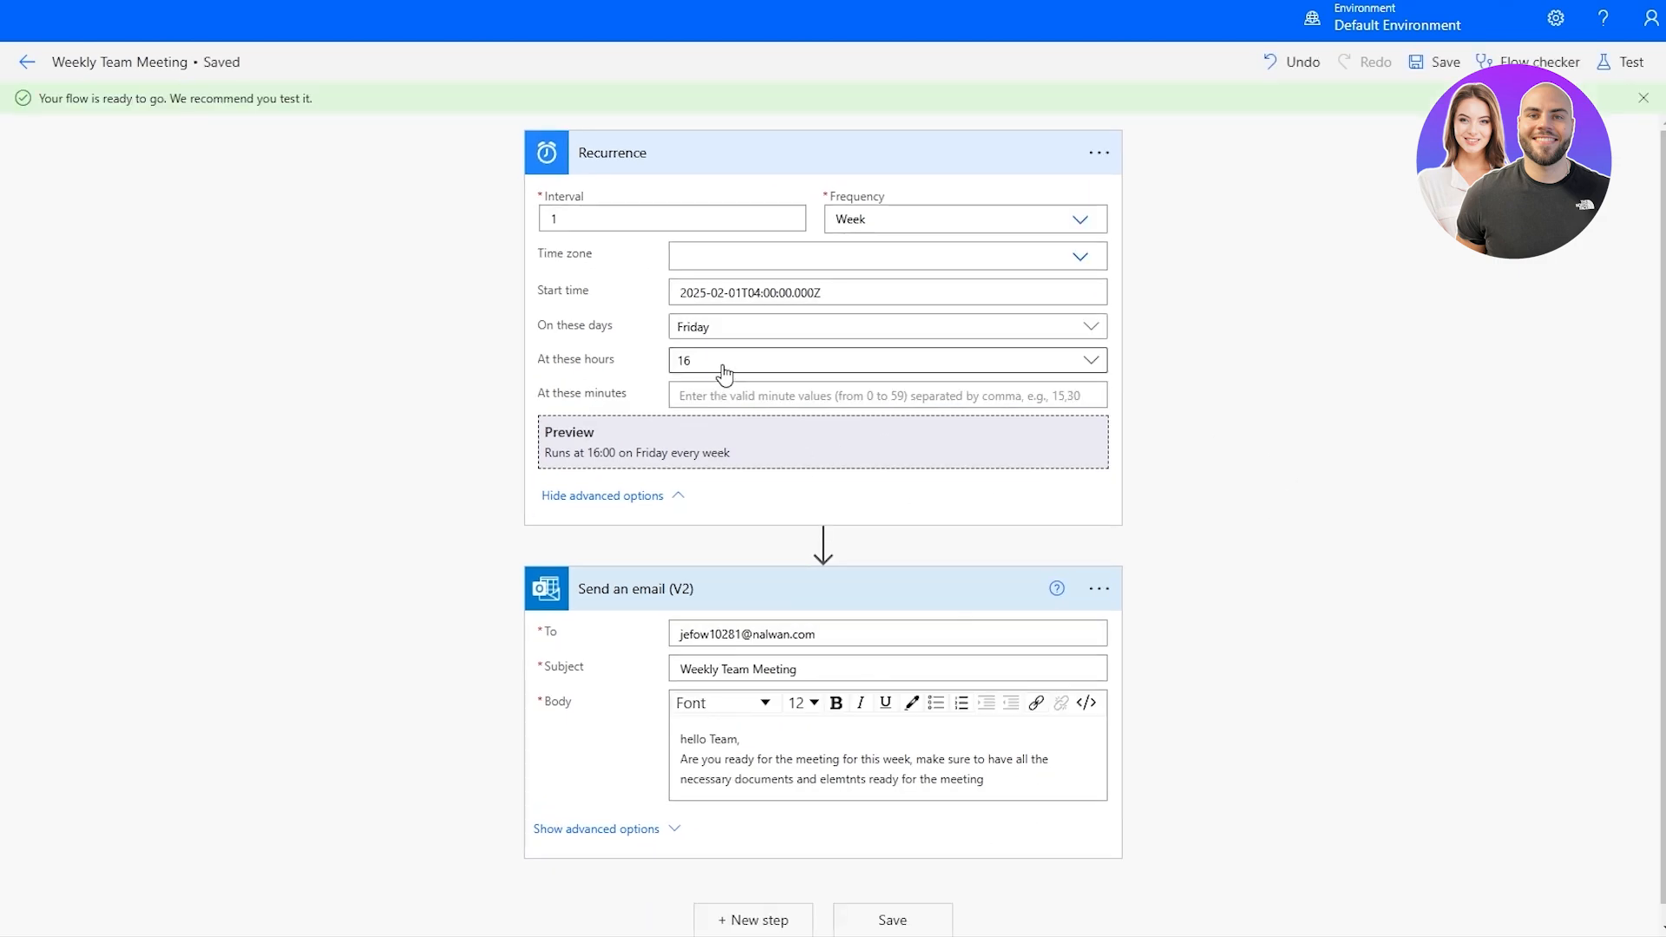
Set the Recurrence trigger's minutes to 40 and save the flow again.
{"action": "left_click", "coordinate": [1080, 363]}
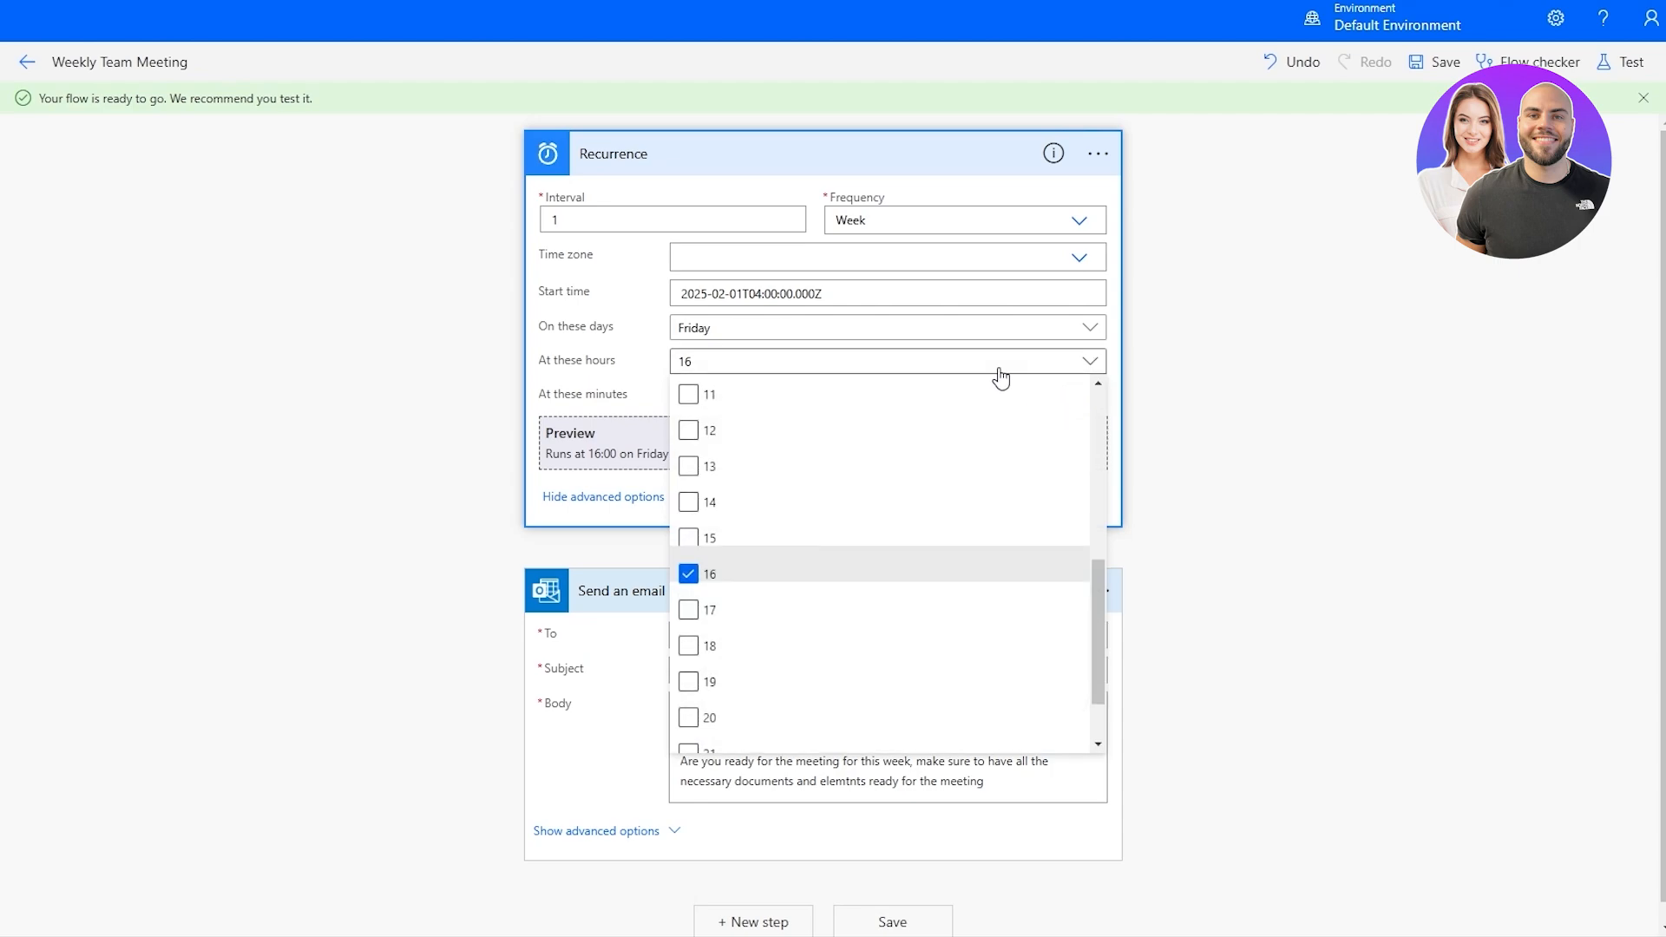
{"action": "left_click", "coordinate": [1078, 361]}
{"action": "left_click", "coordinate": [1011, 404]}
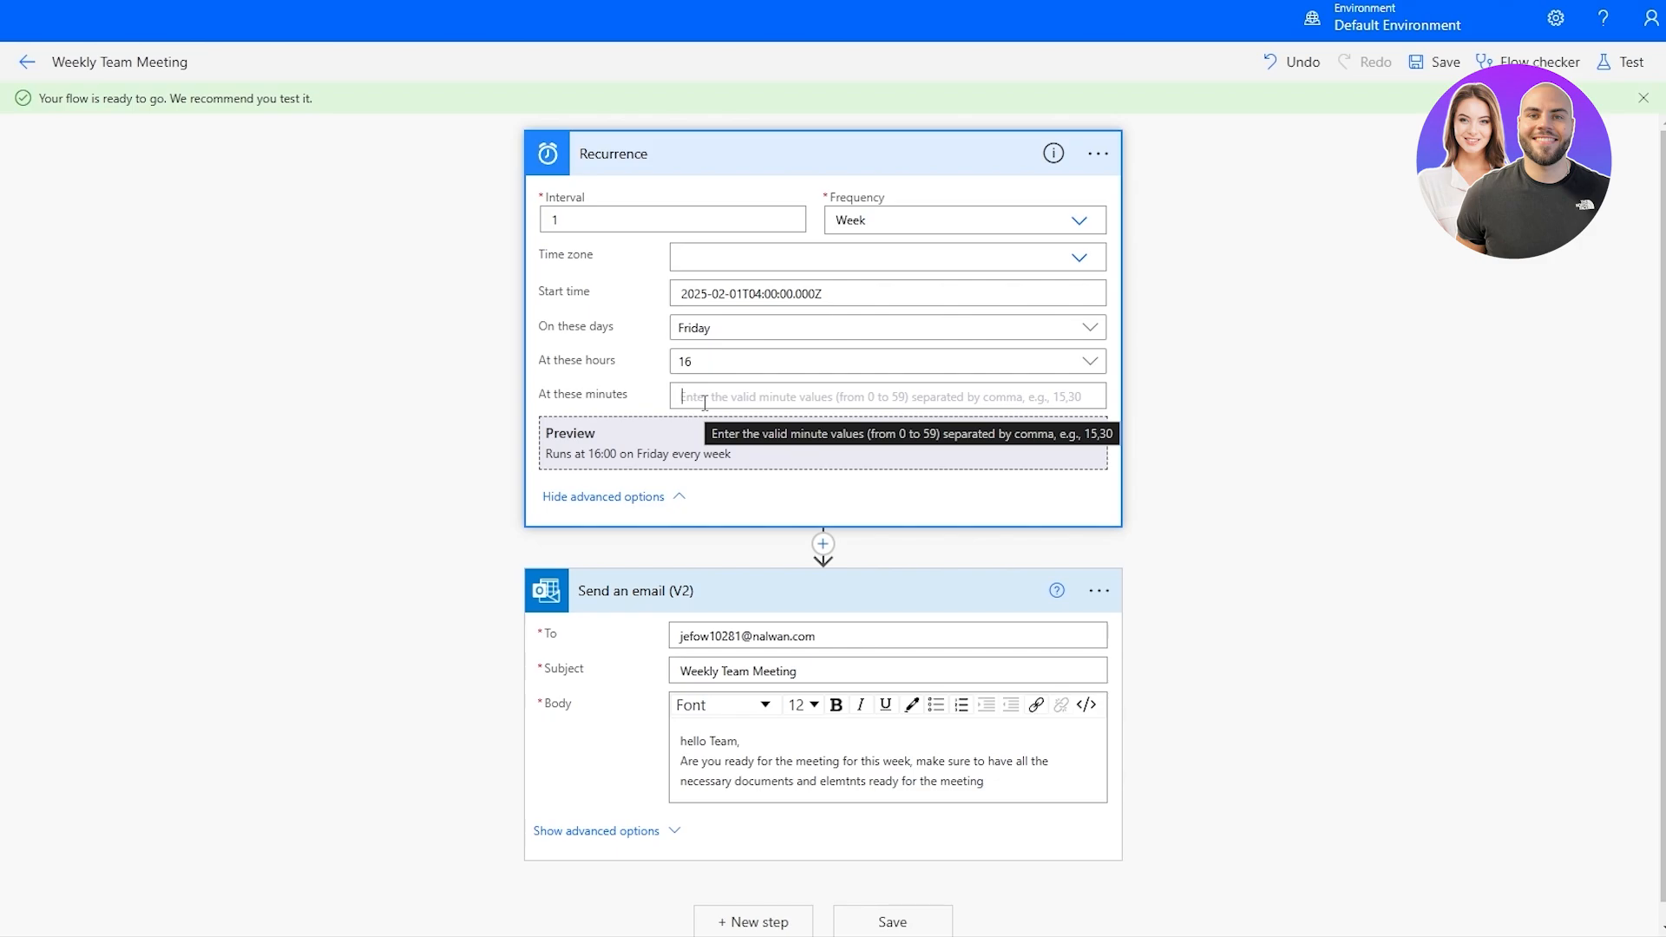
{"action": "type", "text": "40"}
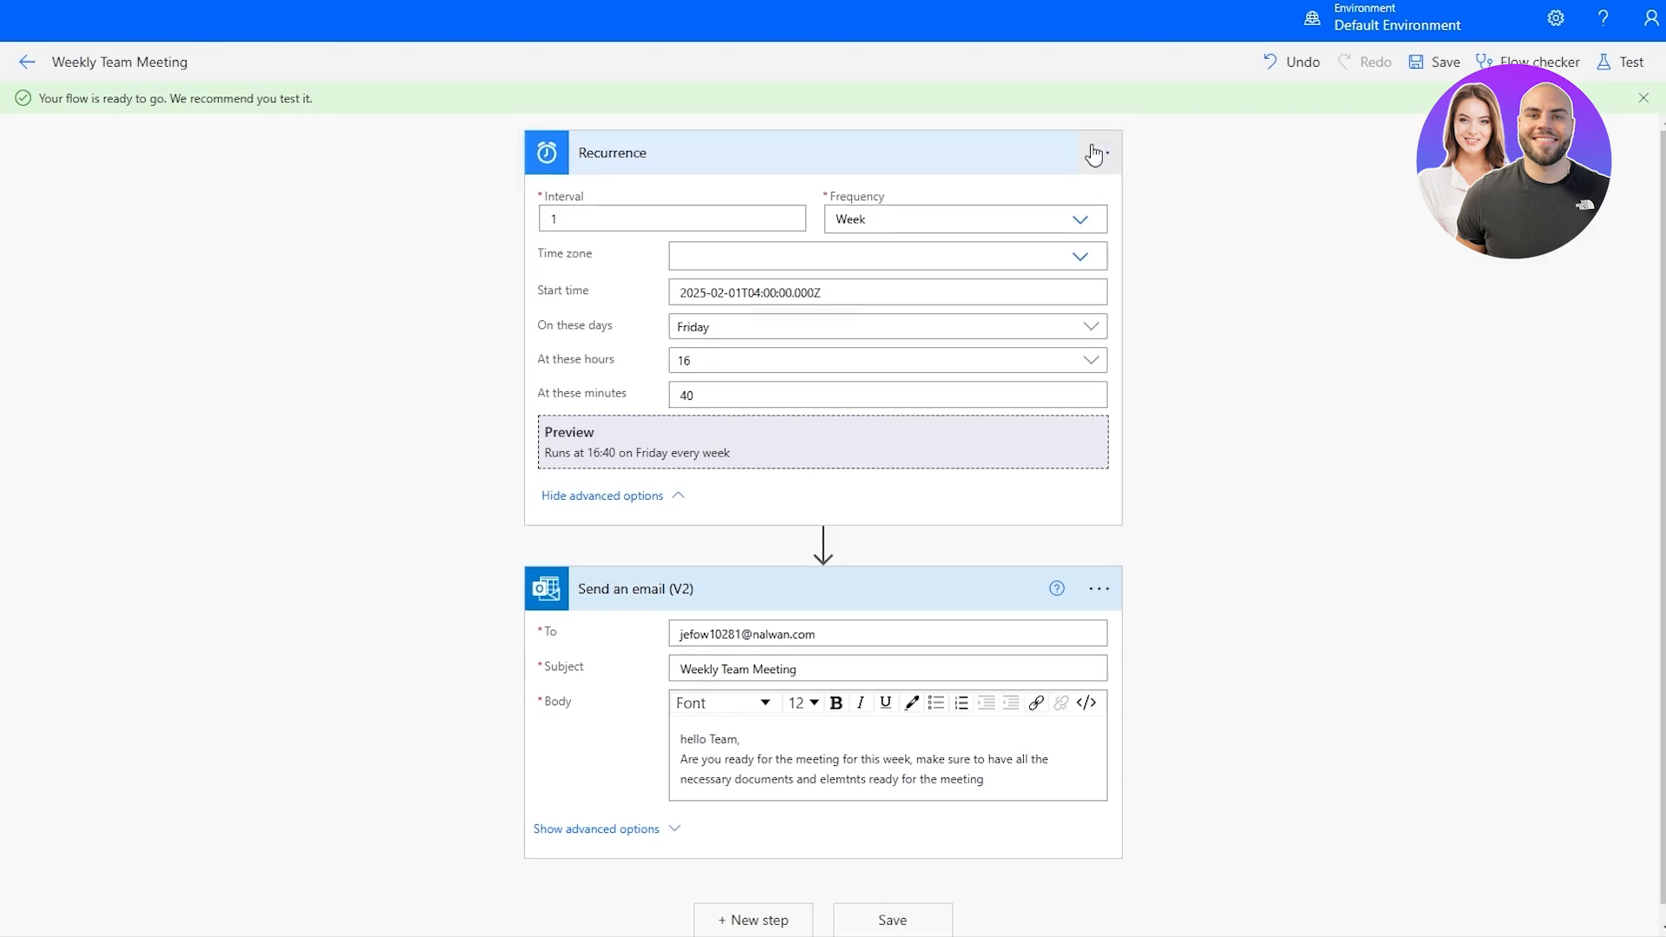
{"action": "left_click", "coordinate": [1089, 153]}
{"action": "left_click", "coordinate": [877, 760]}
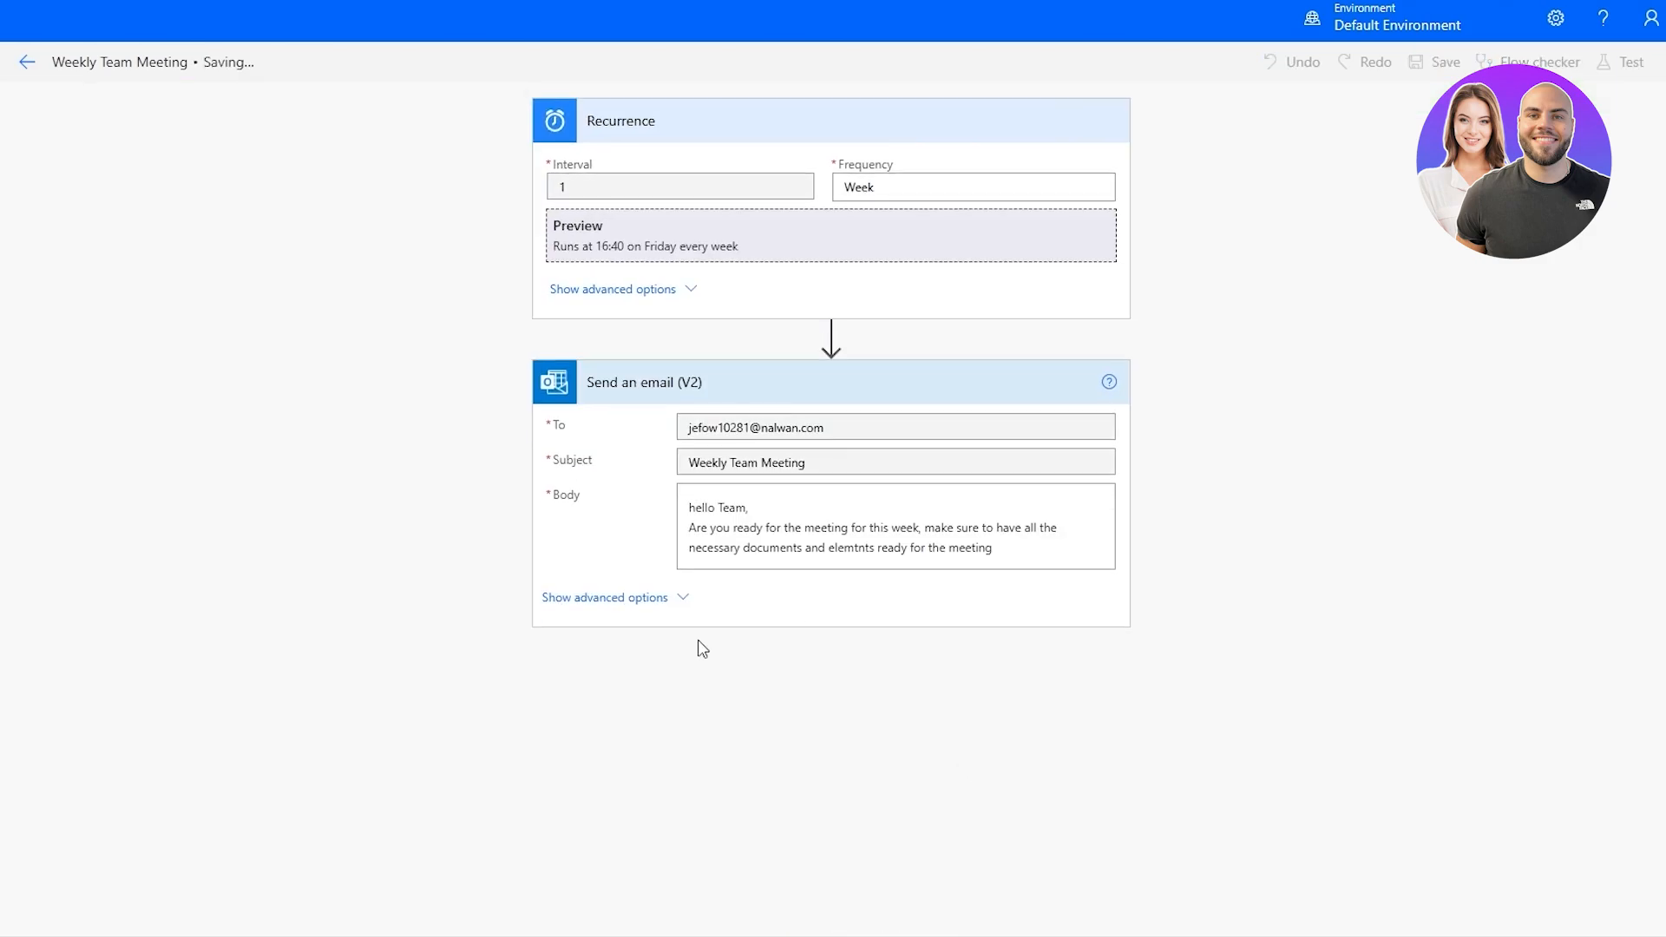
Expand the email action's advanced options, set Importance to High and save the flow.
{"action": "left_click", "coordinate": [635, 698]}
{"action": "scroll", "coordinate": [635, 698], "scroll_direction": "down", "scroll_amount": 3}
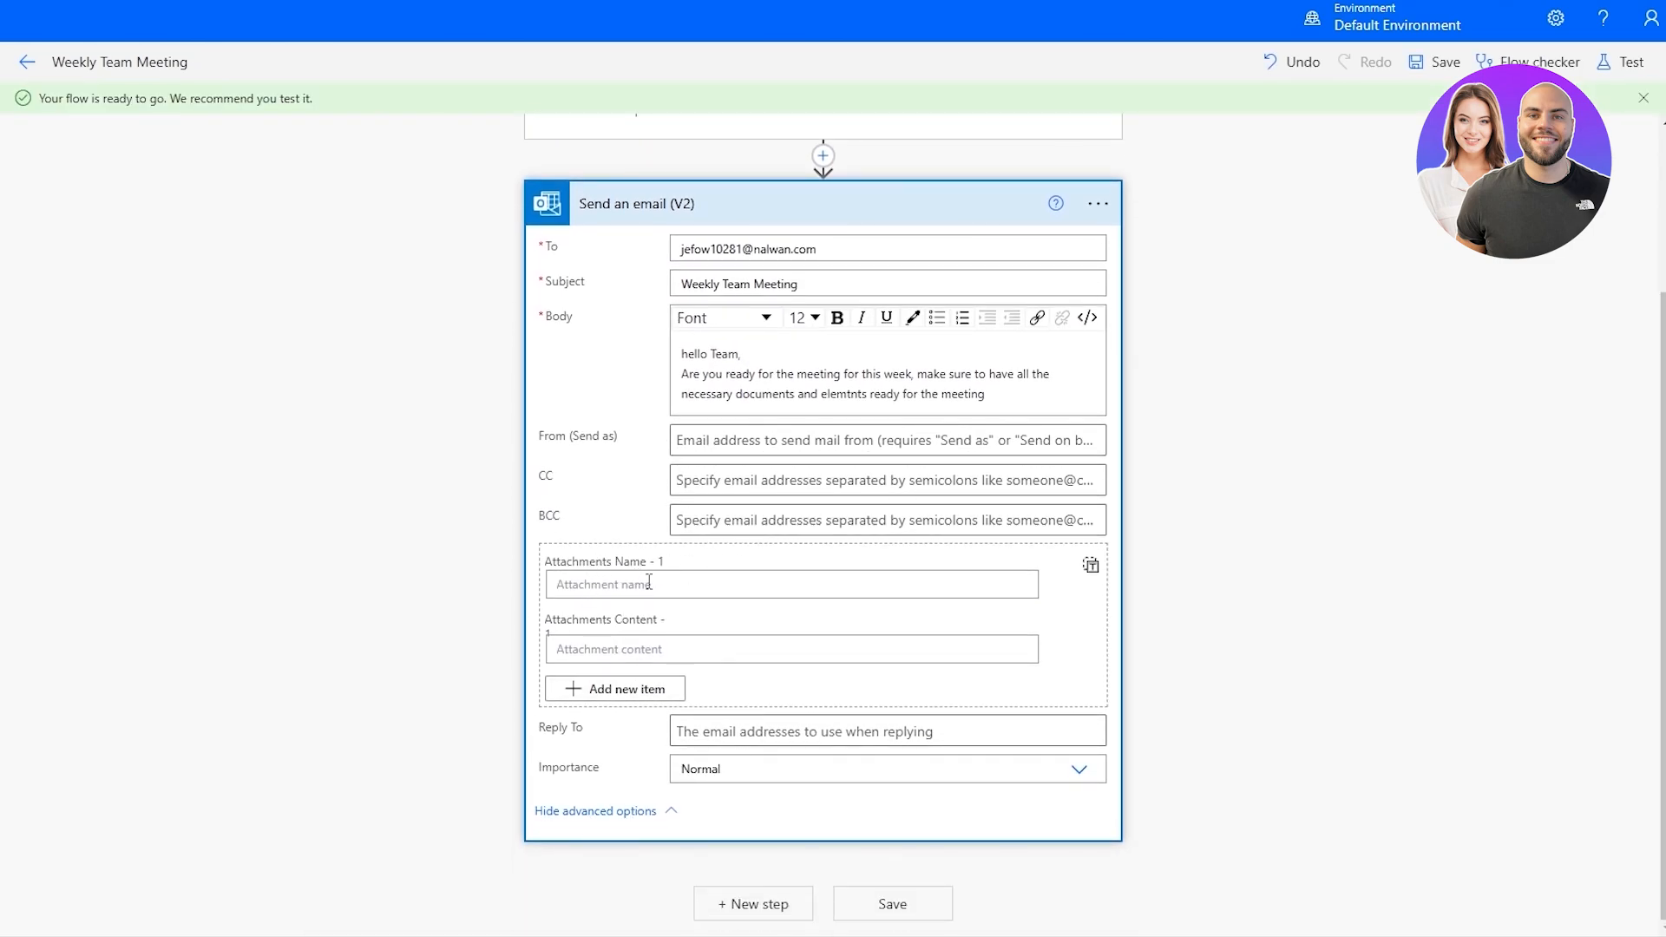
{"action": "left_click", "coordinate": [724, 736]}
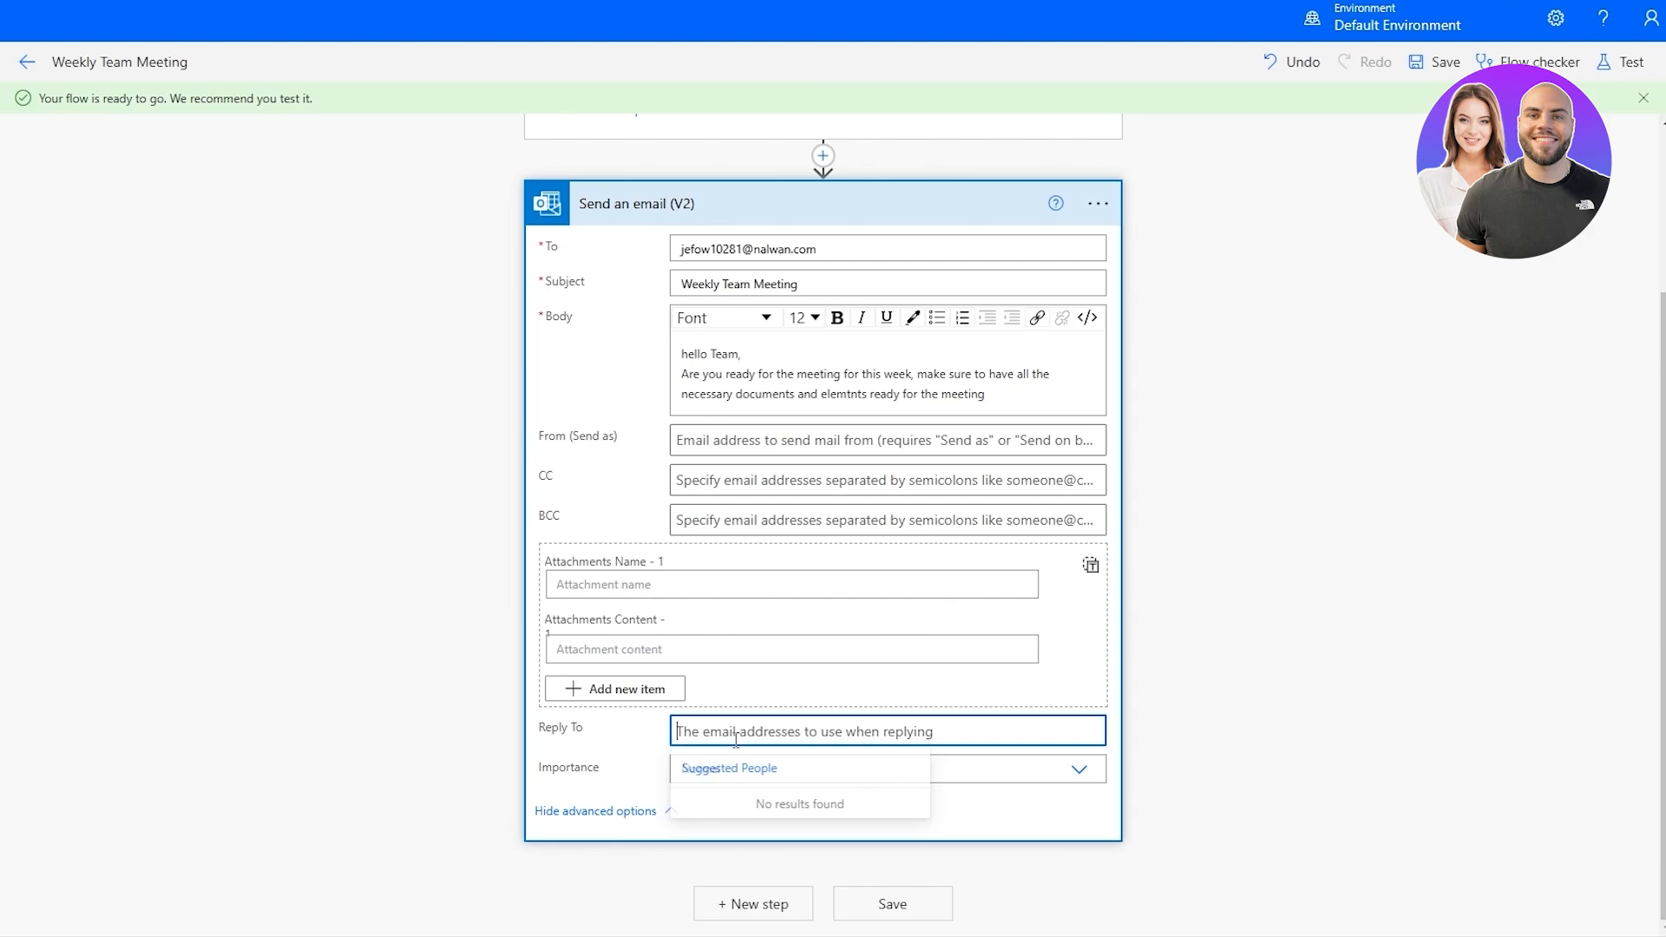
{"action": "left_click", "coordinate": [357, 773]}
{"action": "left_click", "coordinate": [816, 825]}
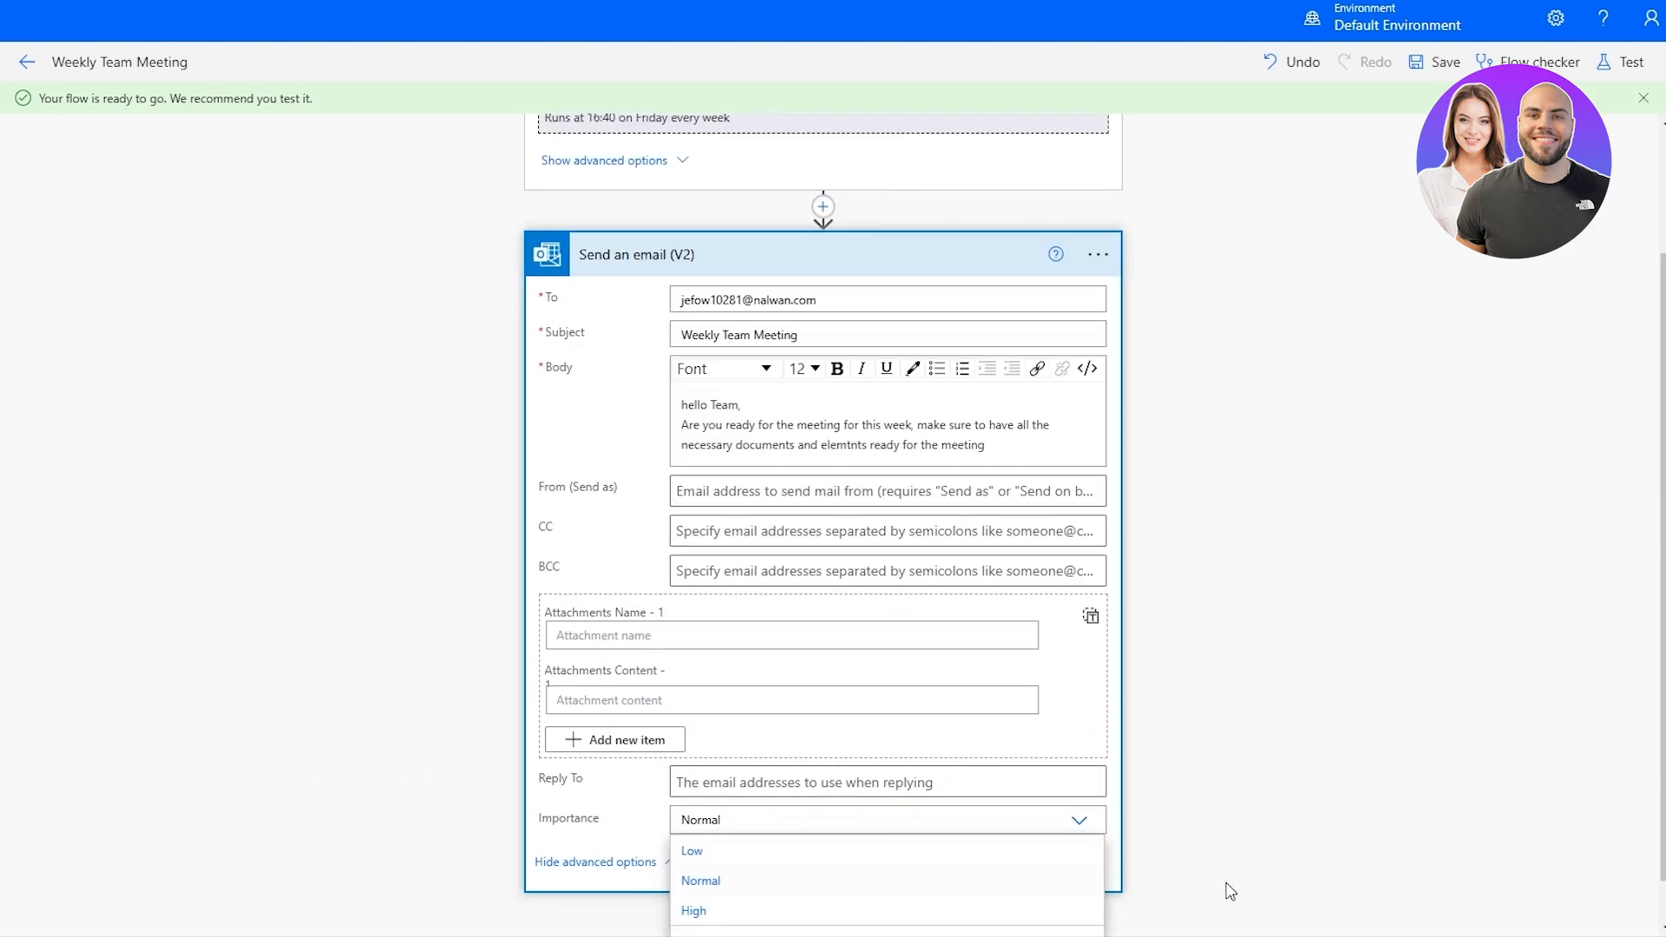
{"action": "left_click", "coordinate": [693, 860]}
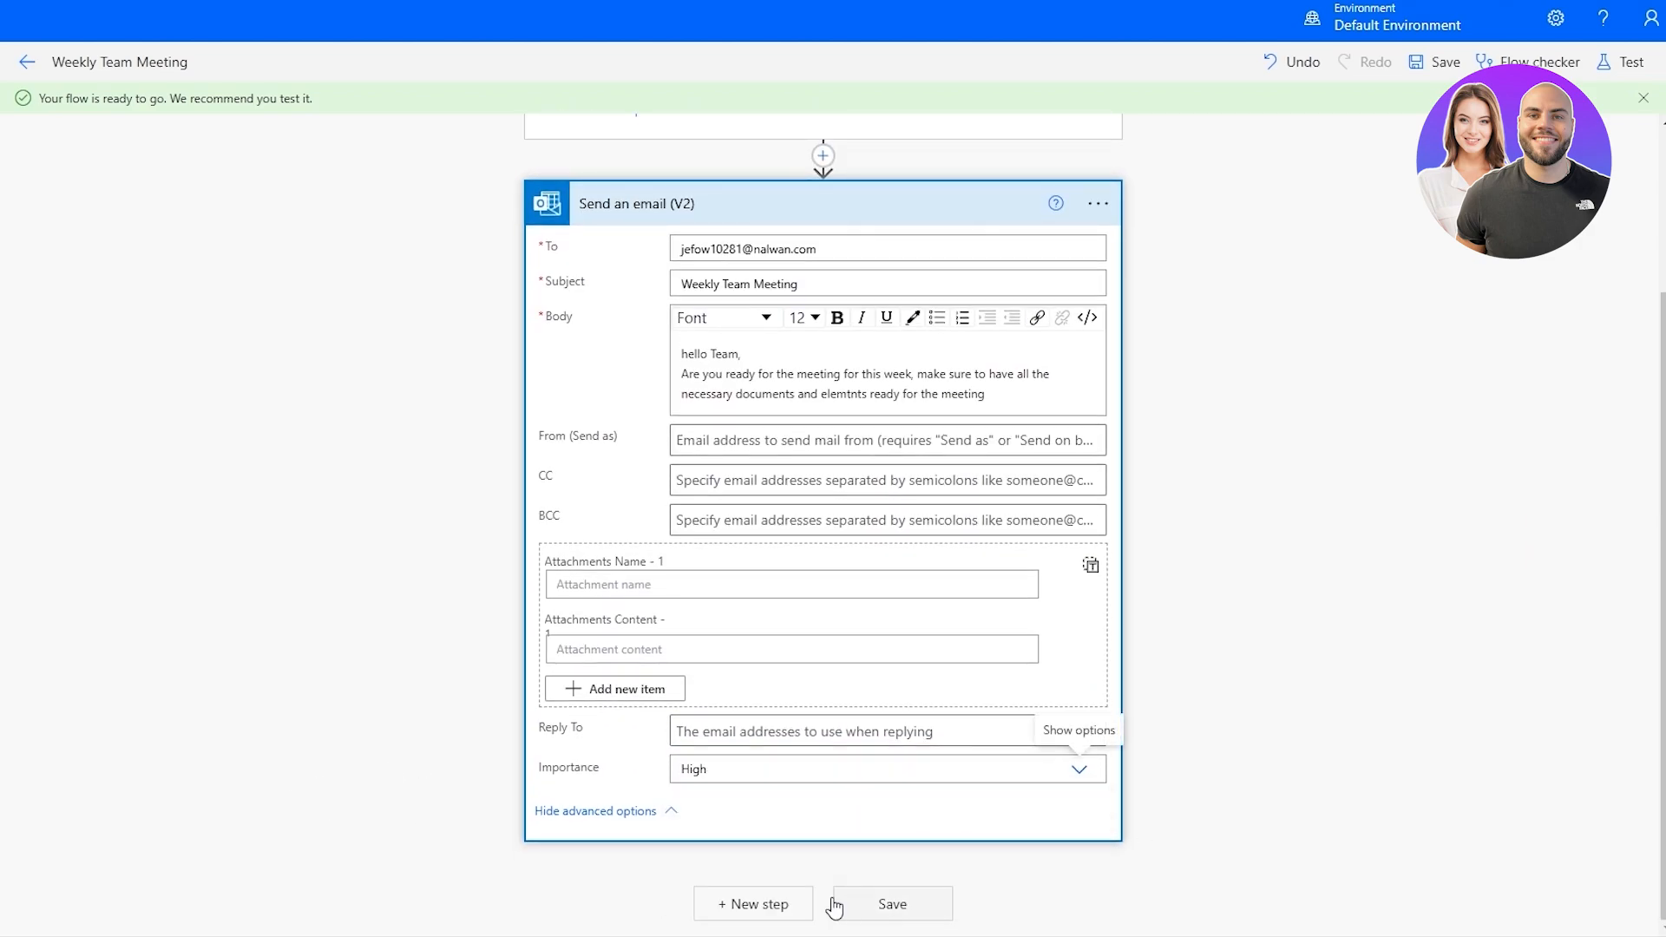
{"action": "left_click", "coordinate": [876, 909]}
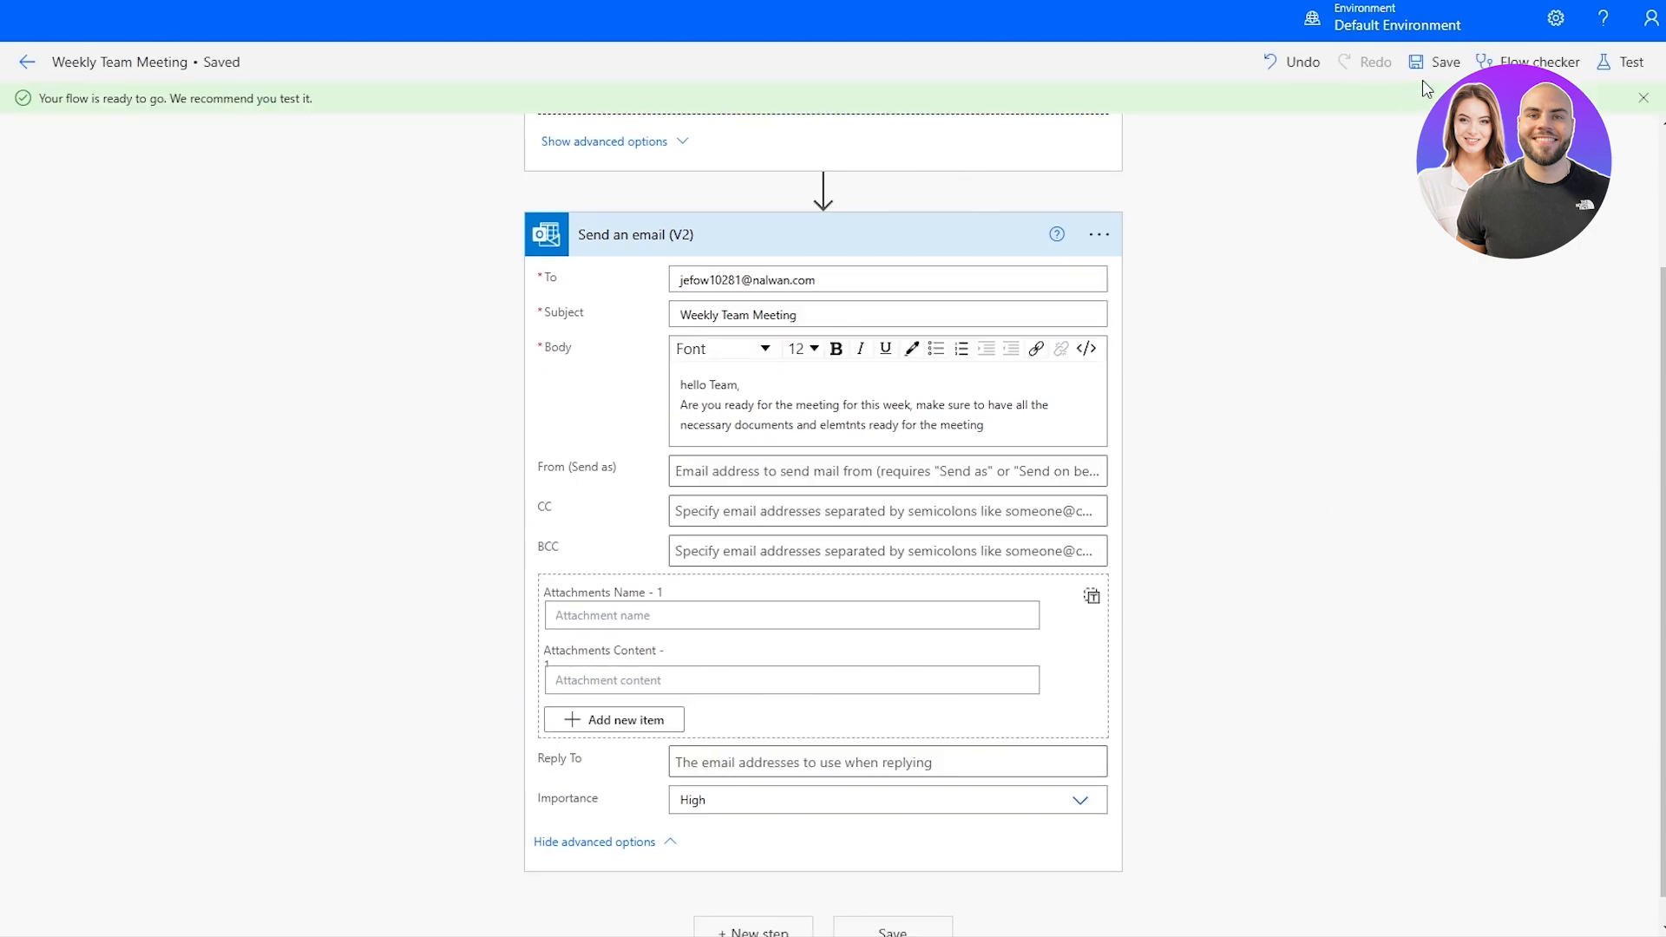
Test the Weekly Team Meeting flow manually by running it with its Outlook.com connection.
{"action": "left_click", "coordinate": [1623, 68]}
{"action": "left_click", "coordinate": [1362, 111]}
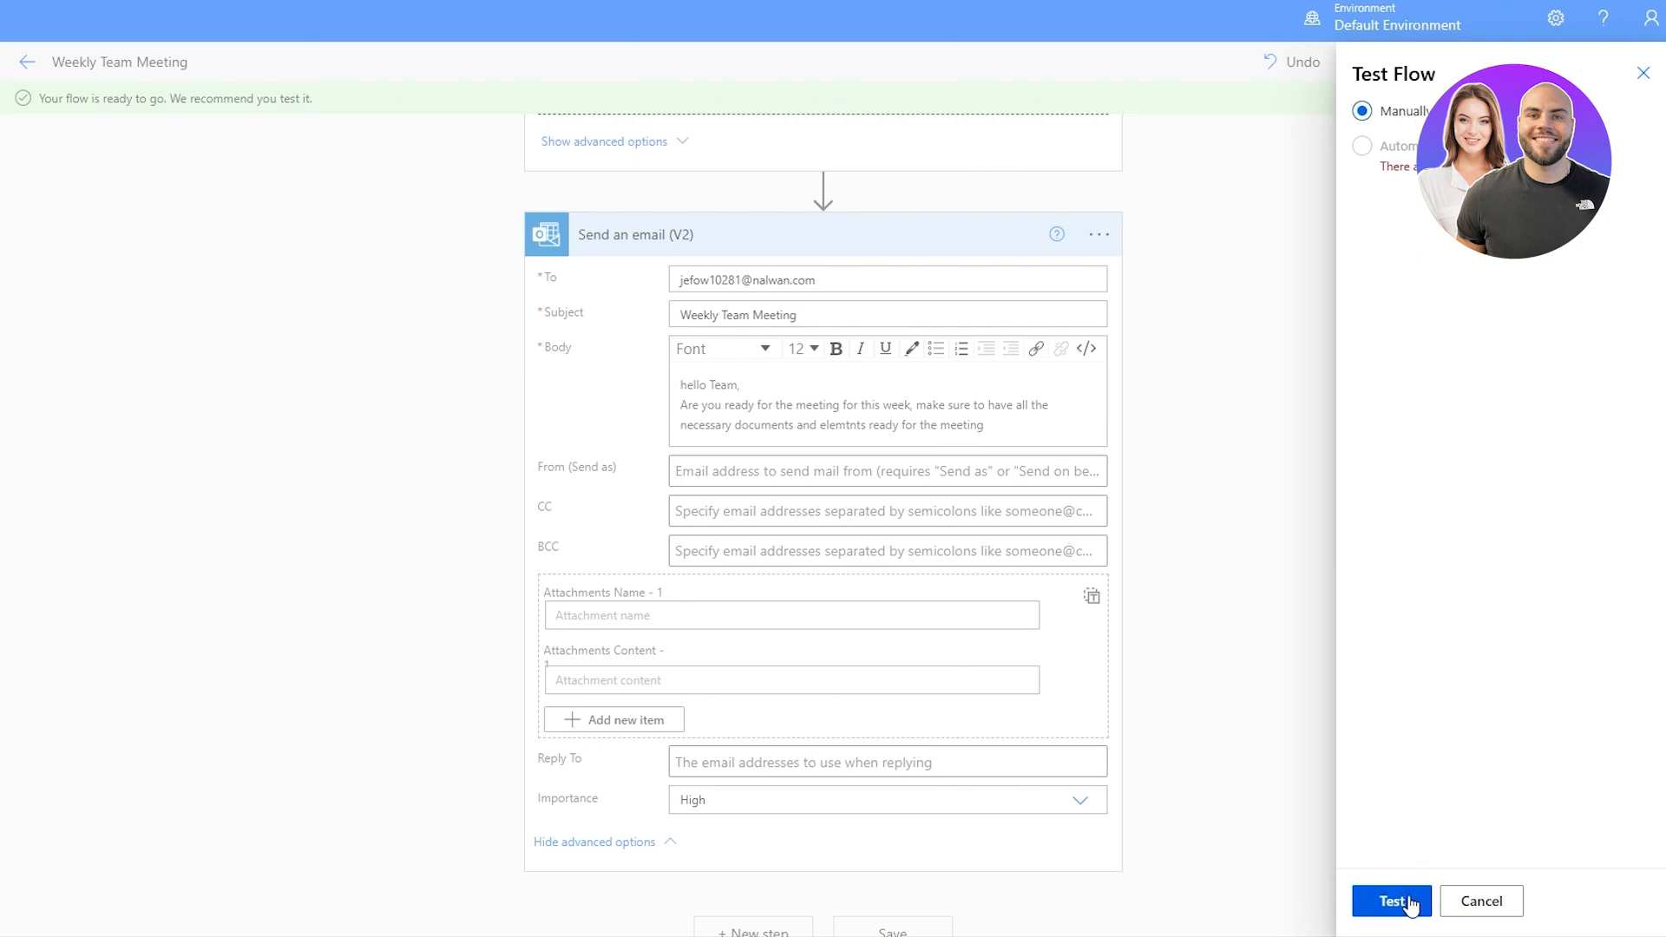
{"action": "left_click", "coordinate": [1410, 902]}
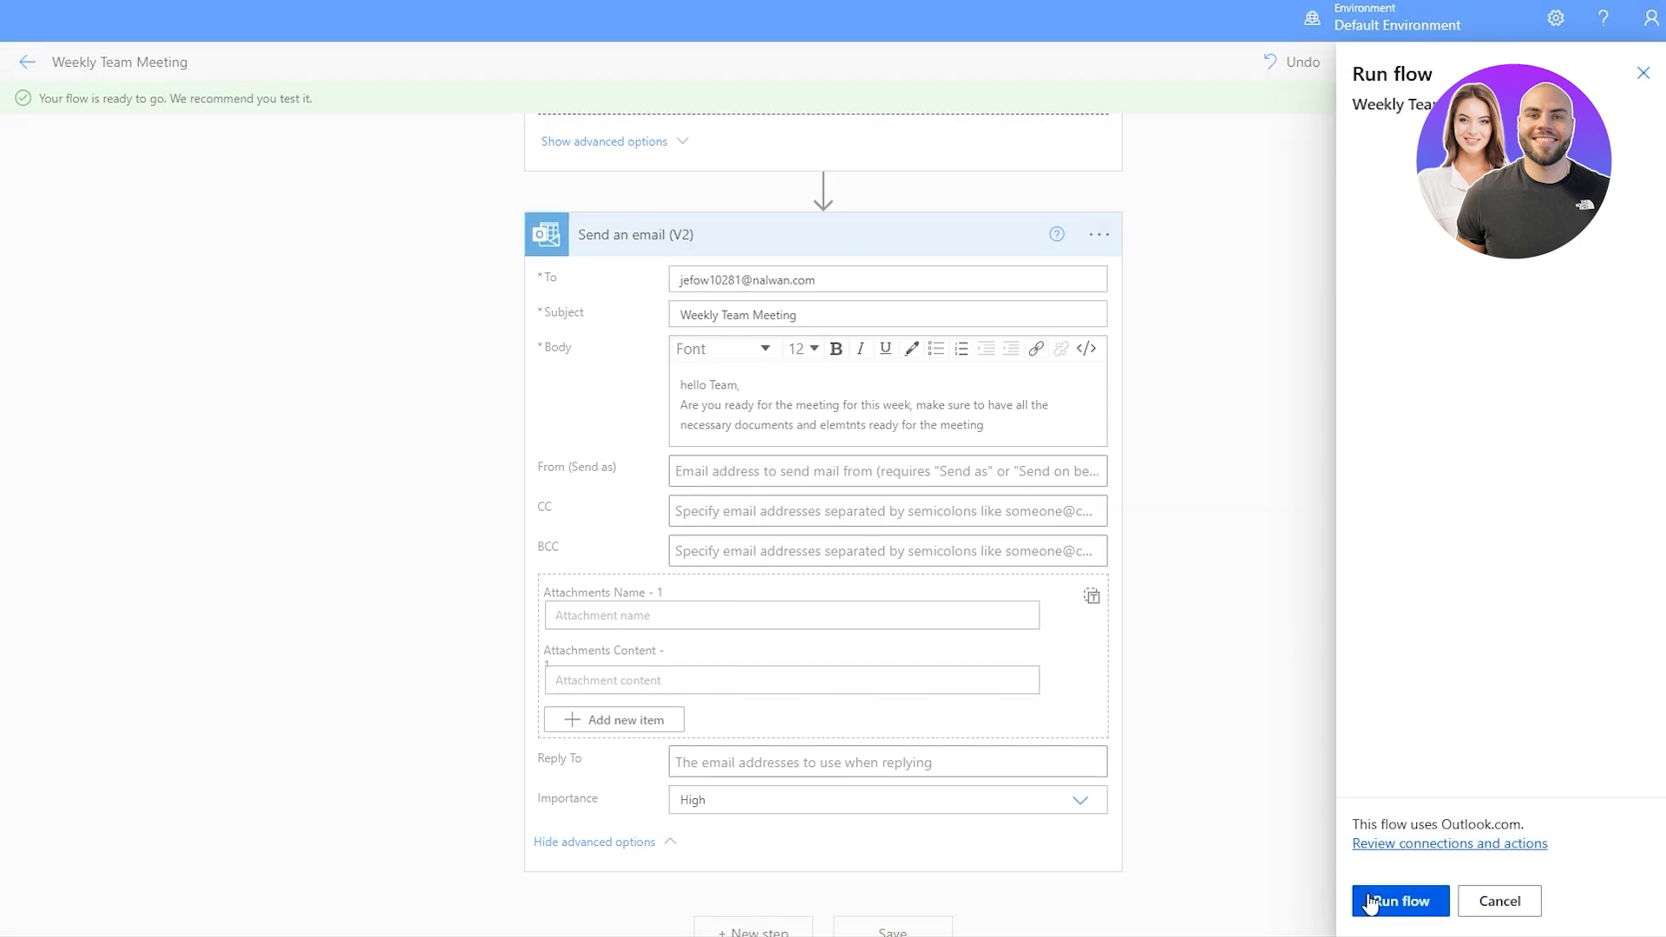
{"action": "left_click", "coordinate": [1371, 900]}
{"action": "left_click_drag", "start_coordinate": [1366, 187], "coordinate": [1421, 188]}
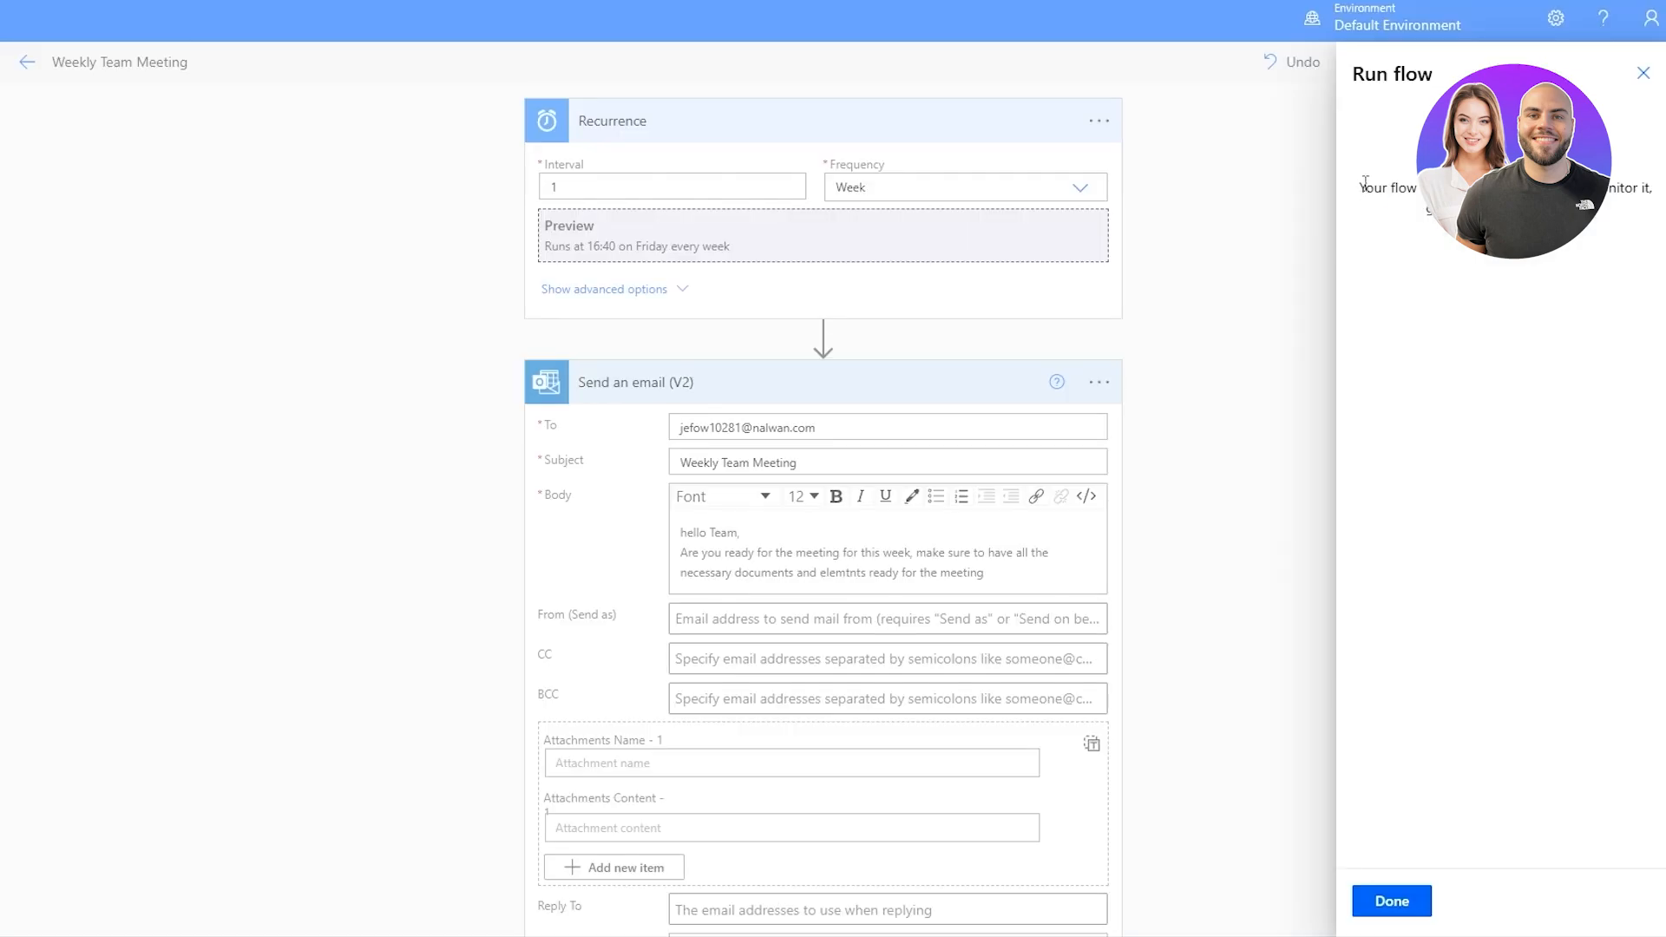
{"action": "left_click_drag", "start_coordinate": [1364, 182], "coordinate": [1419, 188]}
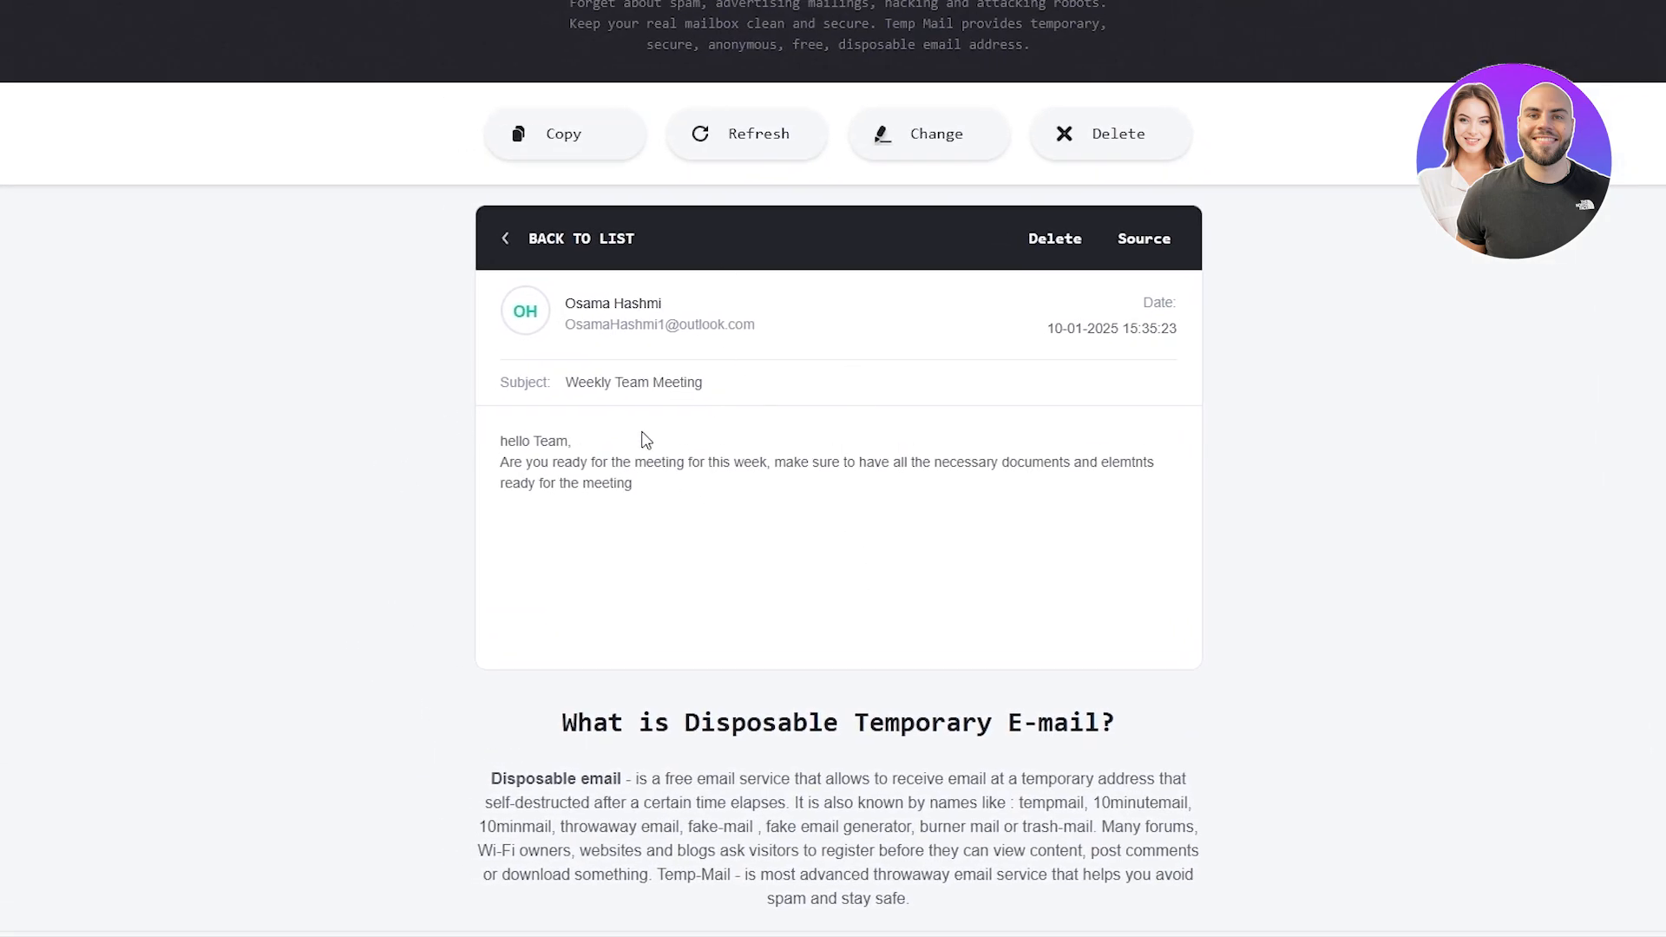
Read the body of the received Weekly Team Meeting email in Temp Mail and close the finished run dialog in Power Automate.
{"action": "left_click_drag", "start_coordinate": [501, 443], "coordinate": [549, 481]}
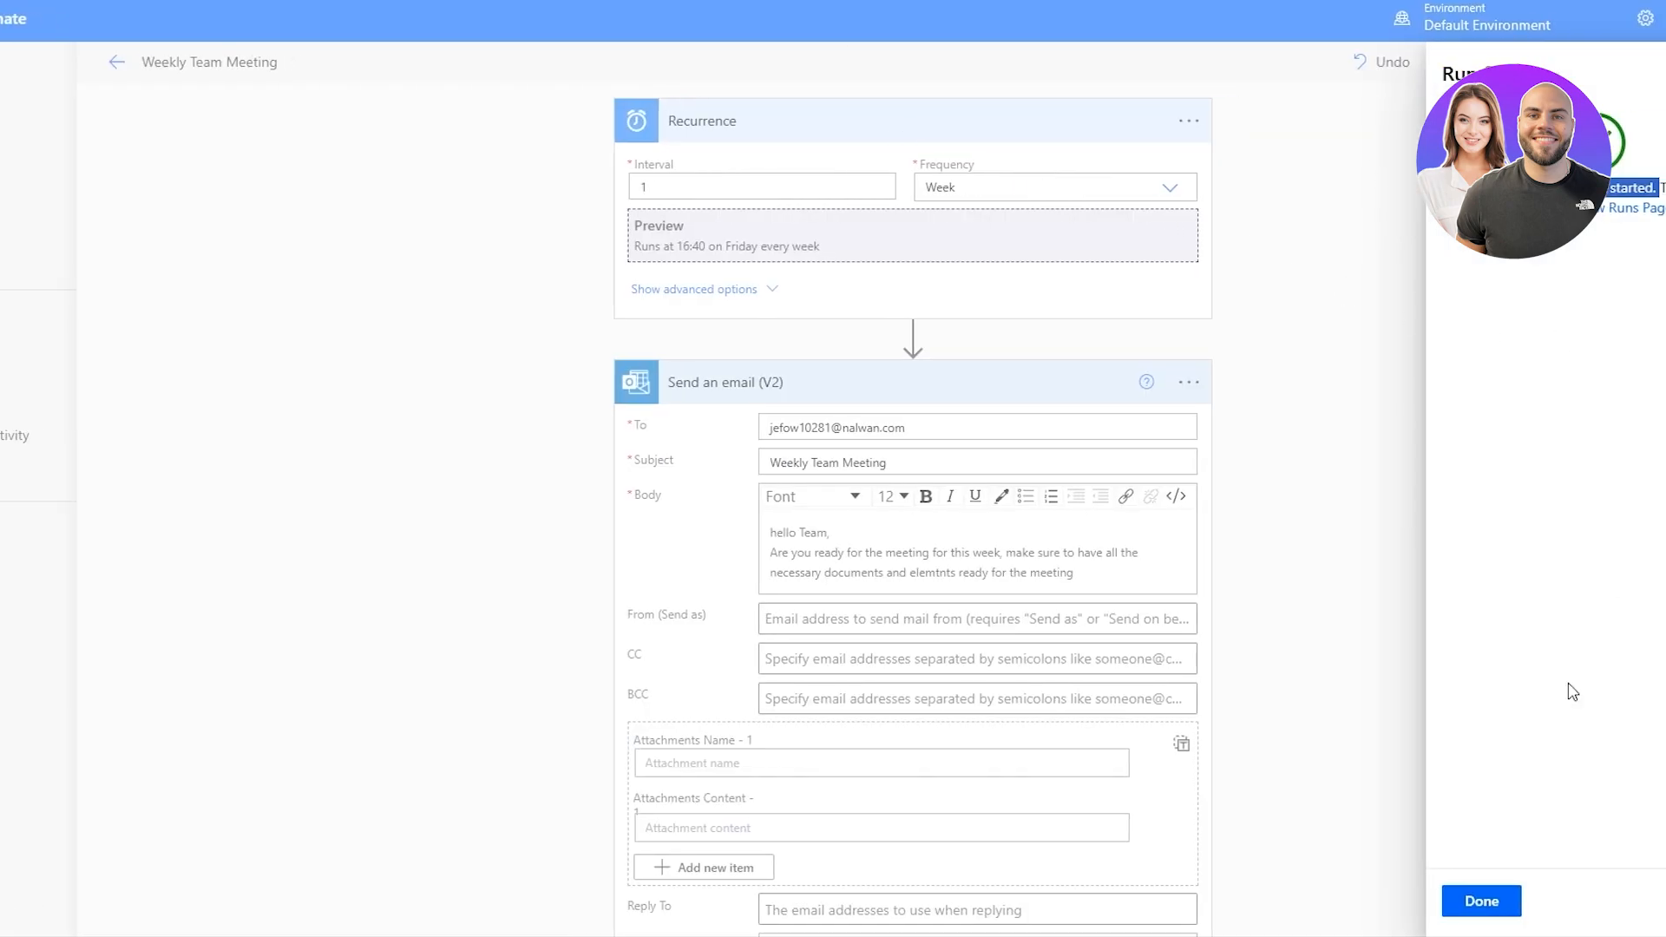
{"action": "left_click", "coordinate": [1360, 902]}
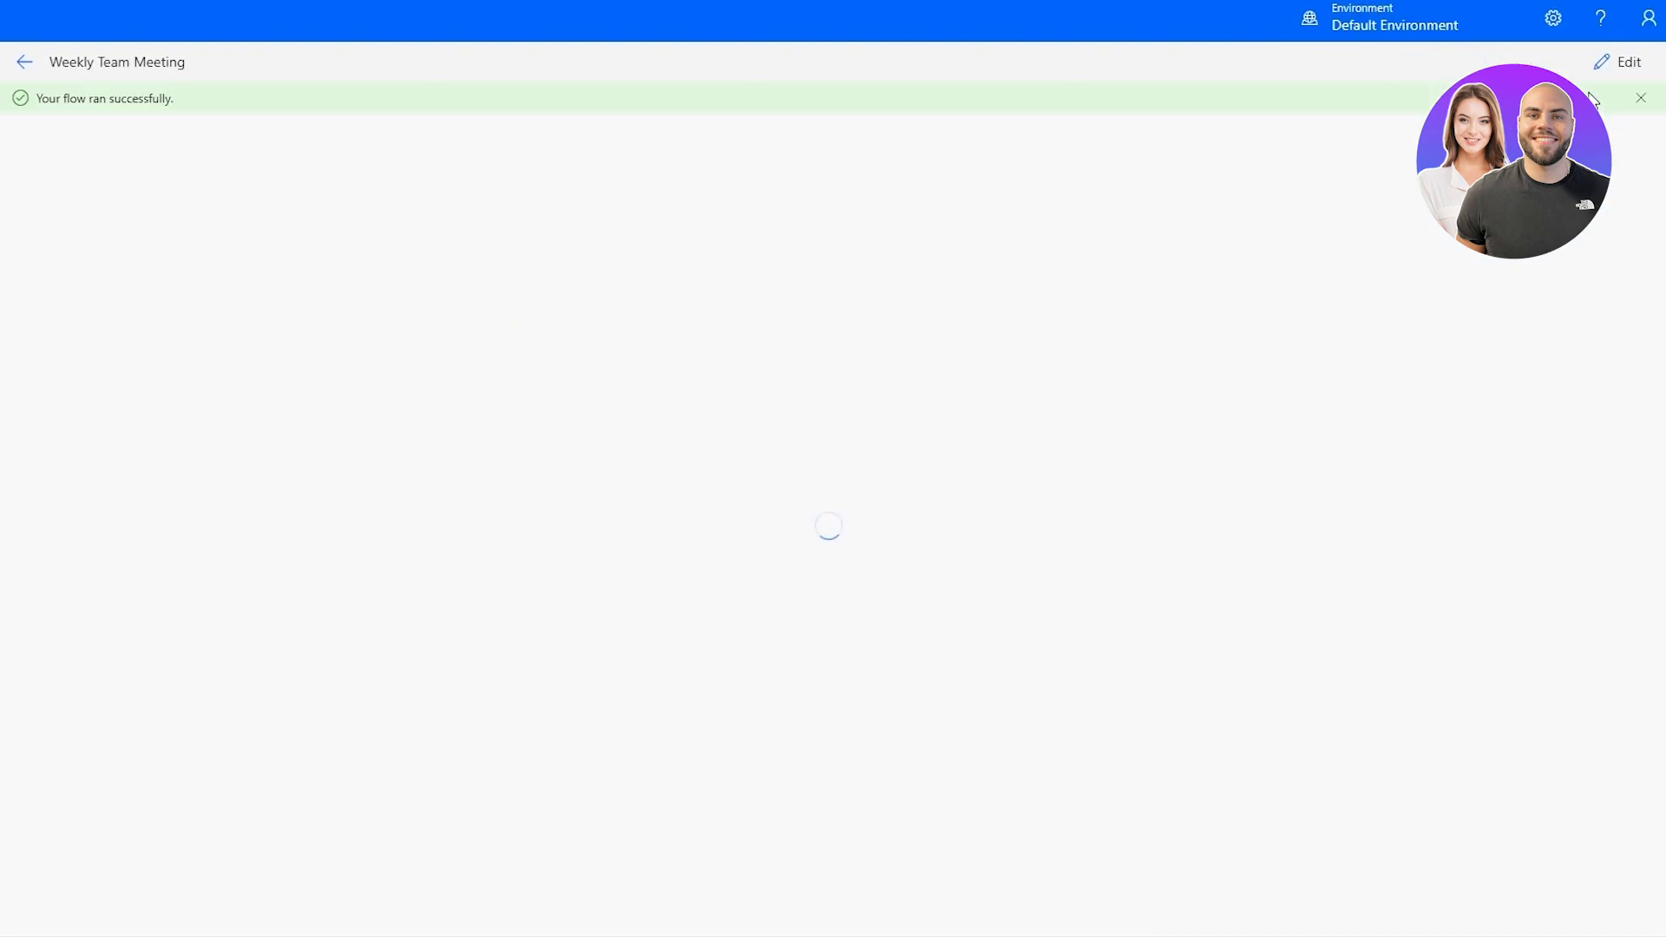